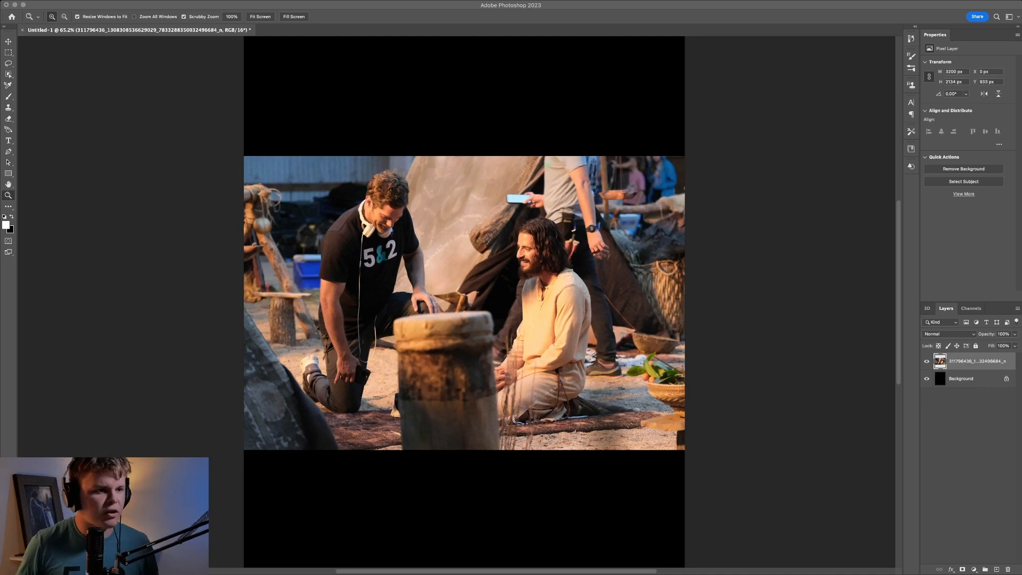
# Step: Examine the photo of the two kneeling men up close and in full against the black background layer
pyautogui.press('super+Tab')
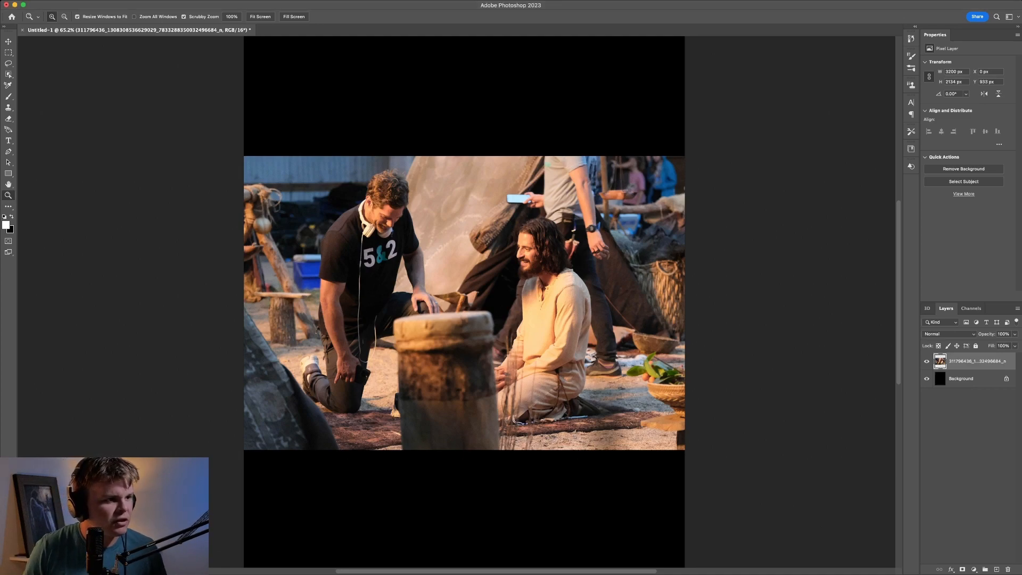
pyautogui.moveTo(525, 249)
pyautogui.mouseDown()
pyautogui.moveTo(645, 250)
pyautogui.moveTo(560, 250)
pyautogui.moveTo(524, 265)
pyautogui.mouseUp()
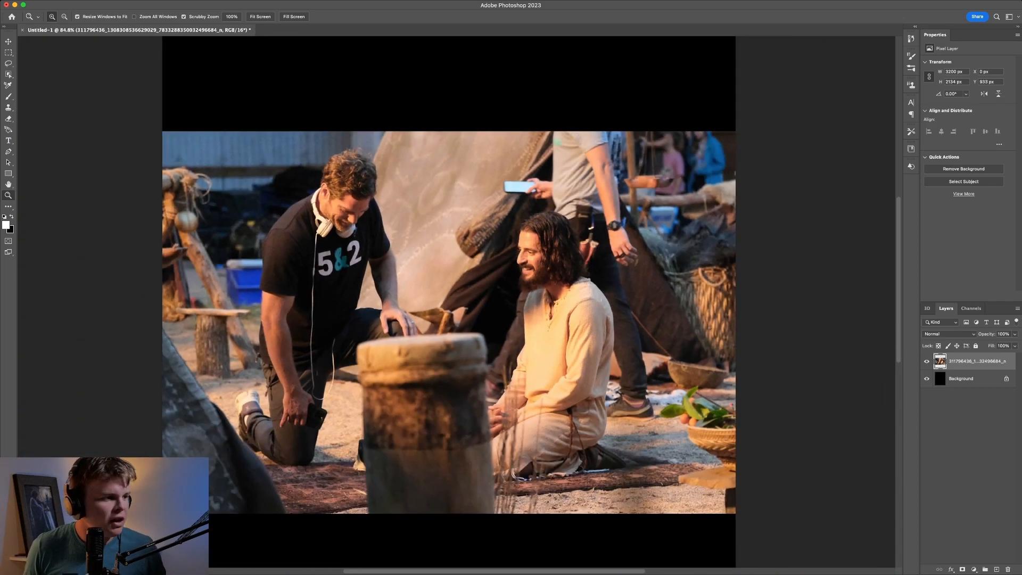
pyautogui.press('super+Tab')
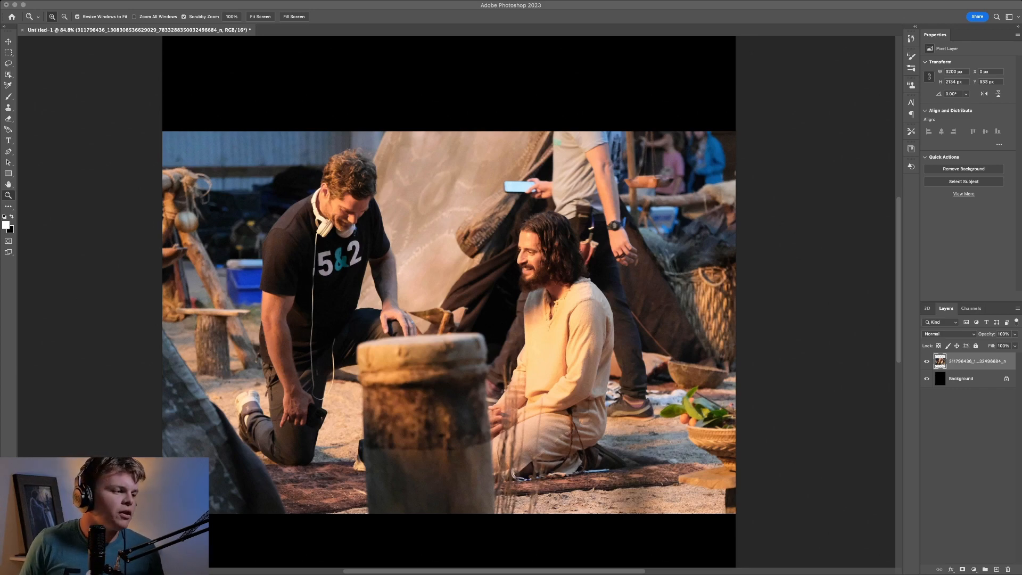
pyautogui.press('super+Tab')
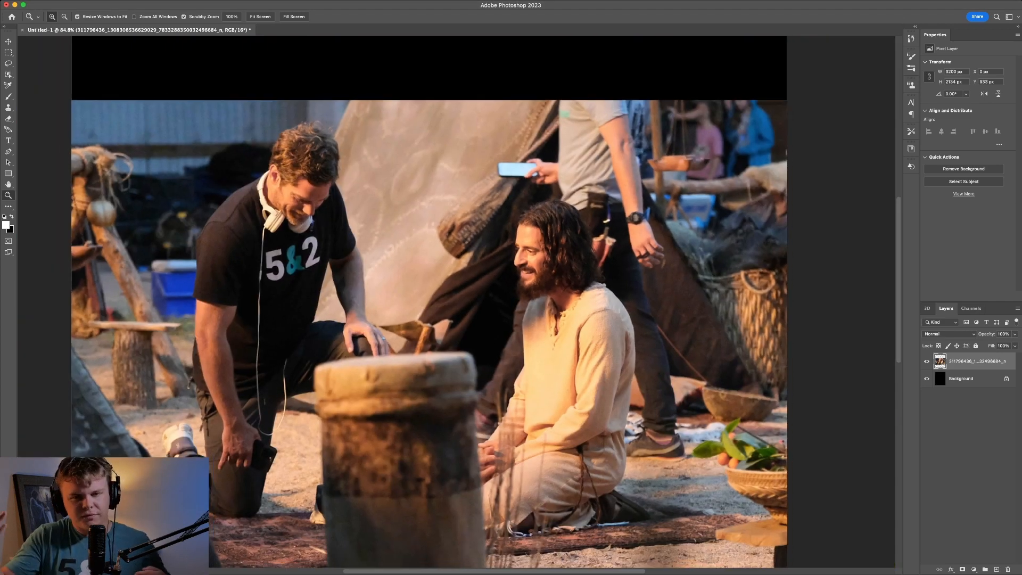
pyautogui.scroll(3, 500, 256)
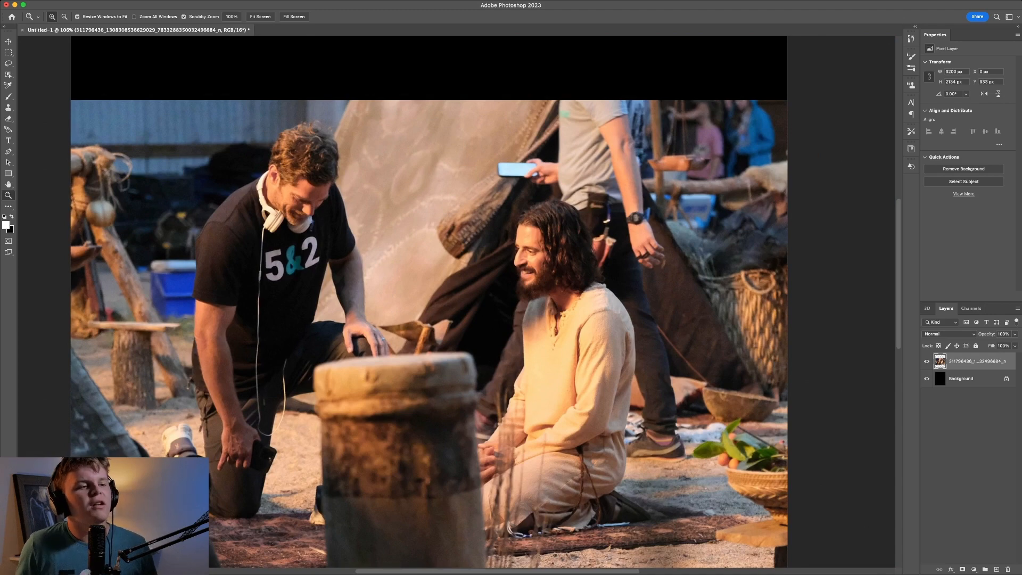
pyautogui.scroll(-3, 555, 262)
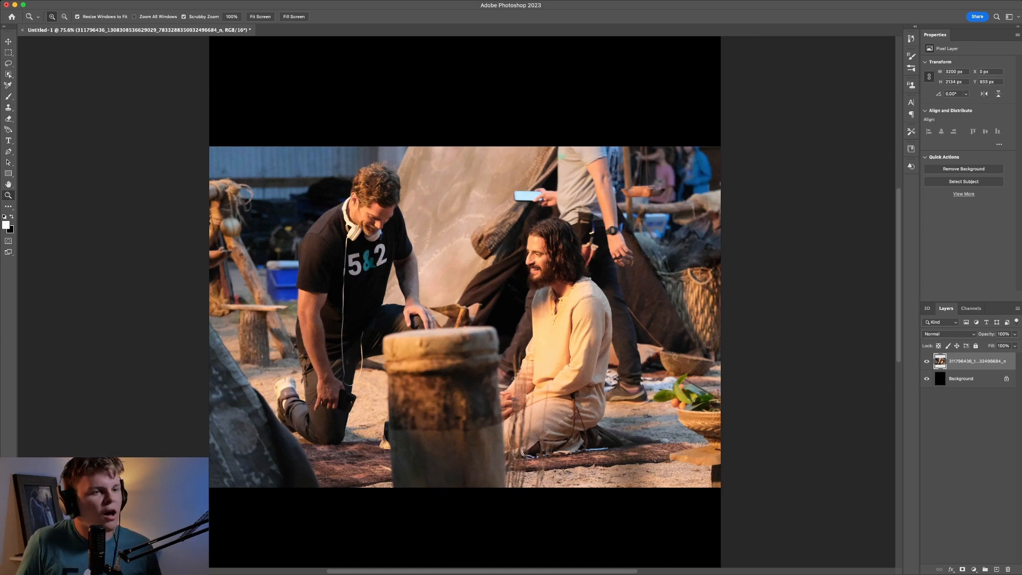
pyautogui.moveTo(561, 259); pyautogui.dragTo(589, 258)
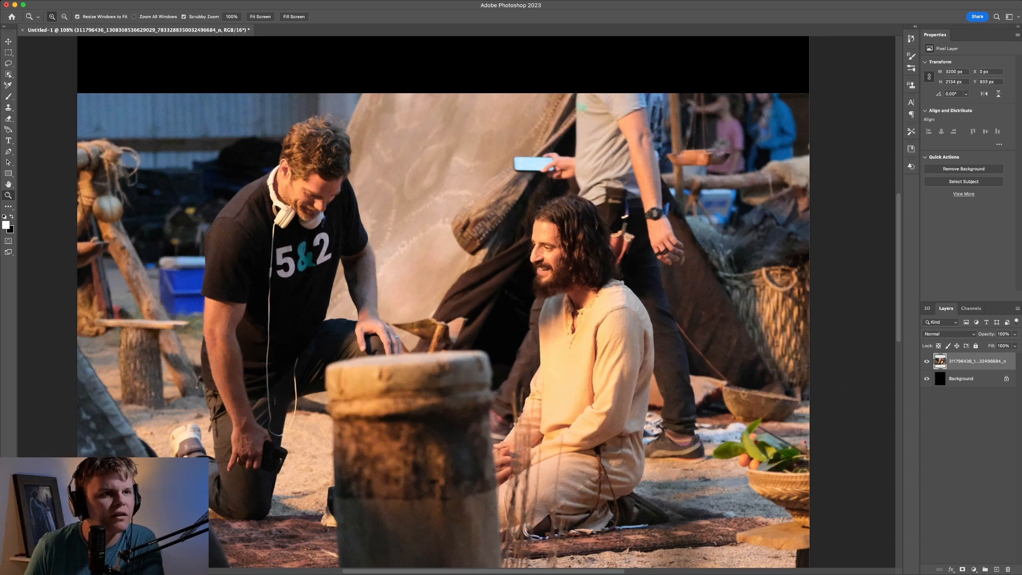
pyautogui.click(968, 378)
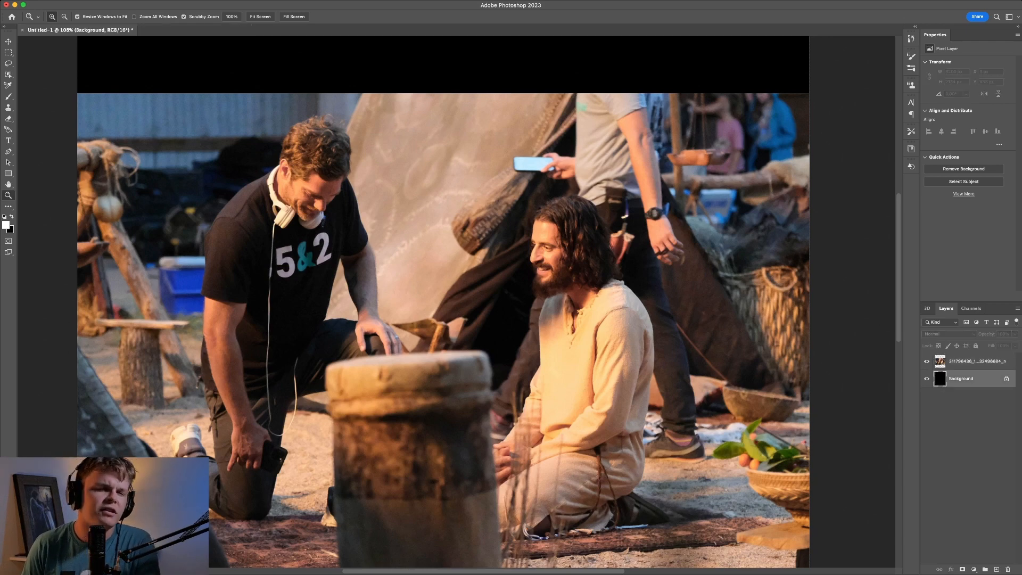
pyautogui.press('super+0')
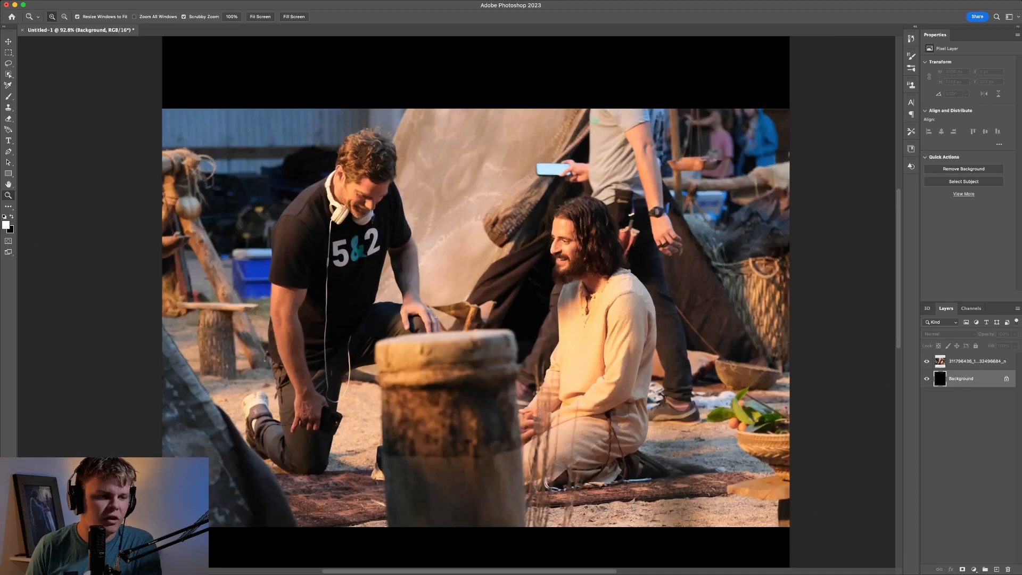
pyautogui.click(976, 361)
pyautogui.moveTo(507, 313); pyautogui.dragTo(463, 313)
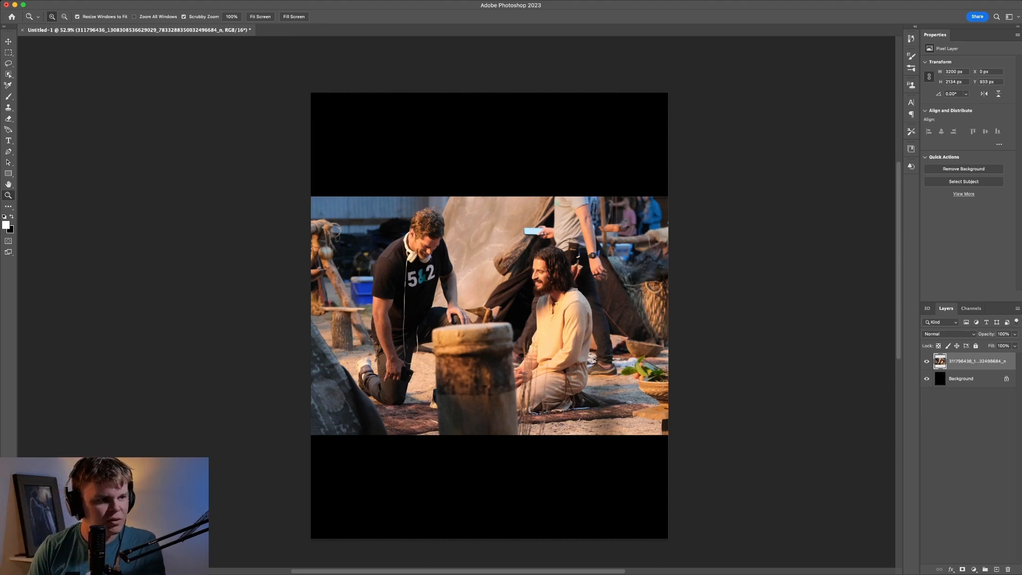
pyautogui.moveTo(548, 303); pyautogui.dragTo(578, 304)
pyautogui.press('super+Tab')
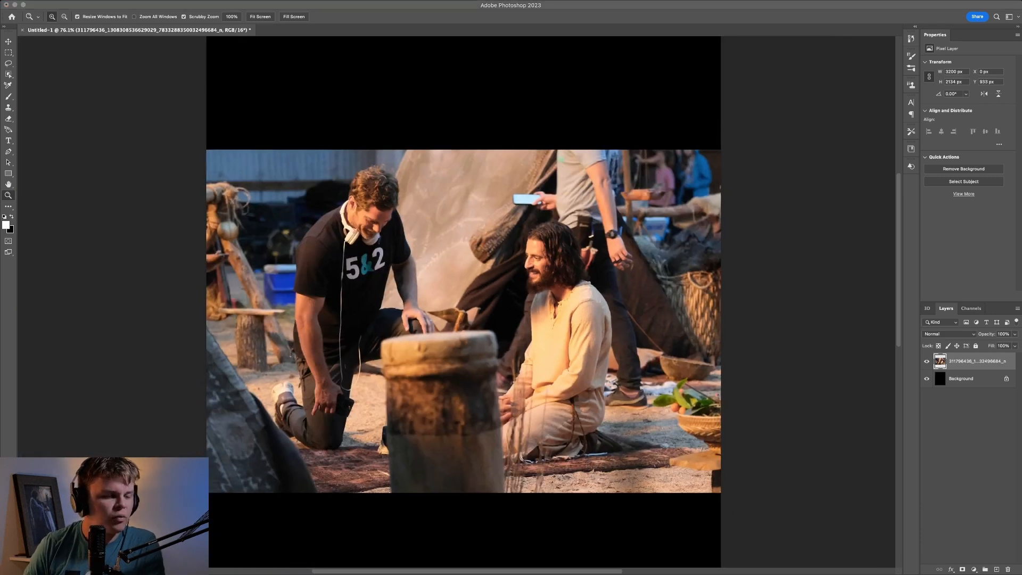
pyautogui.click(968, 452)
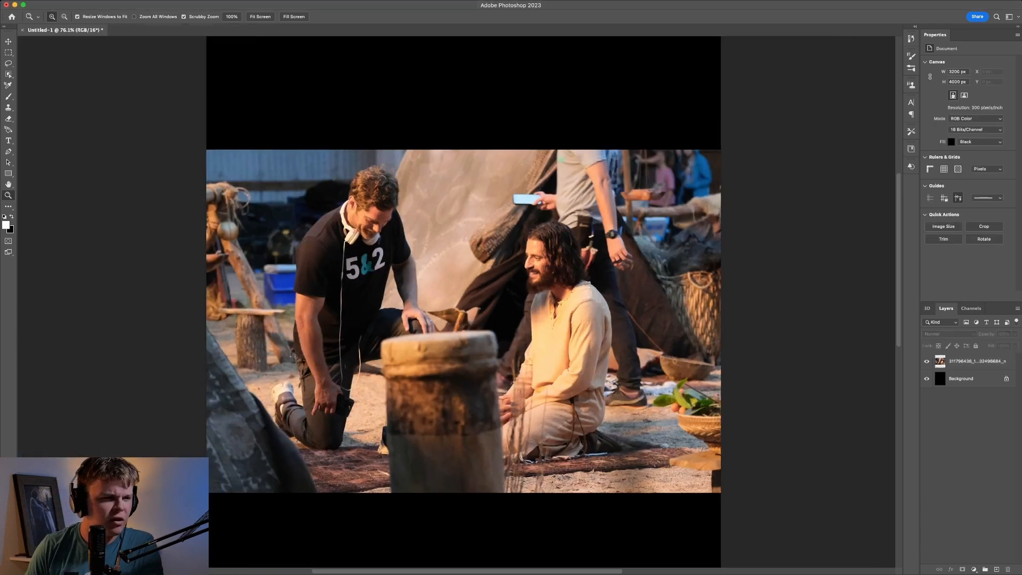
pyautogui.moveTo(545, 293); pyautogui.dragTo(628, 292)
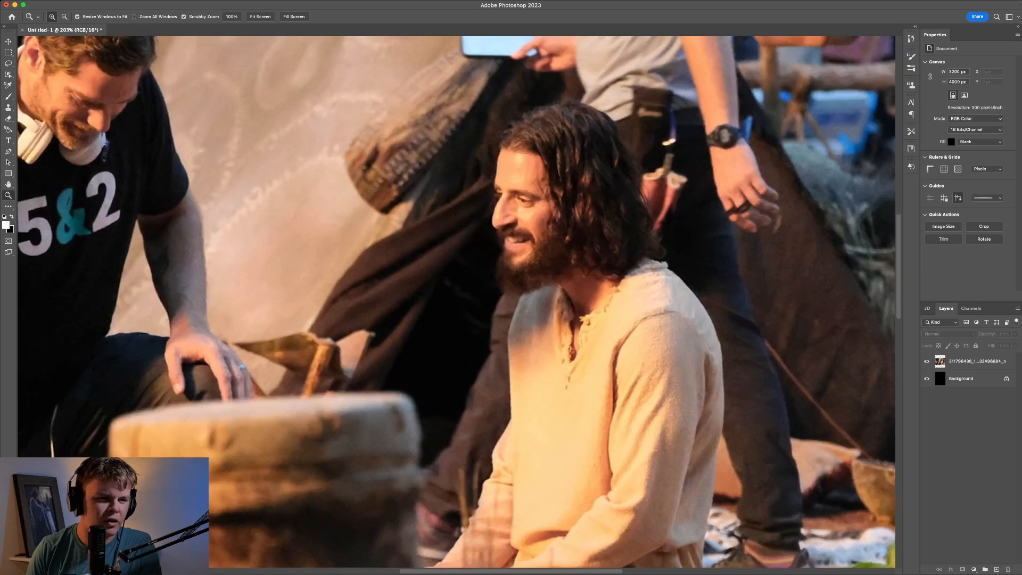
pyautogui.click(977, 361)
pyautogui.moveTo(580, 249); pyautogui.dragTo(507, 249)
pyautogui.moveTo(621, 273)
pyautogui.mouseDown()
pyautogui.moveTo(695, 273)
pyautogui.moveTo(600, 273)
pyautogui.moveTo(637, 273)
pyautogui.mouseUp()
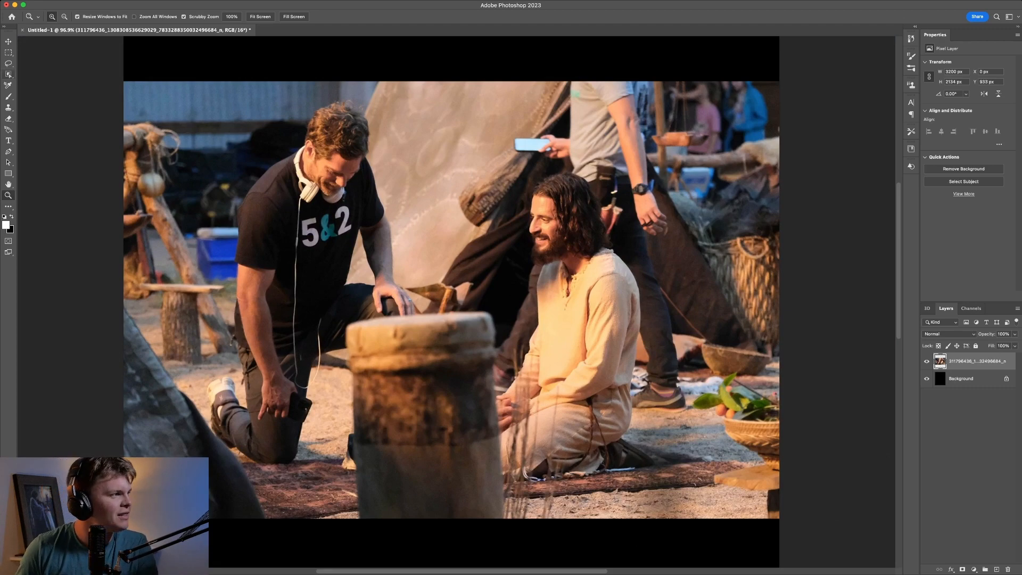
pyautogui.press('w')
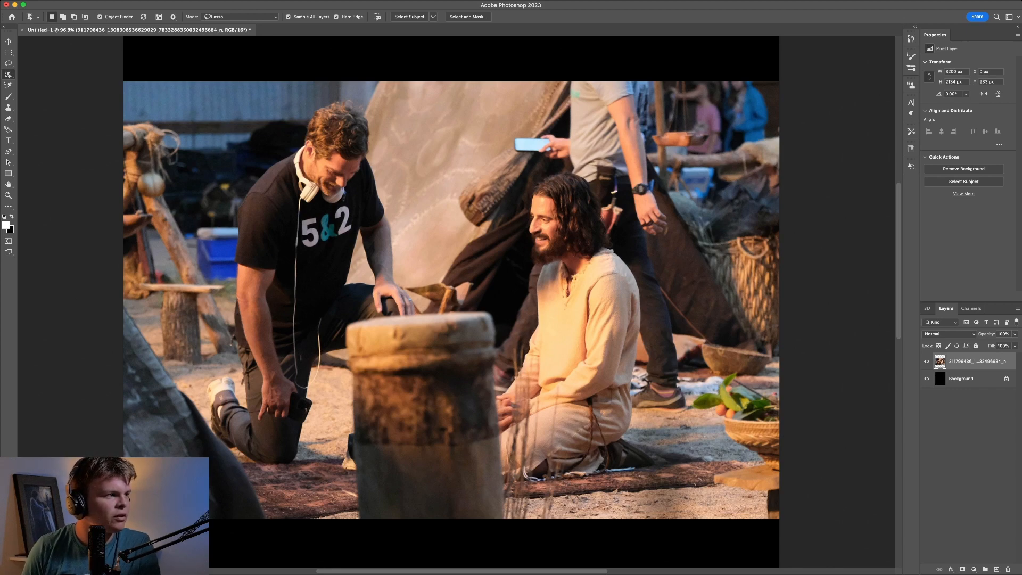
pyautogui.press('p')
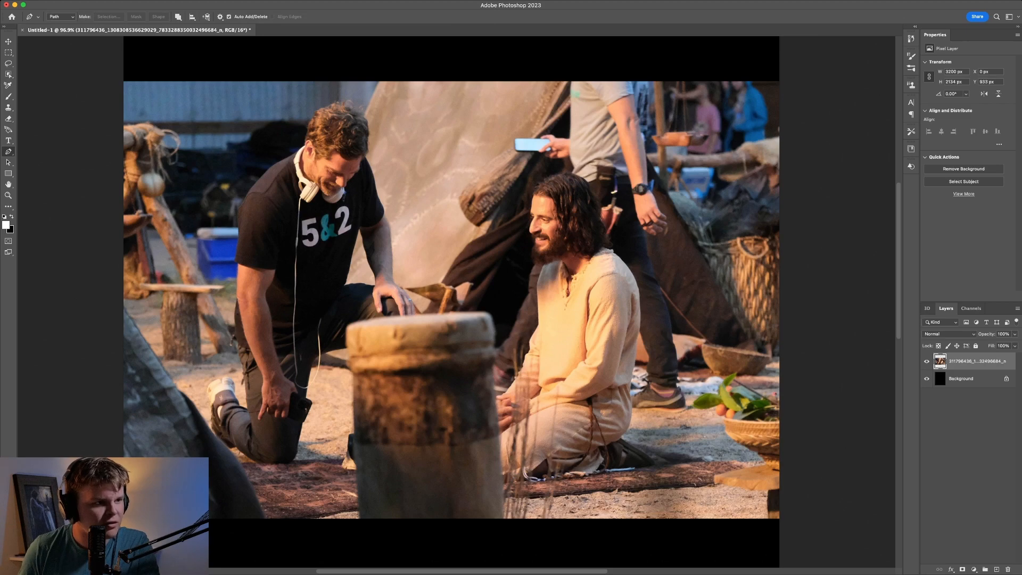
pyautogui.click(622, 260)
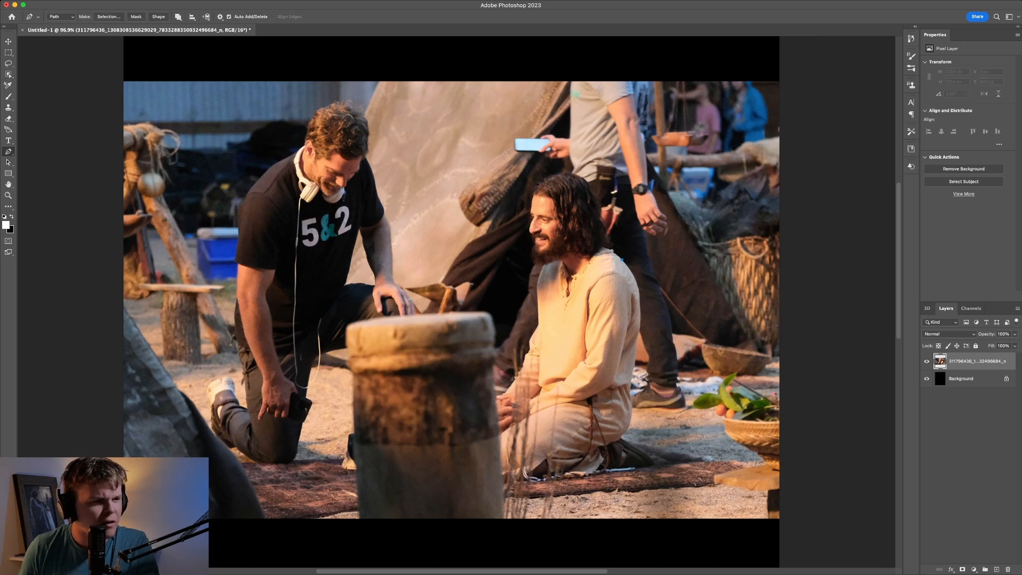
pyautogui.moveTo(634, 276); pyautogui.dragTo(636, 282)
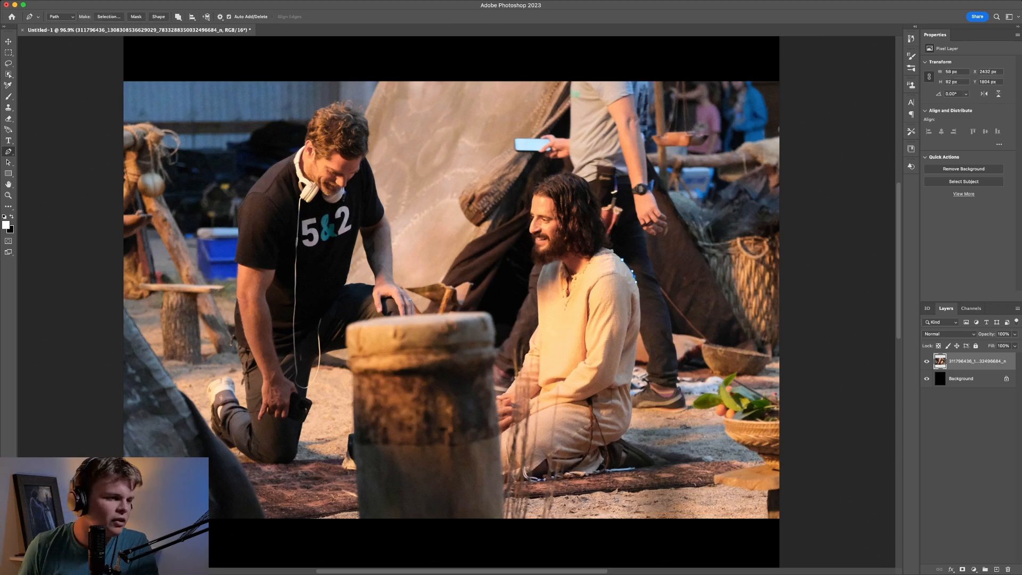
pyautogui.click(639, 301)
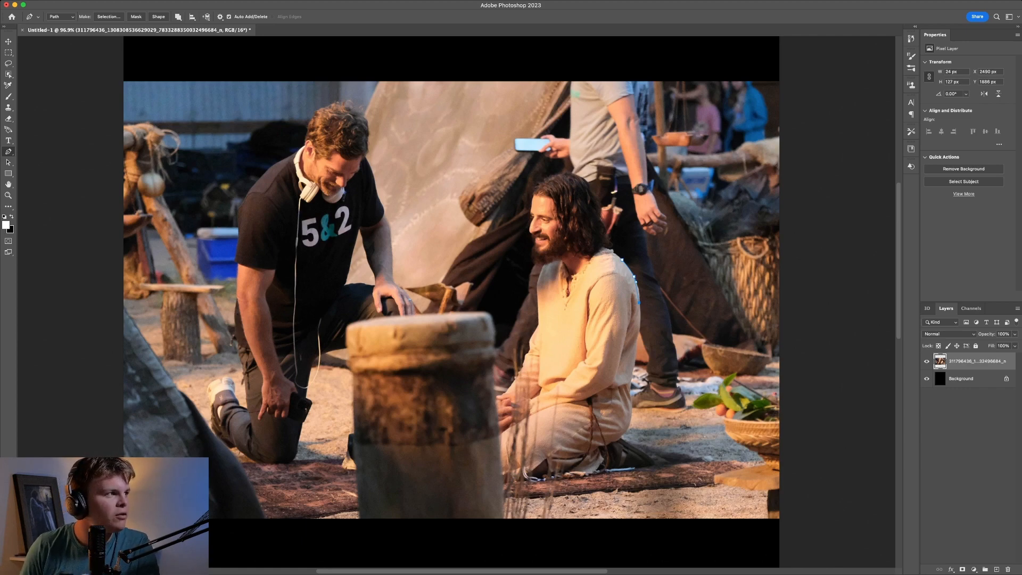
pyautogui.hotkey('ctrl', 'z')
pyautogui.hotkey('ctrl', 'z')
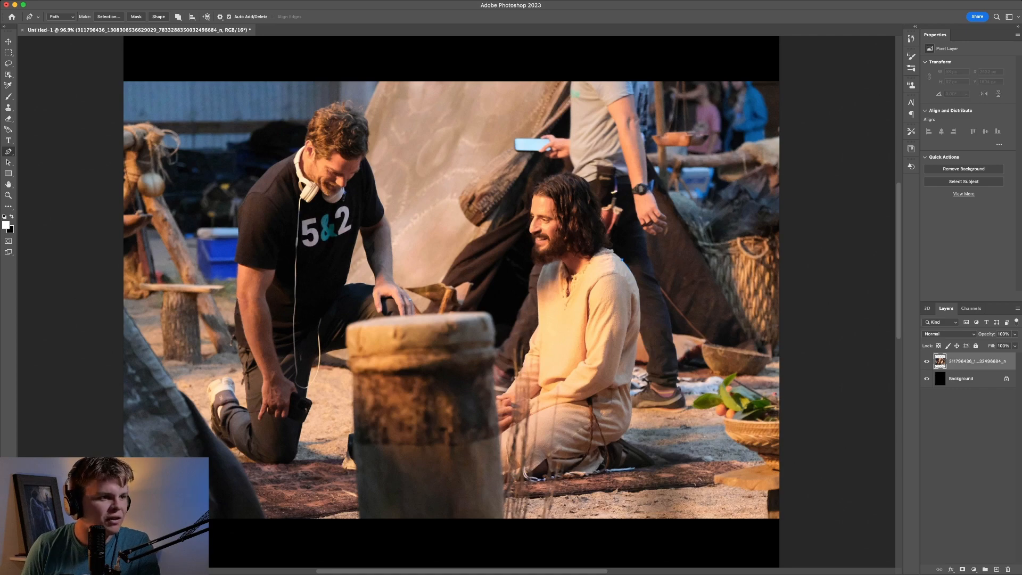
pyautogui.hotkey('ctrl', 'z')
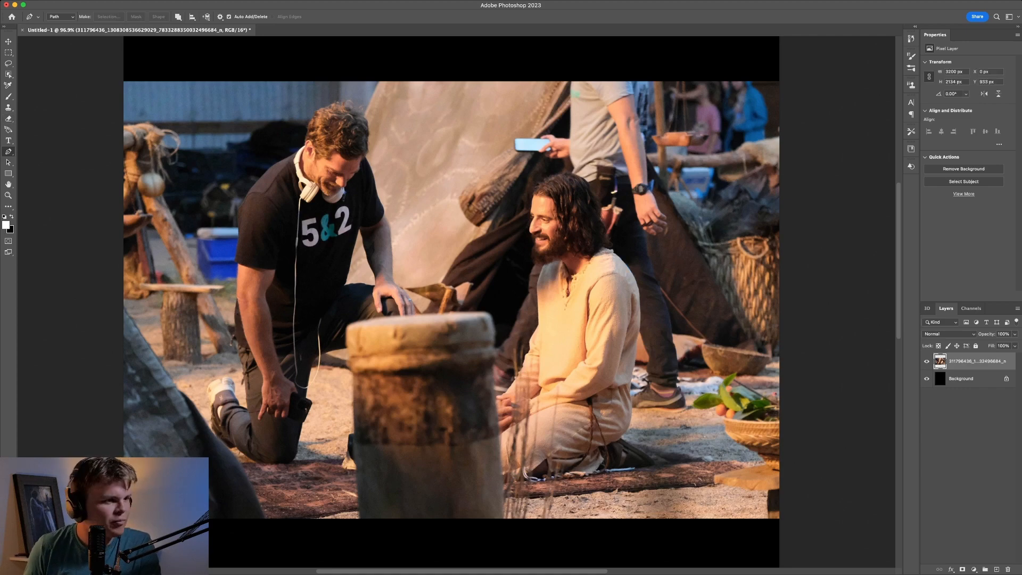
# Step: Select the two kneeling men and the drum as the photo's subject, and open the selection in Select and Mask
pyautogui.press('z')
pyautogui.moveTo(594, 221); pyautogui.dragTo(692, 221)
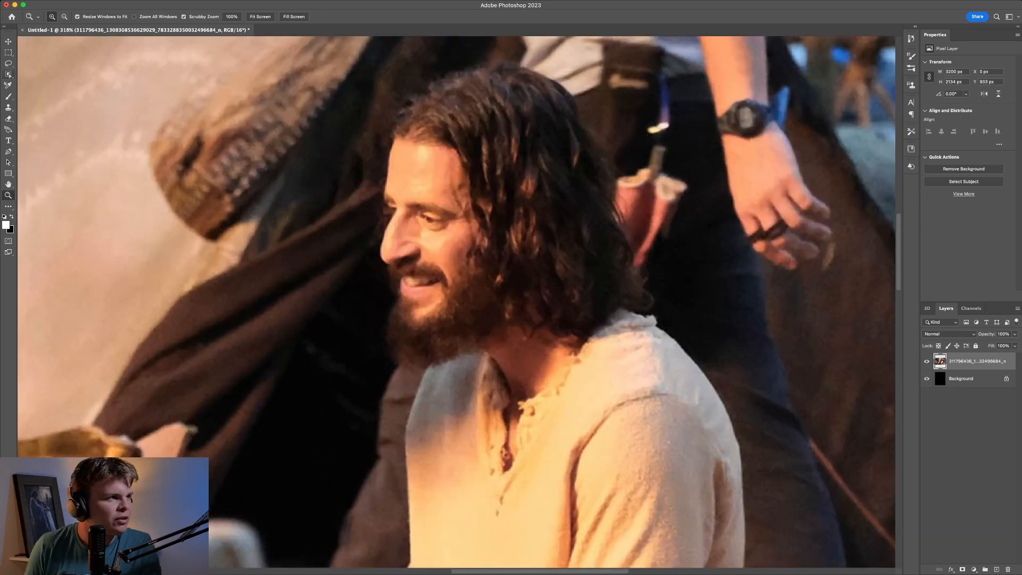
pyautogui.press('w')
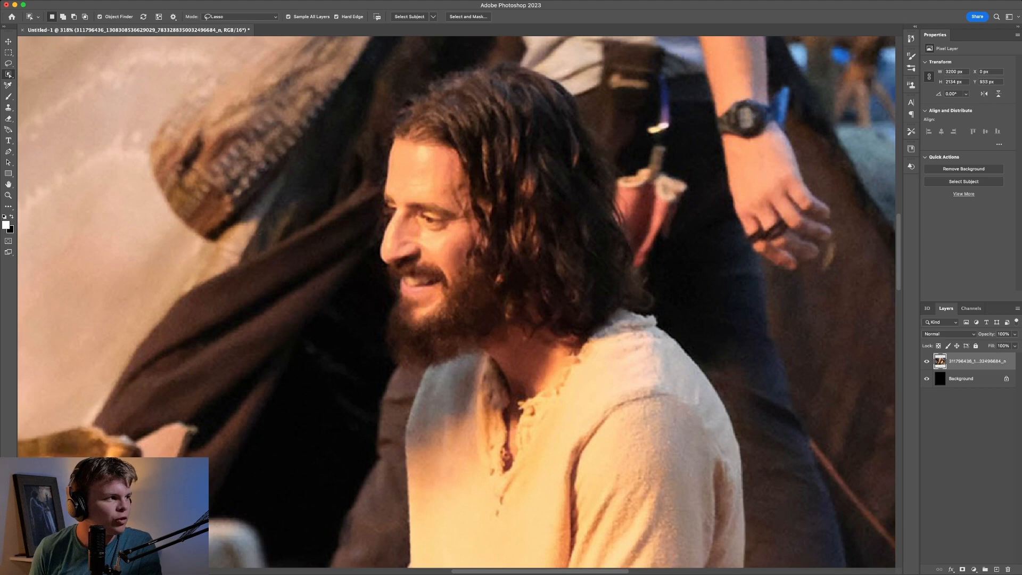
pyautogui.press('z')
pyautogui.moveTo(344, 140); pyautogui.dragTo(266, 140)
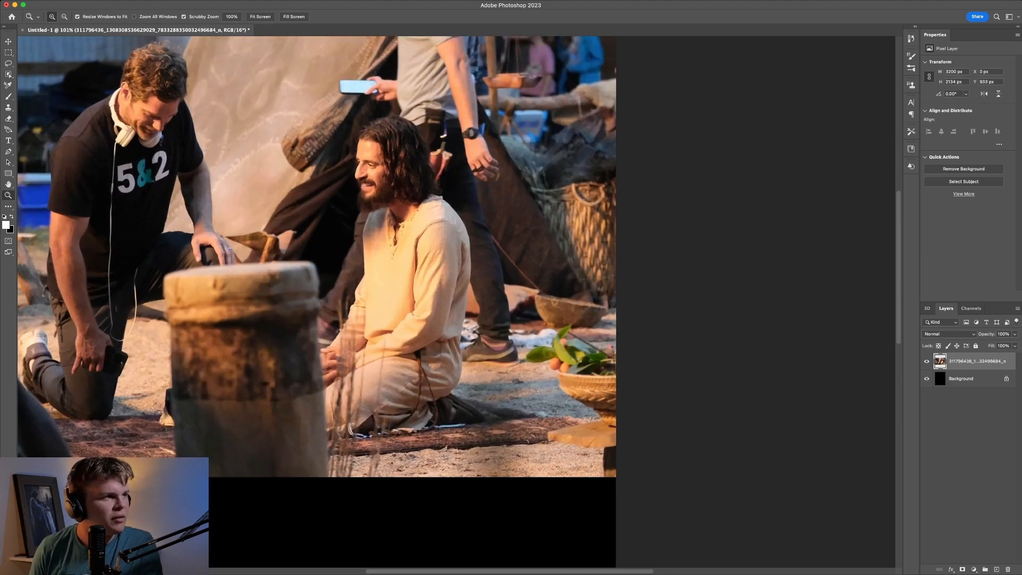
pyautogui.press('w')
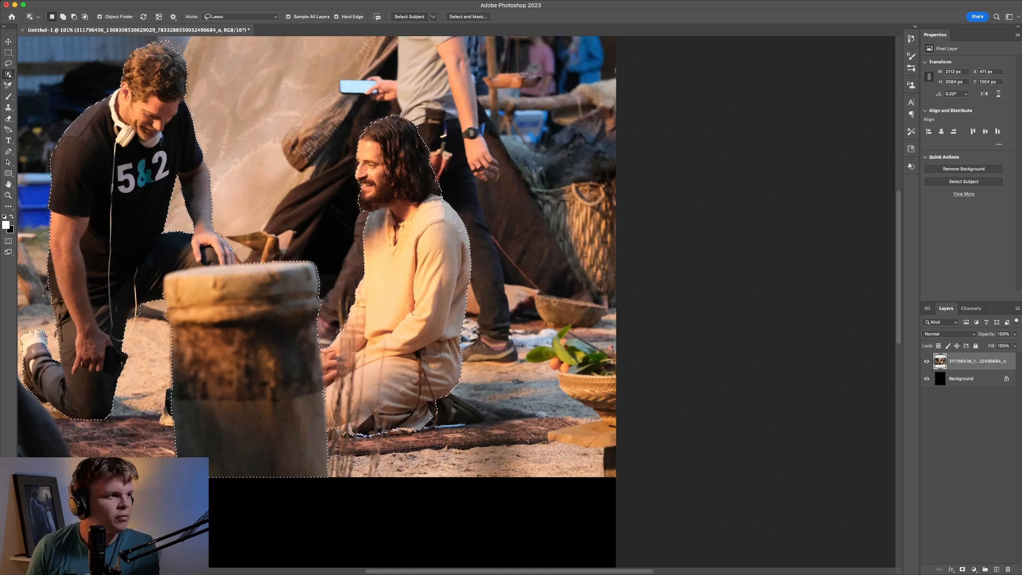
pyautogui.hscroll(-5, 410, 256)
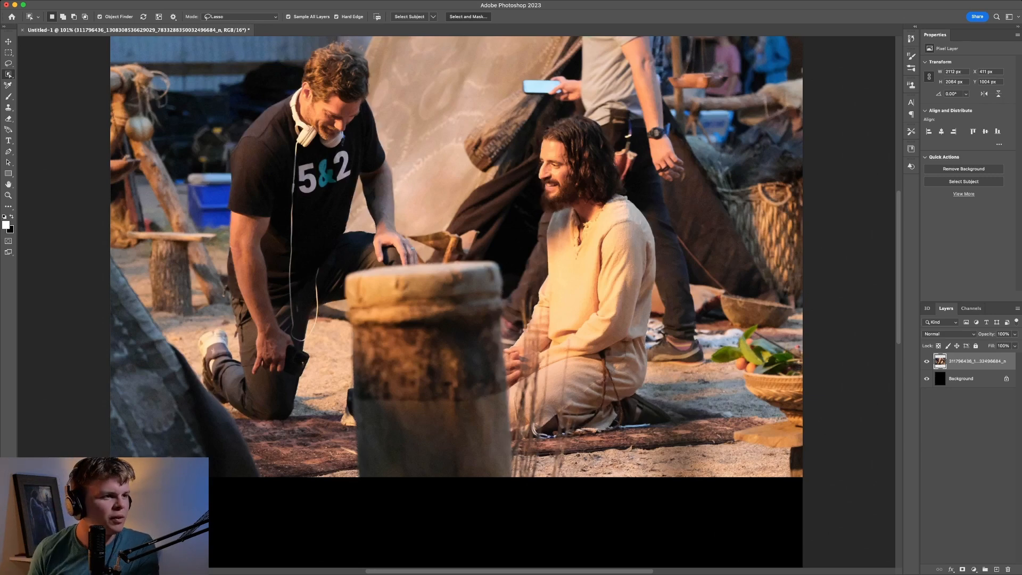
pyautogui.press('alt+super+r')
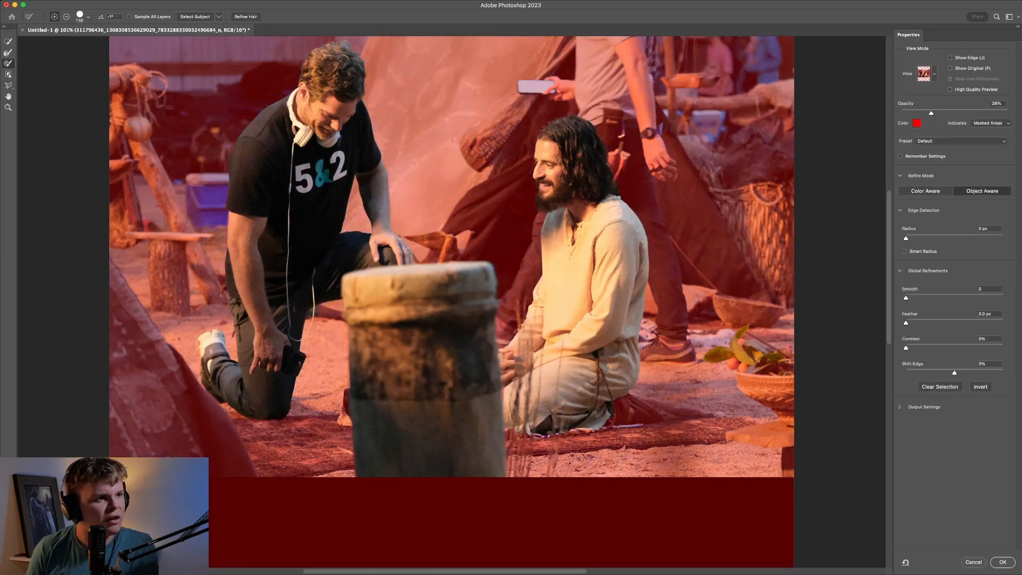
# Step: Paint the dark area behind the robed man's knees, down to the thin white strip, into the selection with the Brush tool
pyautogui.press('z')
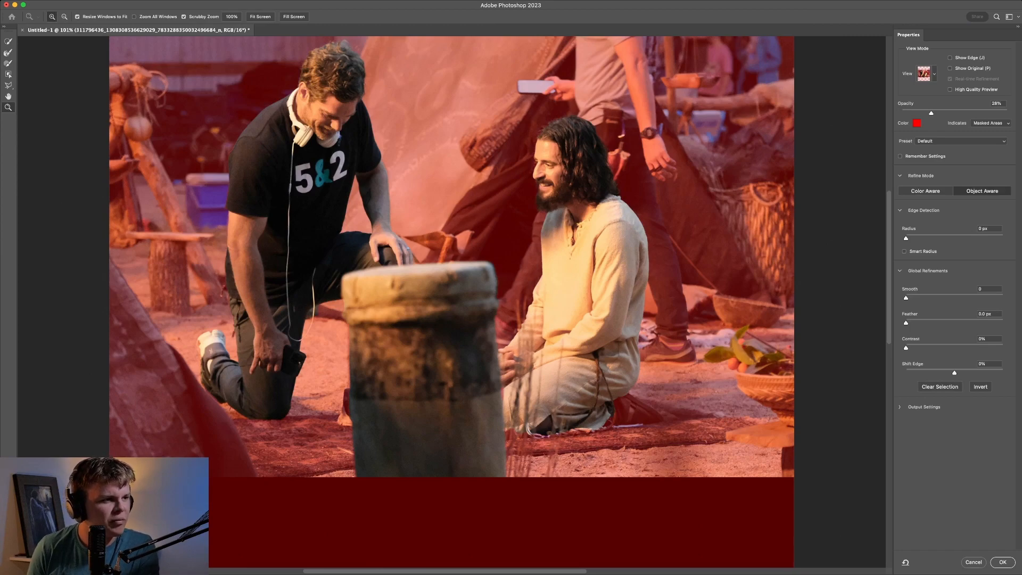
pyautogui.moveTo(559, 167); pyautogui.dragTo(585, 169)
pyautogui.scroll(5, 654, 168)
pyautogui.scroll(-9, 585, 169)
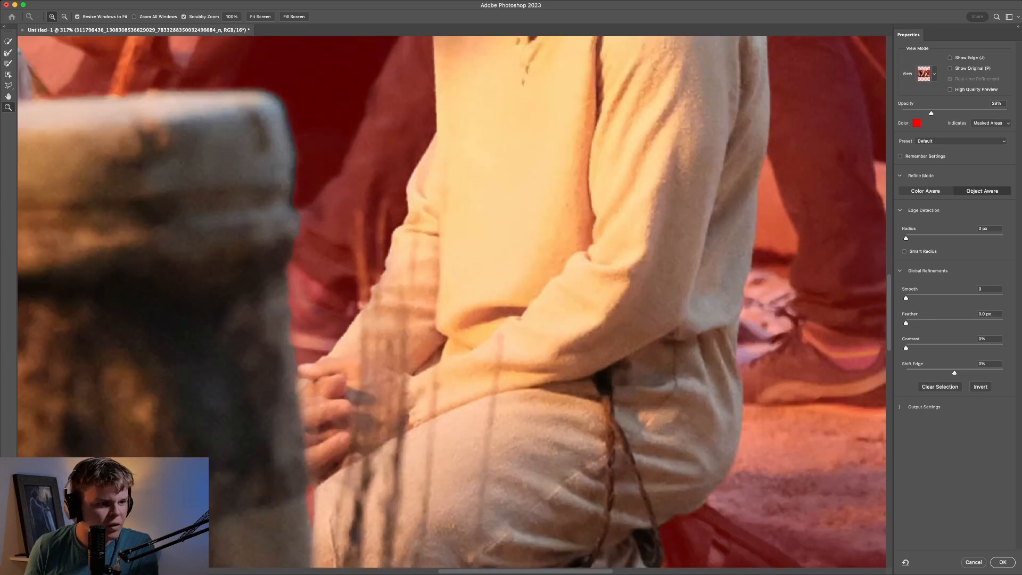
pyautogui.scroll(-5, 452, 301)
pyautogui.moveTo(672, 392)
pyautogui.mouseDown()
pyautogui.moveTo(726, 392)
pyautogui.moveTo(679, 386)
pyautogui.mouseUp()
pyautogui.hscroll(6, 726, 392)
pyautogui.scroll(-1, 727, 392)
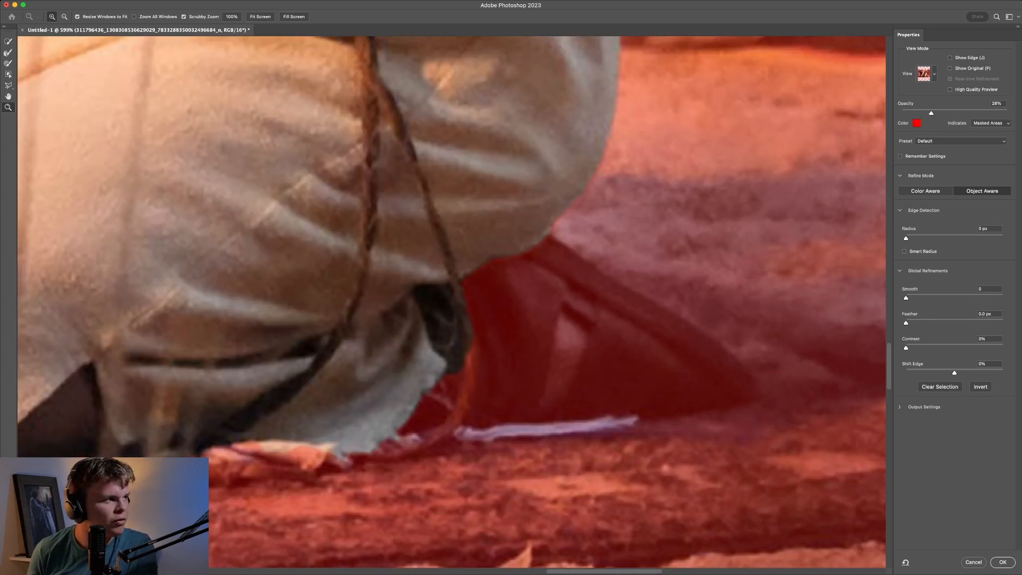
pyautogui.press('b')
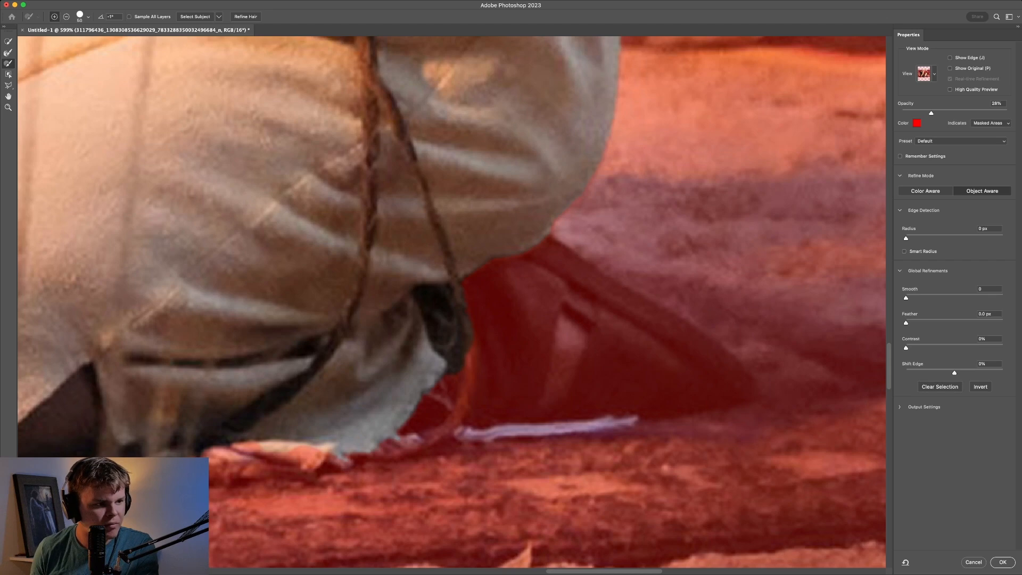
pyautogui.moveTo(417, 415)
pyautogui.mouseDown()
pyautogui.moveTo(487, 394)
pyautogui.moveTo(712, 378)
pyautogui.mouseUp()
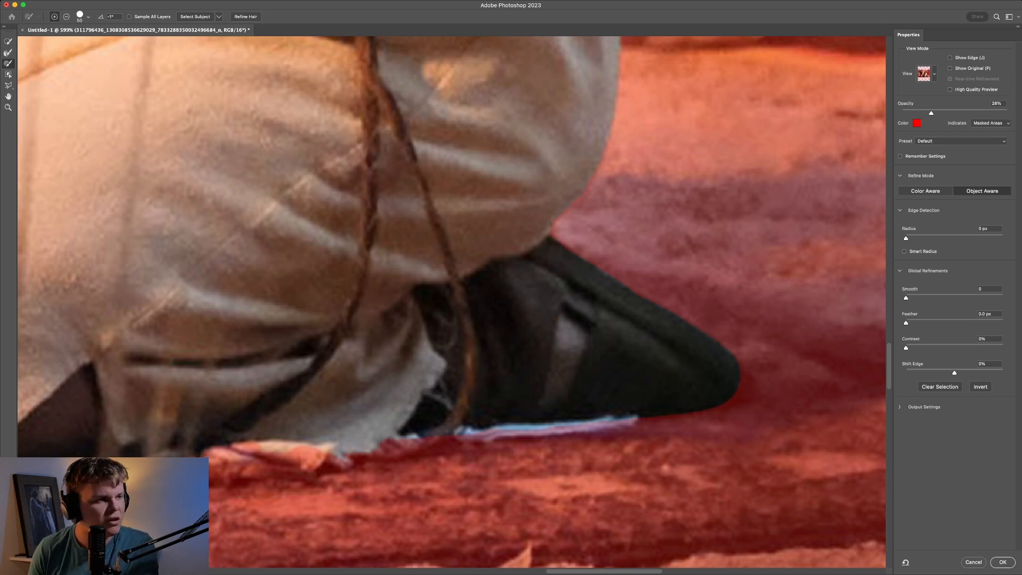
# Step: Inspect the selection edges around the robed man's lap, hands, sleeve, face and hair
pyautogui.hscroll(-10, 452, 302)
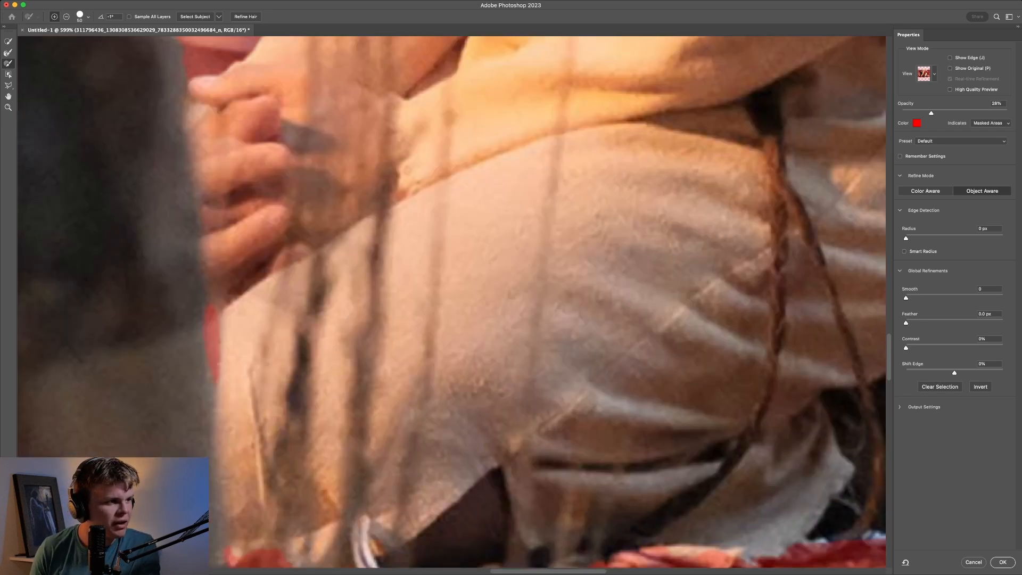
pyautogui.scroll(-3, 452, 302)
pyautogui.scroll(6, 451, 302)
pyautogui.scroll(-3, 452, 301)
pyautogui.scroll(10, 452, 302)
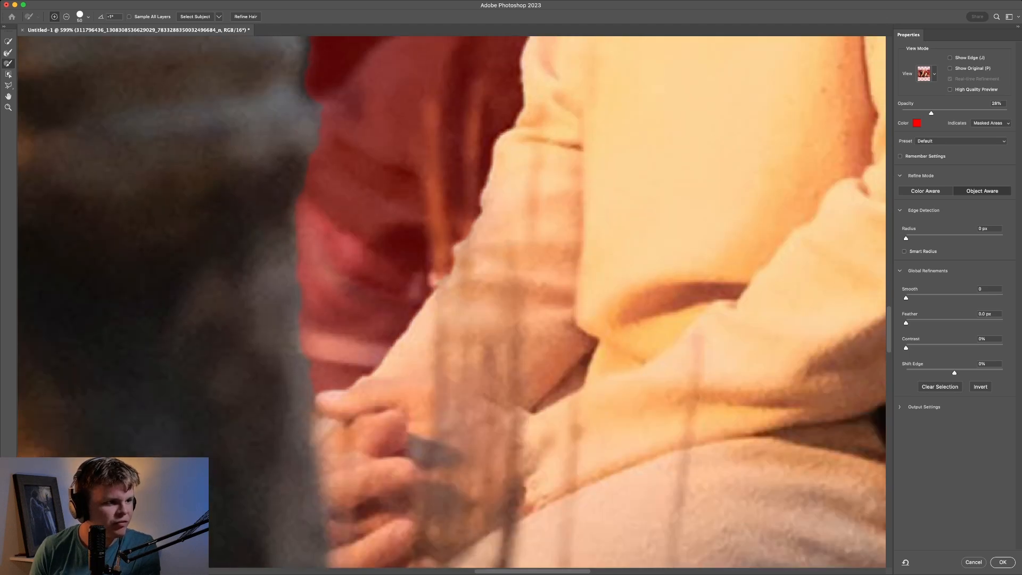
pyautogui.scroll(10, 452, 302)
pyautogui.hscroll(6, 452, 302)
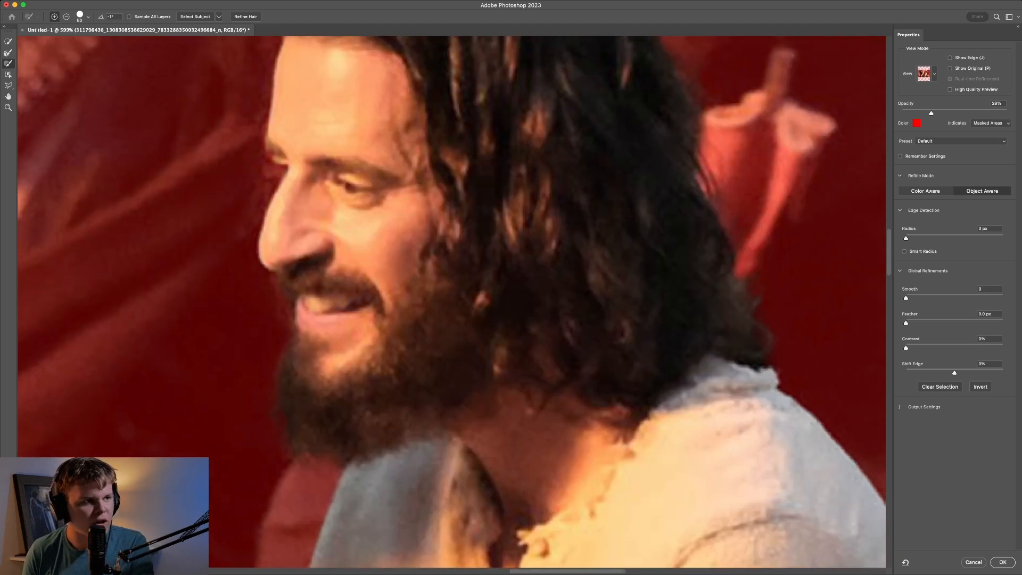
# Step: Subtract the man in the black T-shirt and most of the drum from the selection with a large Brush
pyautogui.scroll(6, 452, 302)
pyautogui.scroll(-15, 452, 302)
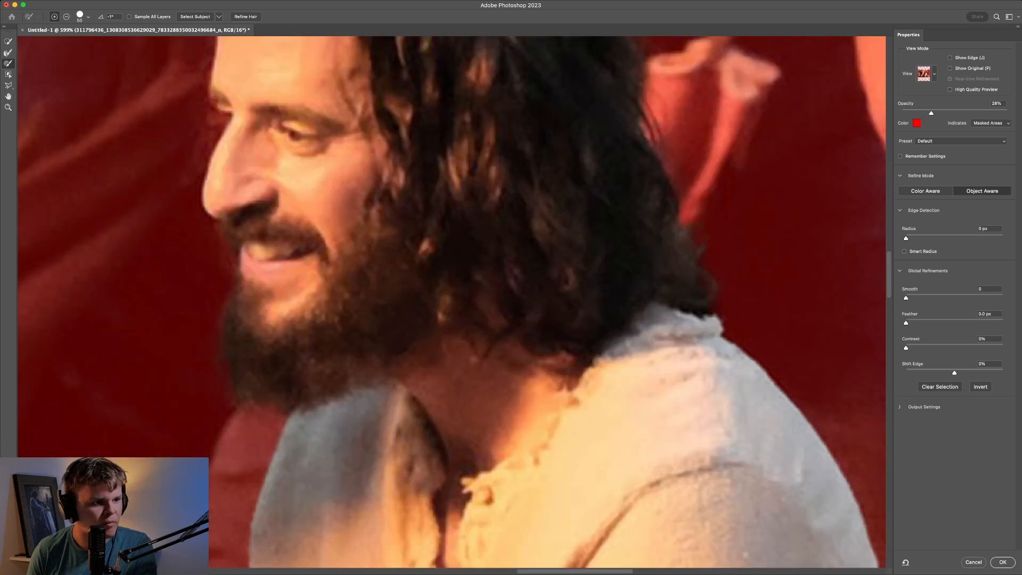
pyautogui.hscroll(3, 452, 302)
pyautogui.hscroll(-20, 452, 301)
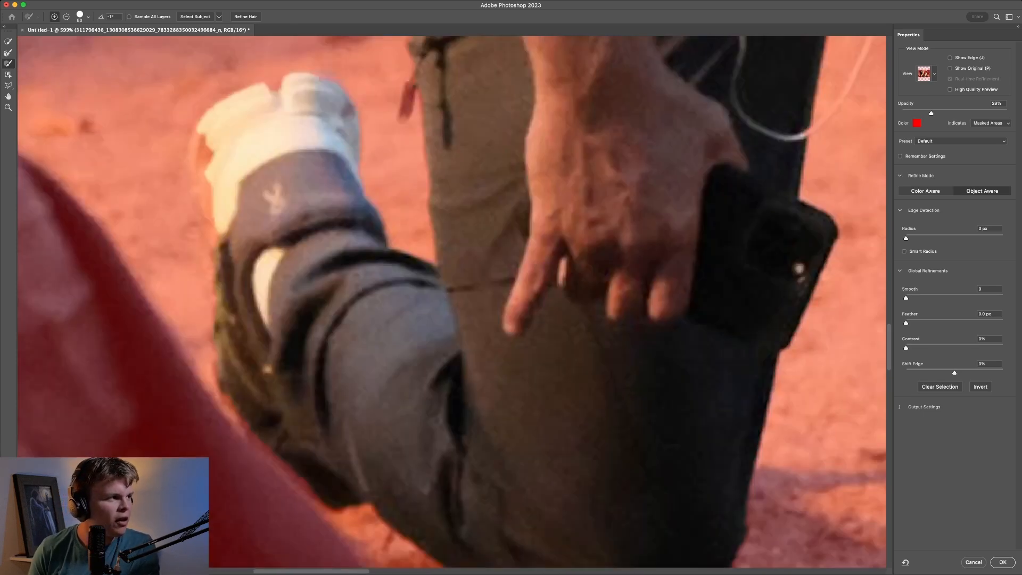
pyautogui.scroll(1, 452, 301)
pyautogui.click(8, 107)
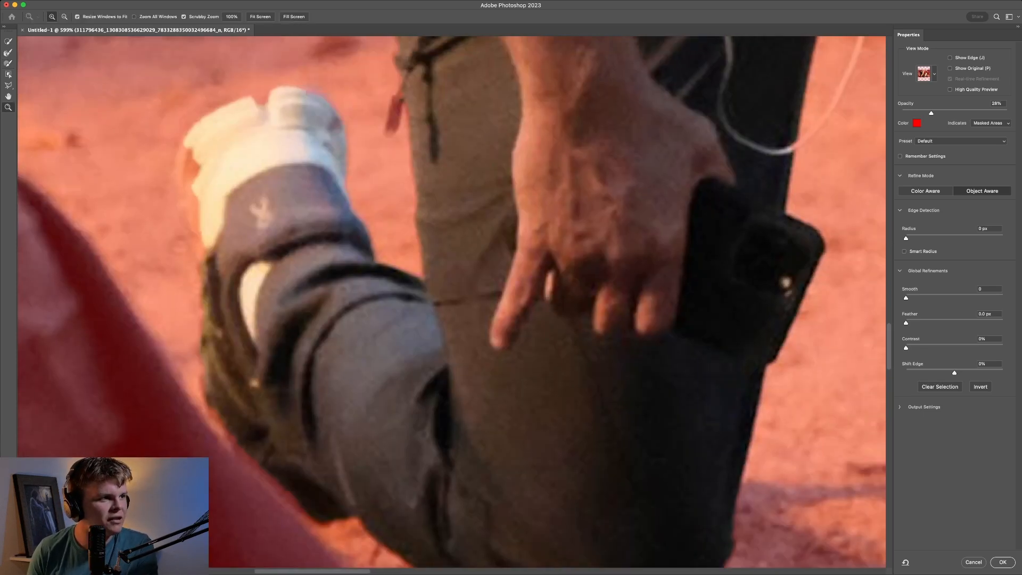
pyautogui.moveTo(300, 129)
pyautogui.mouseDown()
pyautogui.moveTo(160, 129)
pyautogui.moveTo(228, 130)
pyautogui.mouseUp()
pyautogui.scroll(6, 452, 301)
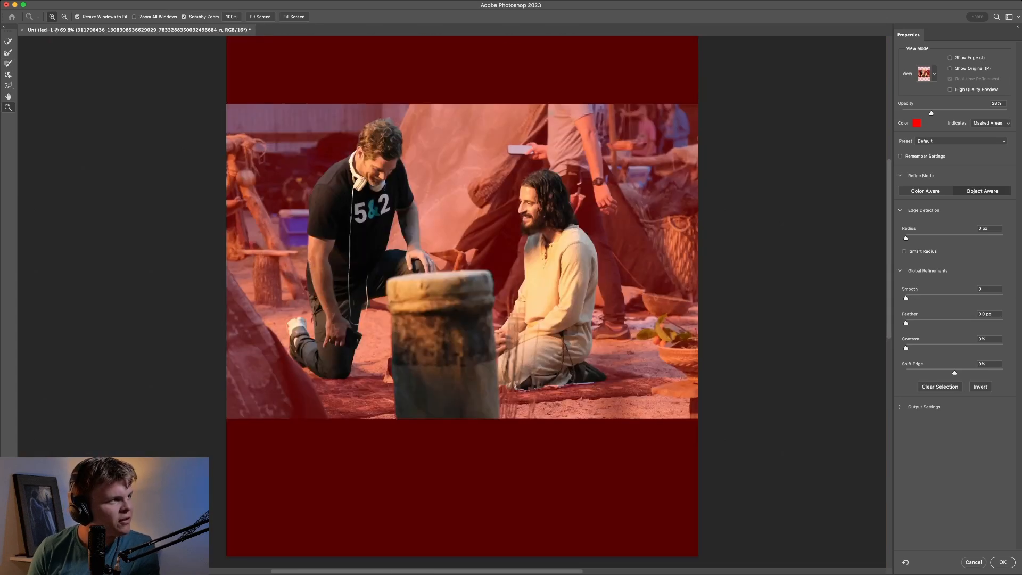
pyautogui.click(8, 63)
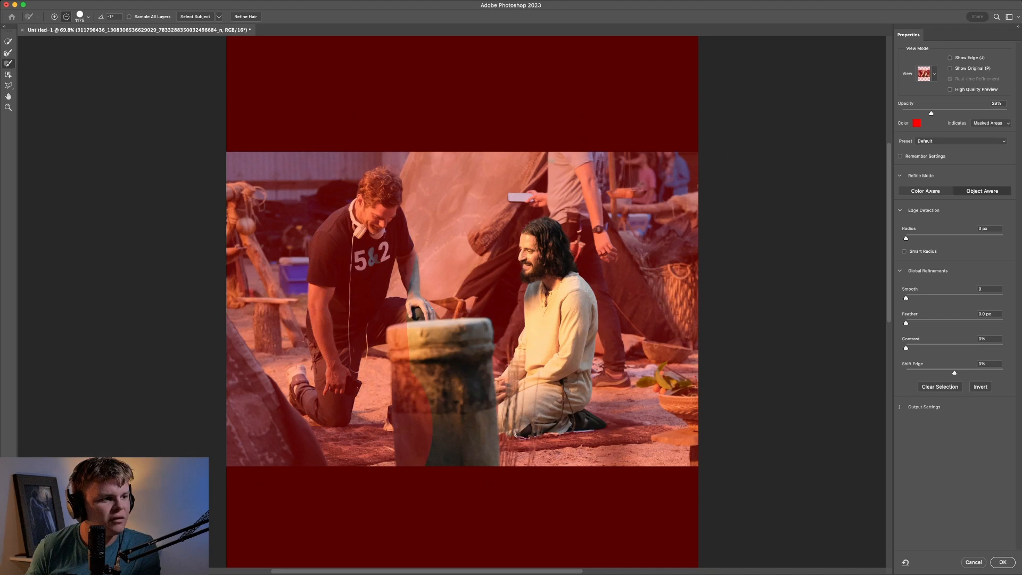
pyautogui.moveTo(308, 266)
pyautogui.mouseDown()
pyautogui.moveTo(330, 303)
pyautogui.moveTo(373, 458)
pyautogui.mouseUp()
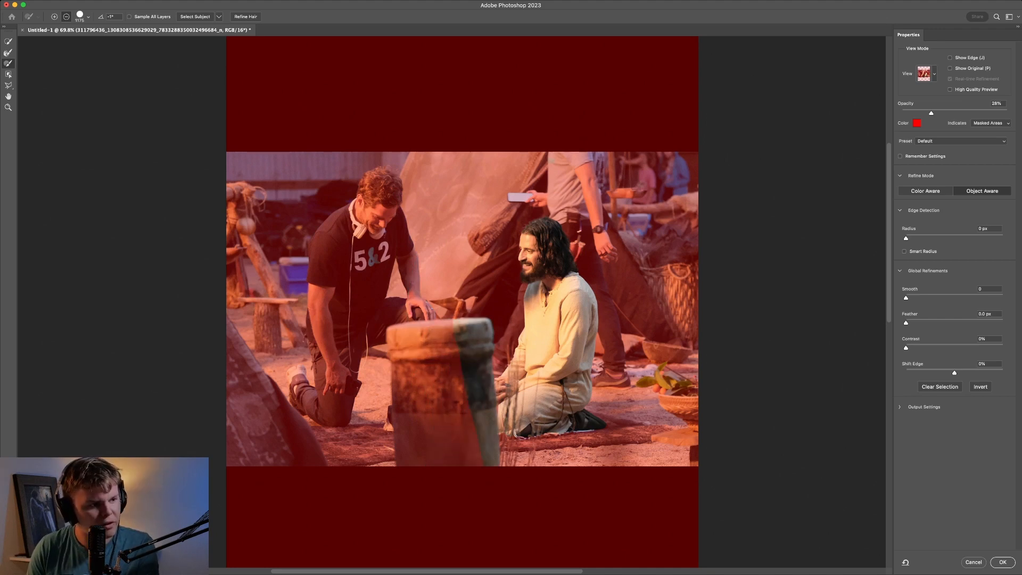
pyautogui.moveTo(385, 318); pyautogui.dragTo(392, 340)
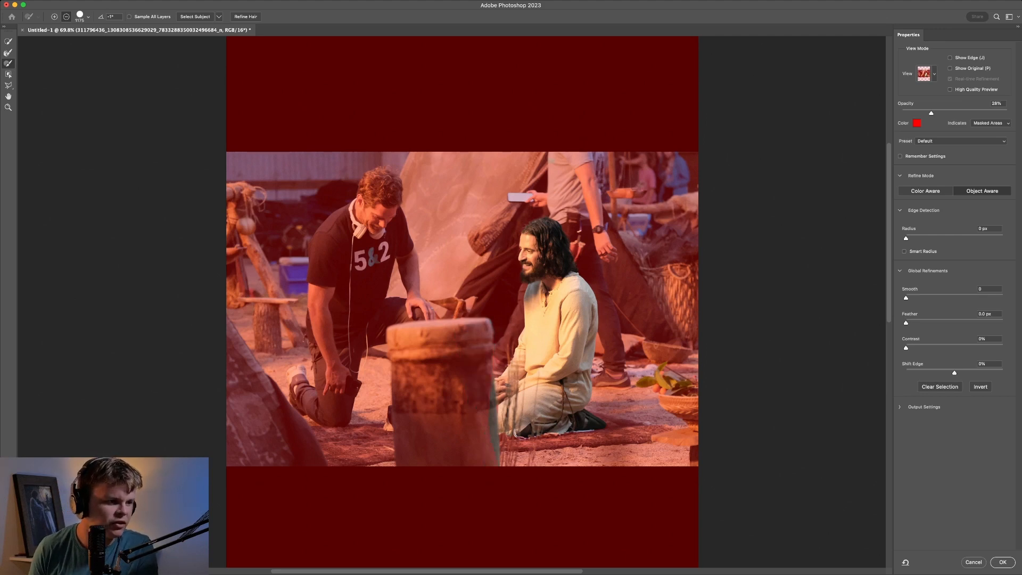
# Step: Paint the hem and ground edge beneath the robed man's knees into the selection with a much smaller Brush
pyautogui.press('z')
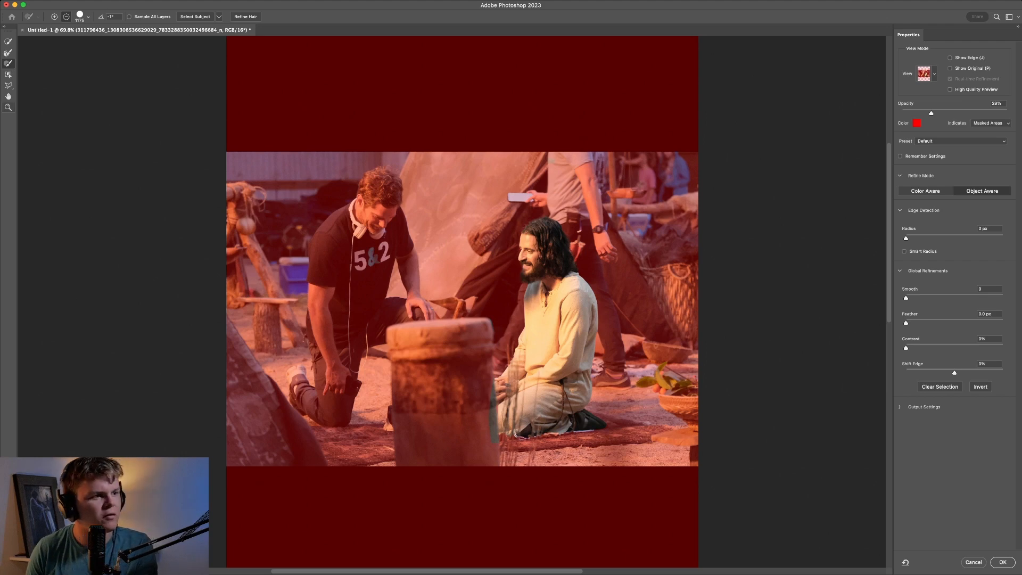
pyautogui.moveTo(528, 440); pyautogui.dragTo(622, 440)
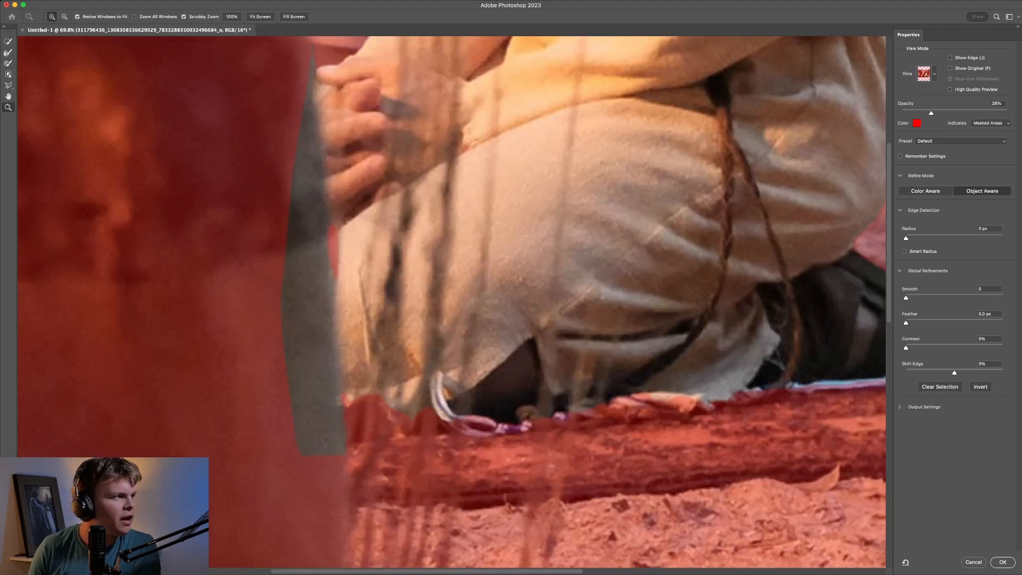
pyautogui.press('b')
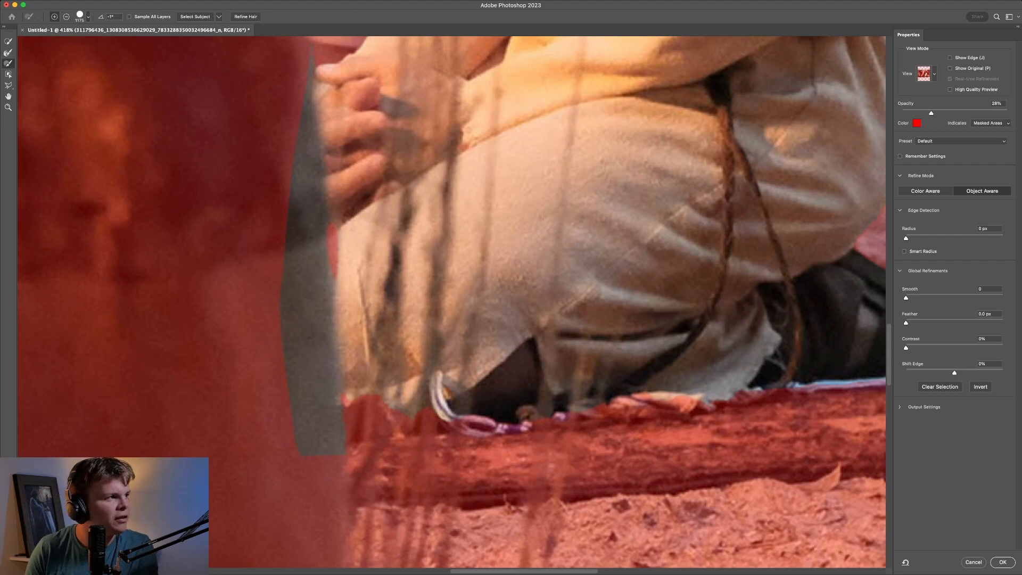
pyautogui.press('[')
pyautogui.press('[')
pyautogui.press('[')
pyautogui.press('[')
pyautogui.press('[')
pyautogui.press('[')
pyautogui.press('[')
pyautogui.press('[')
pyautogui.press('[')
pyautogui.press('[')
pyautogui.press('[')
pyautogui.press('[')
pyautogui.press('[')
pyautogui.press('[')
pyautogui.press('[')
pyautogui.press('[')
pyautogui.press('[')
pyautogui.press('[')
pyautogui.press('[')
pyautogui.press('[')
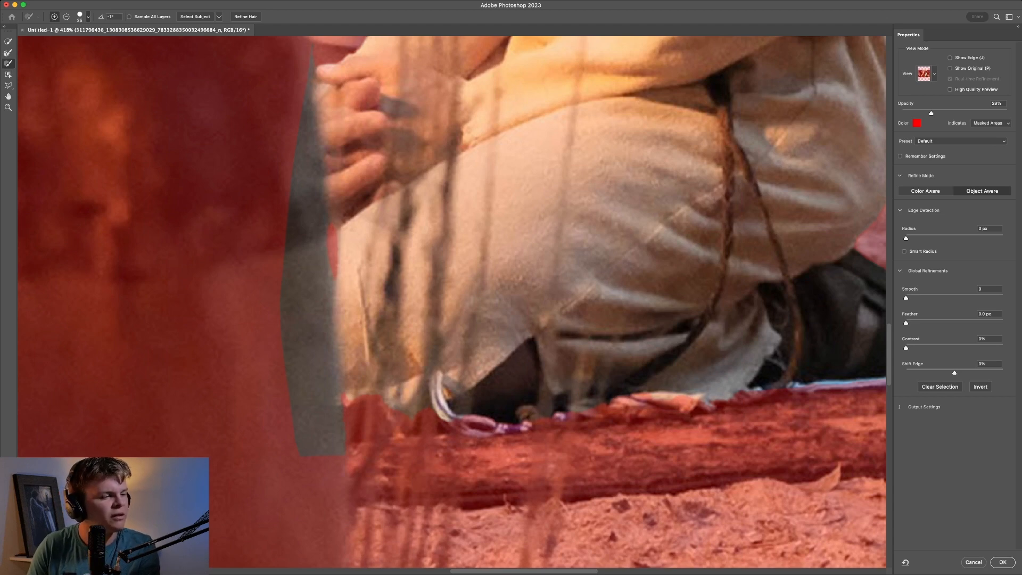
pyautogui.press(']')
pyautogui.press(']')
pyautogui.press(']')
pyautogui.press(']')
pyautogui.press(']')
pyautogui.press(']')
pyautogui.press(']')
pyautogui.press(']')
pyautogui.press(']')
pyautogui.press(']')
pyautogui.press(']')
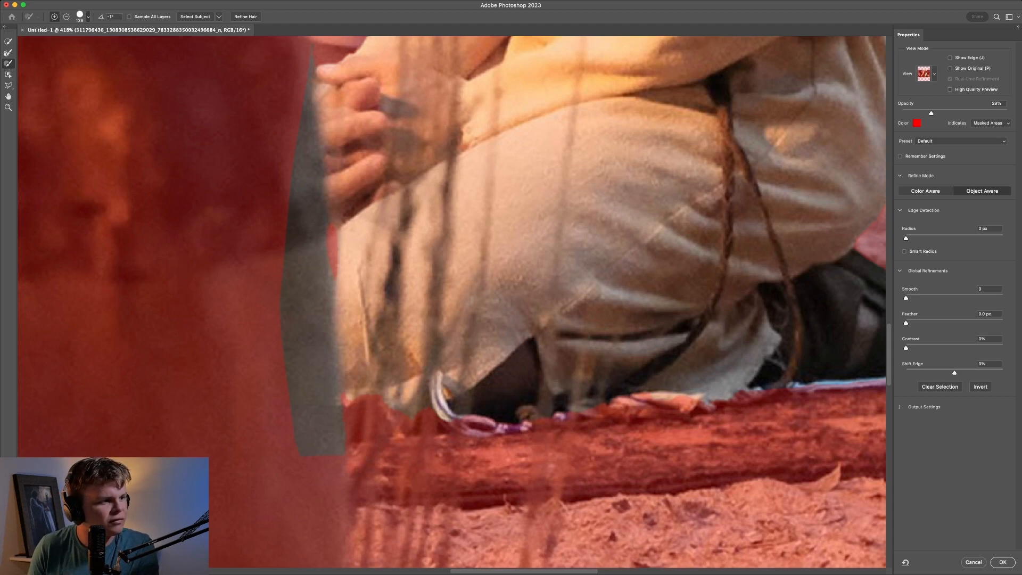
pyautogui.moveTo(346, 400)
pyautogui.mouseDown()
pyautogui.moveTo(394, 418)
pyautogui.moveTo(526, 427)
pyautogui.mouseUp()
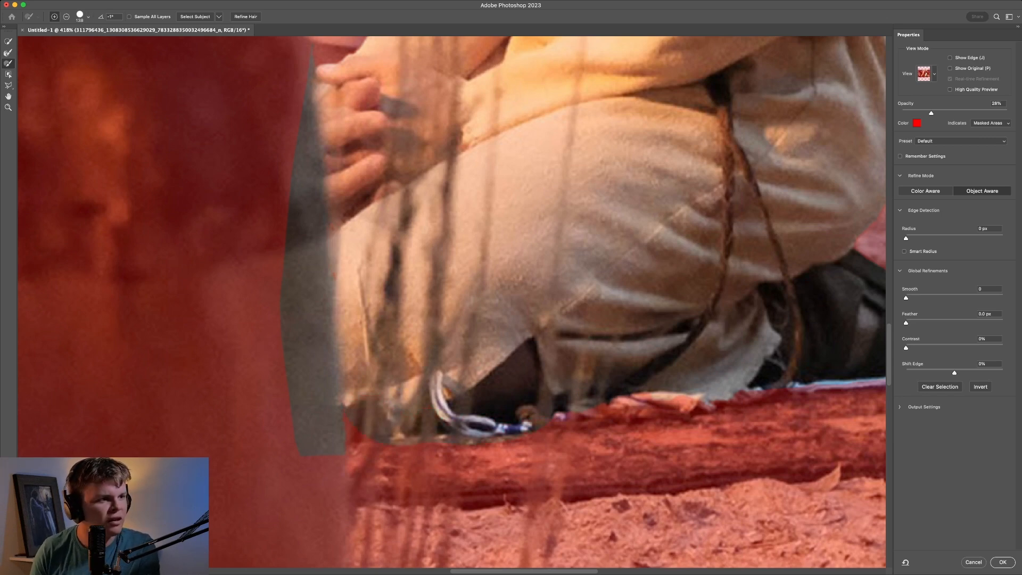
# Step: Accept the refined selection and turn it into a layer mask on the photo layer
pyautogui.press('z')
pyautogui.moveTo(363, 142)
pyautogui.mouseDown()
pyautogui.moveTo(260, 142)
pyautogui.moveTo(274, 143)
pyautogui.mouseUp()
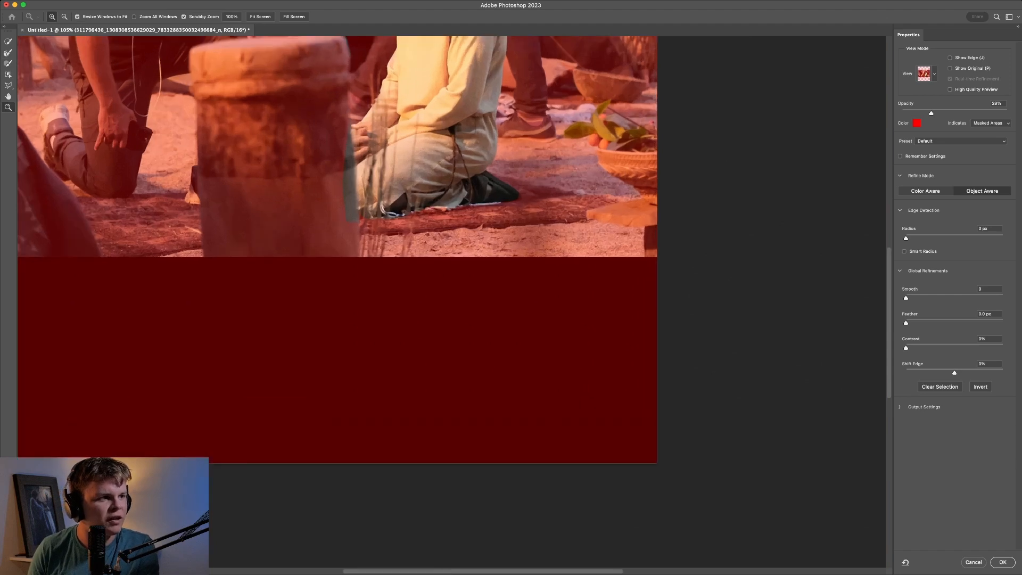
pyautogui.scroll(10, 451, 301)
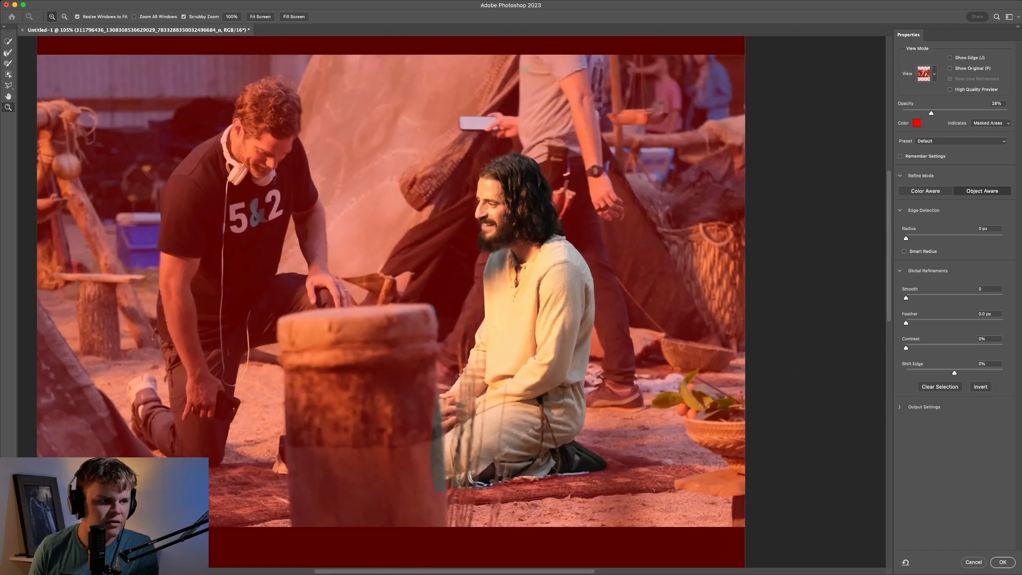
pyautogui.press('Return')
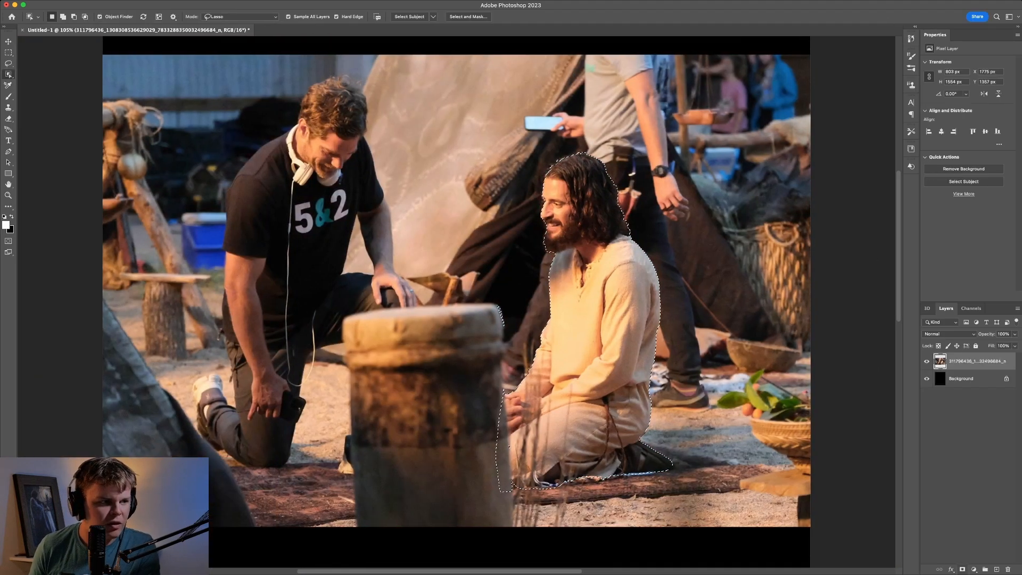
pyautogui.click(962, 569)
pyautogui.scroll(-2, 456, 301)
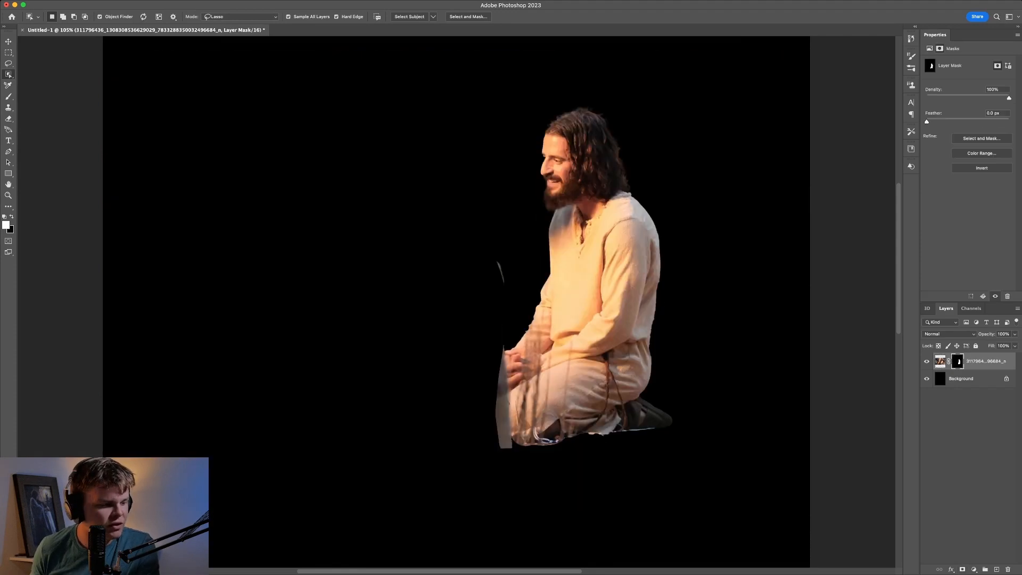
pyautogui.scroll(-1, 456, 301)
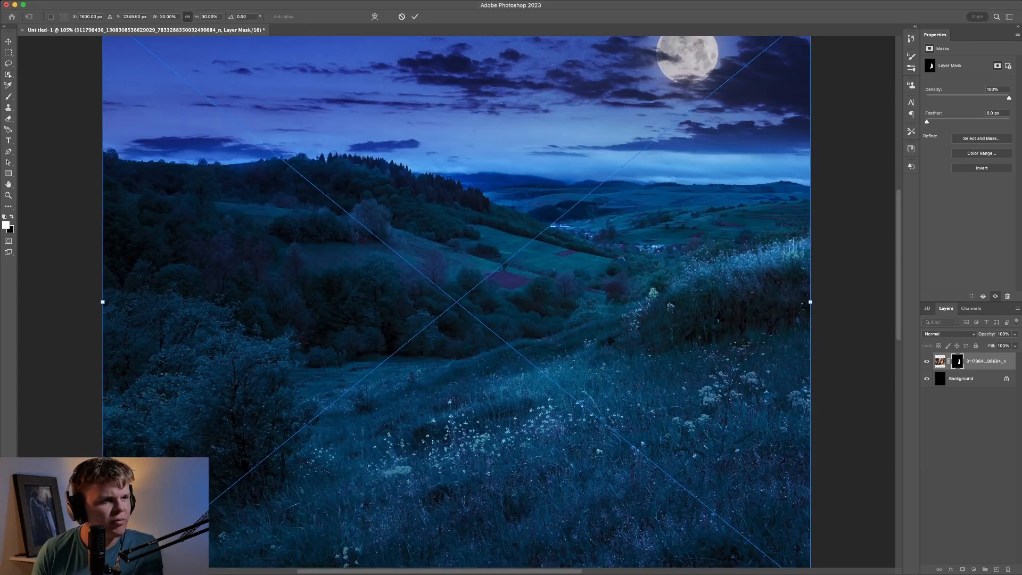
# Step: Scale the placed moonlit valley image proportionally so it spans the canvas from top edge to bottom edge
pyautogui.scroll(5, 456, 302)
pyautogui.scroll(5, 457, 302)
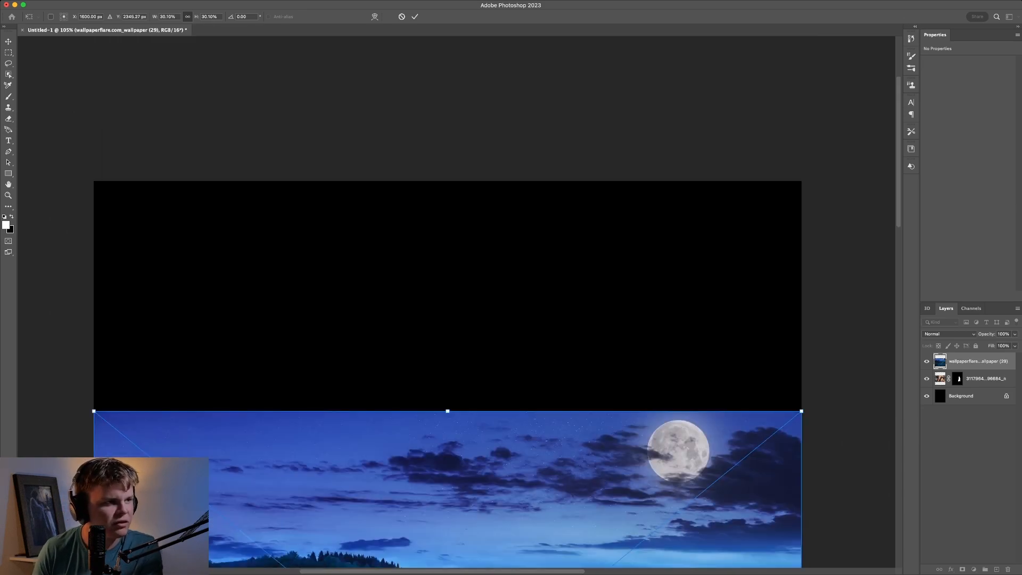
pyautogui.moveTo(448, 411); pyautogui.dragTo(448, 181)
pyautogui.scroll(3, 456, 302)
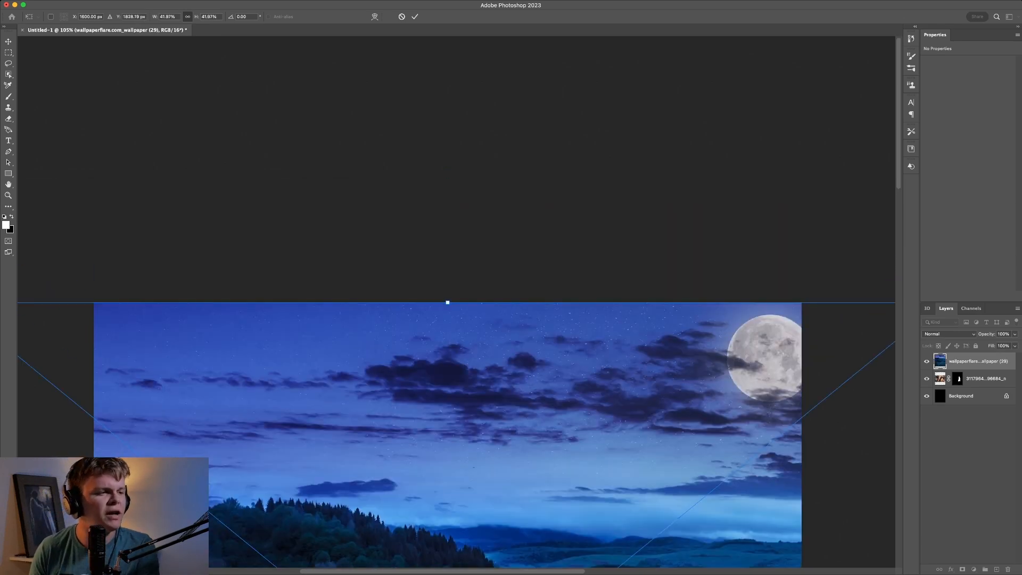
pyautogui.scroll(-15, 456, 302)
pyautogui.hscroll(-3, 457, 301)
pyautogui.scroll(-2, 571, 359)
pyautogui.moveTo(571, 325); pyautogui.dragTo(571, 401)
pyautogui.scroll(8, 456, 302)
pyautogui.hscroll(4, 456, 302)
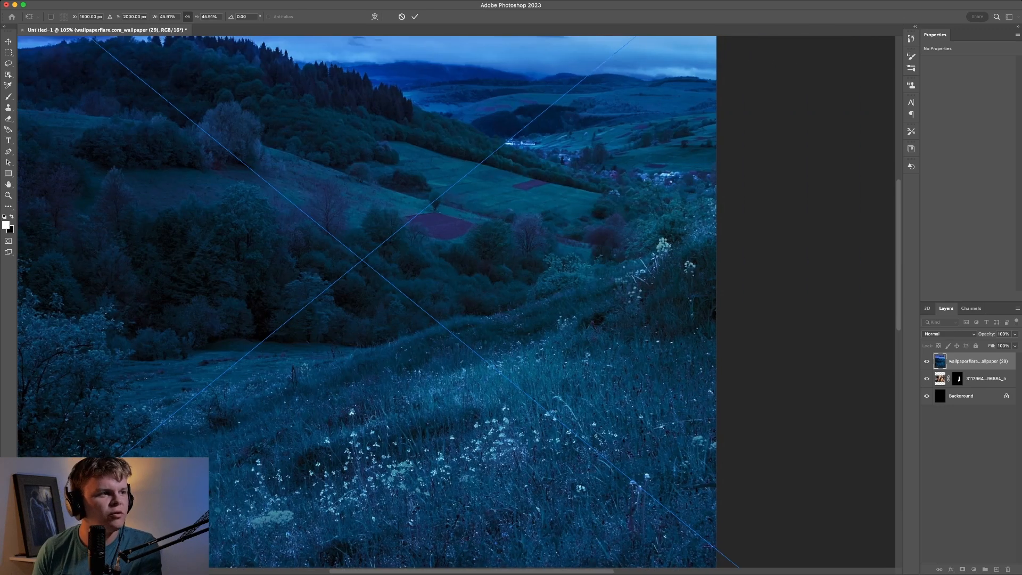
# Step: Flip the moonlit valley image horizontally, shift it right until the whole moon is on the canvas, and commit the placement
pyautogui.scroll(10, 456, 301)
pyautogui.hscroll(-2, 456, 302)
pyautogui.scroll(-3, 456, 302)
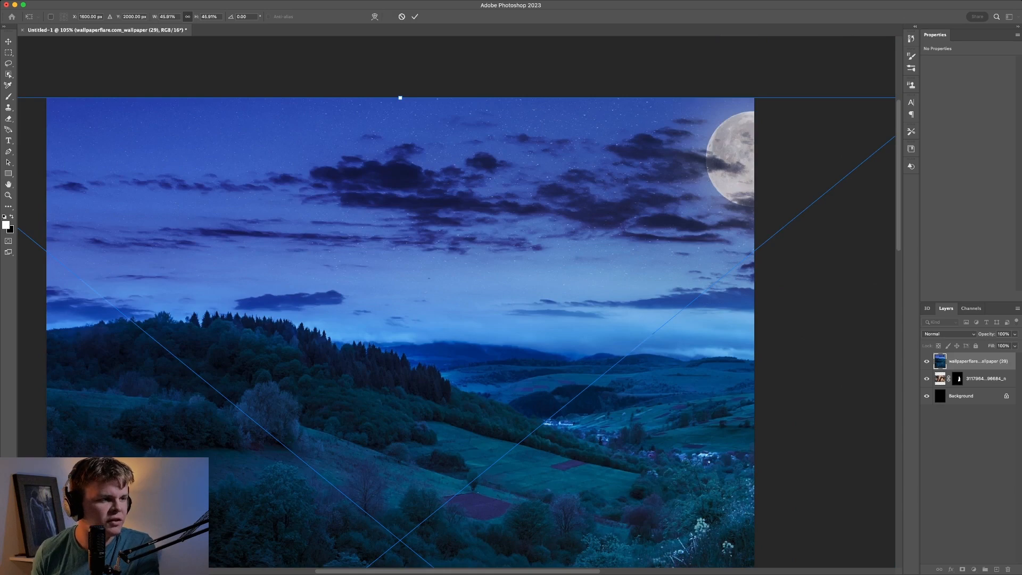
pyautogui.press('super+shift+h')
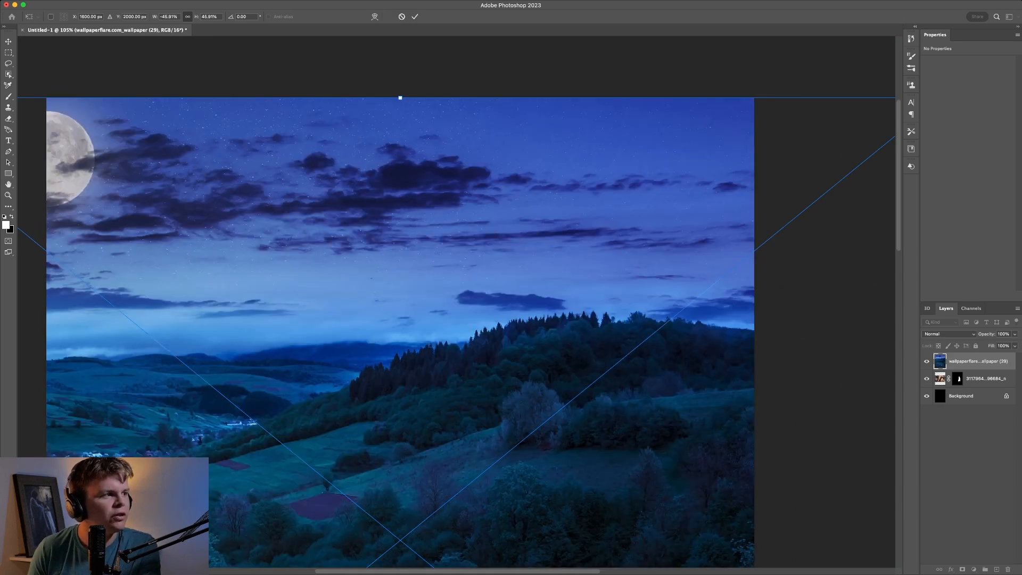
pyautogui.hscroll(-3, 456, 301)
pyautogui.moveTo(456, 302); pyautogui.dragTo(536, 301)
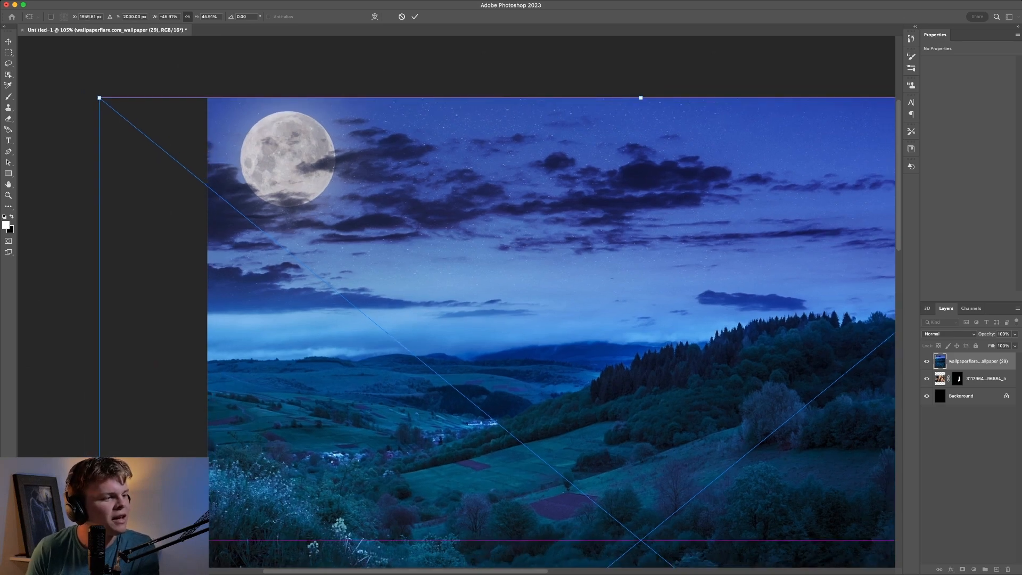
pyautogui.scroll(-10, 535, 301)
pyautogui.scroll(3, 536, 301)
pyautogui.hscroll(2, 536, 301)
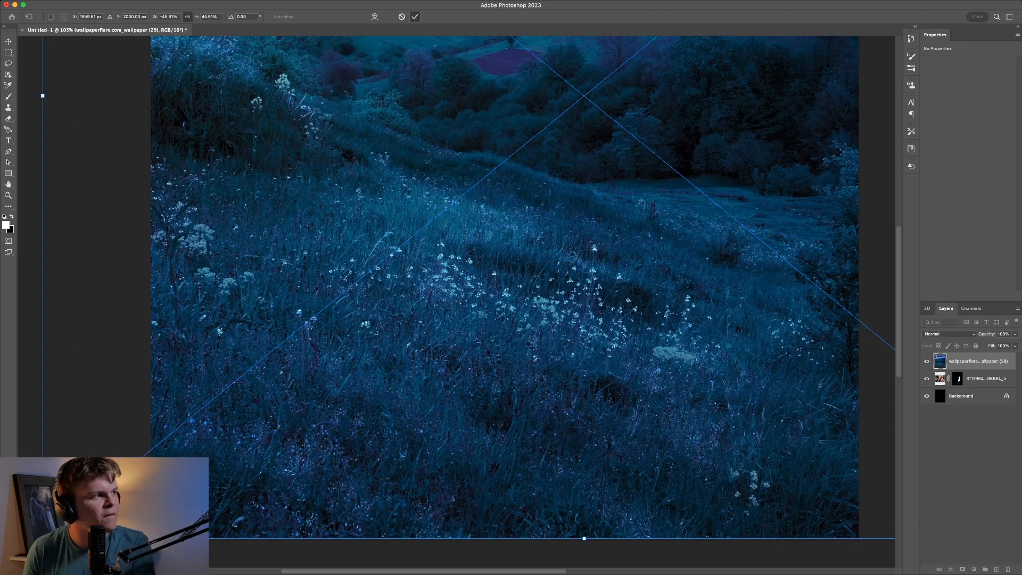
pyautogui.click(415, 16)
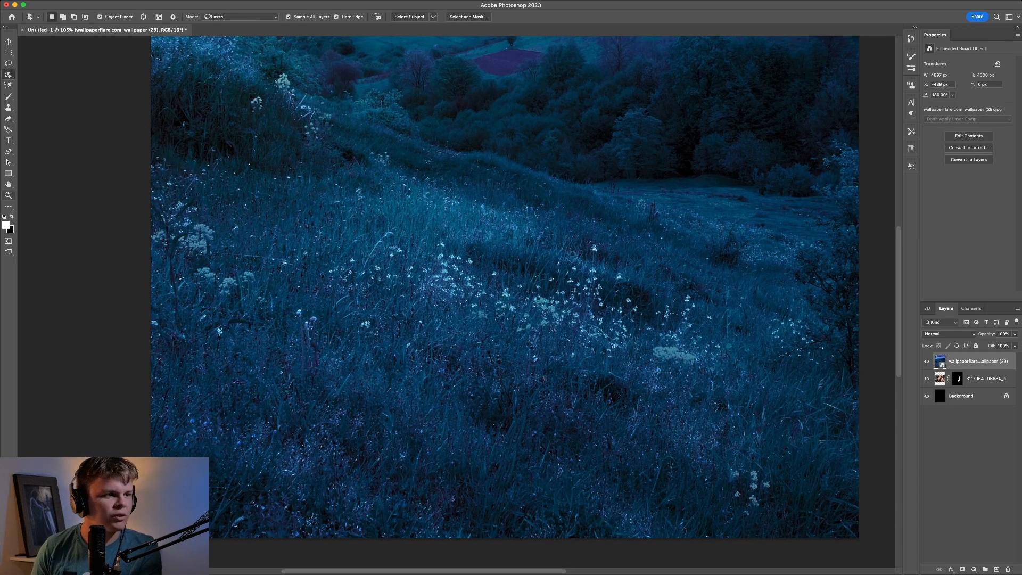
# Step: Move the masked layer of the robed man above the moonlit valley layer
pyautogui.press('z')
pyautogui.moveTo(531, 179); pyautogui.dragTo(461, 182)
pyautogui.scroll(5, 460, 182)
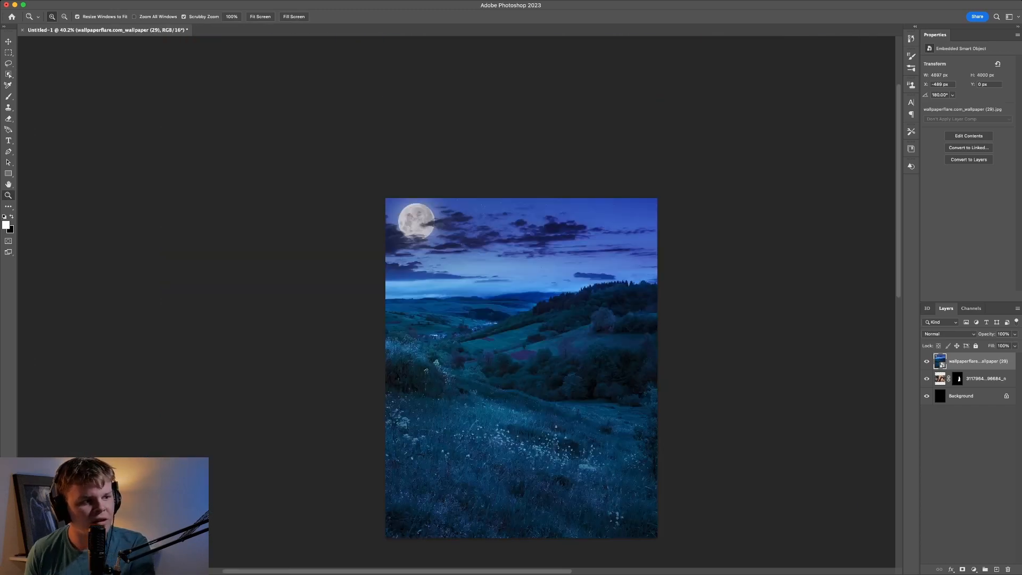
pyautogui.scroll(-2, 460, 182)
pyautogui.moveTo(534, 347); pyautogui.dragTo(627, 341)
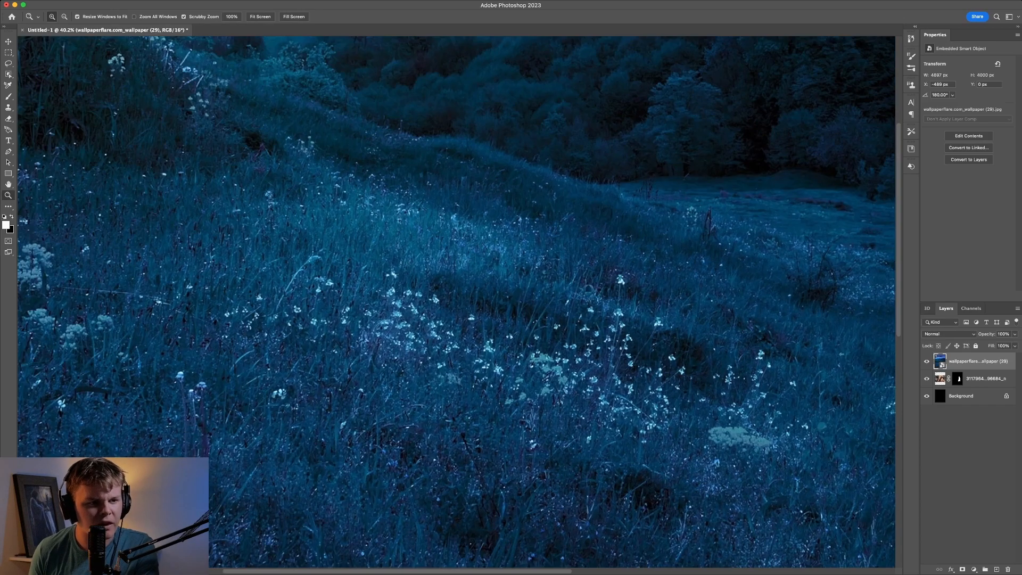
pyautogui.click(984, 378)
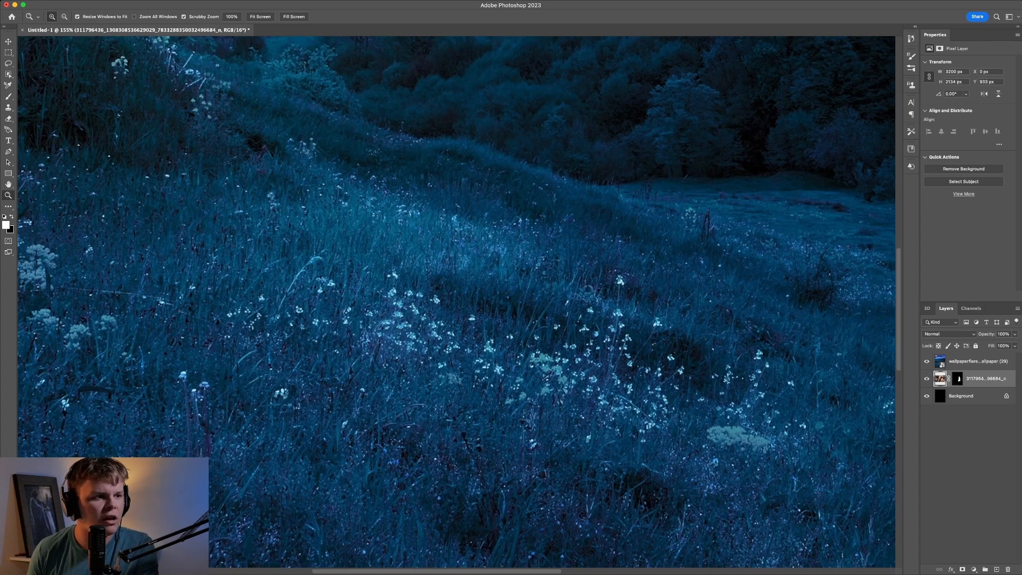
pyautogui.hscroll(5, 588, 289)
pyautogui.moveTo(637, 239); pyautogui.dragTo(557, 239)
pyautogui.scroll(3, 557, 239)
pyautogui.hscroll(2, 557, 238)
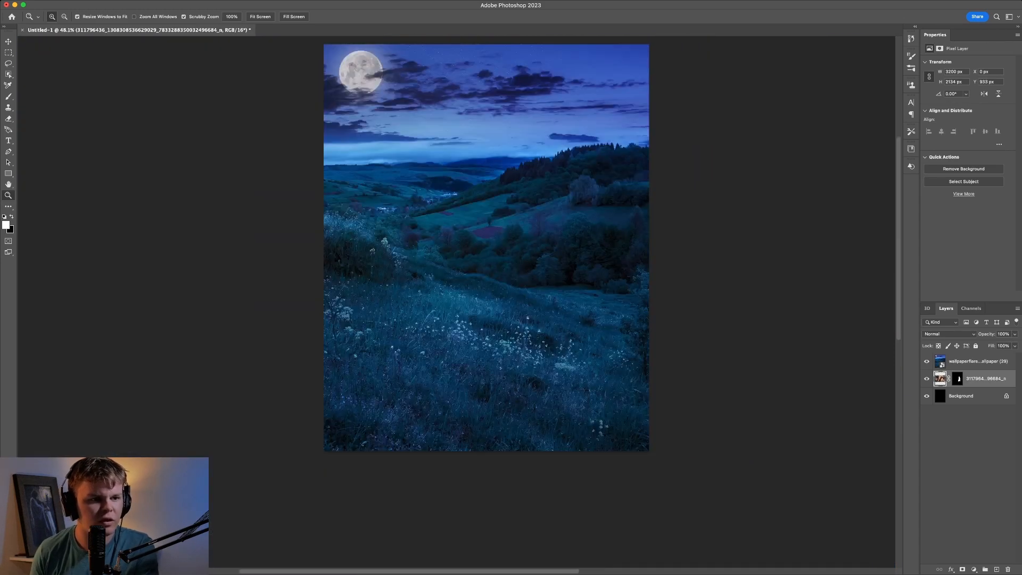
pyautogui.moveTo(984, 379); pyautogui.dragTo(984, 355)
pyautogui.moveTo(985, 355); pyautogui.dragTo(985, 354)
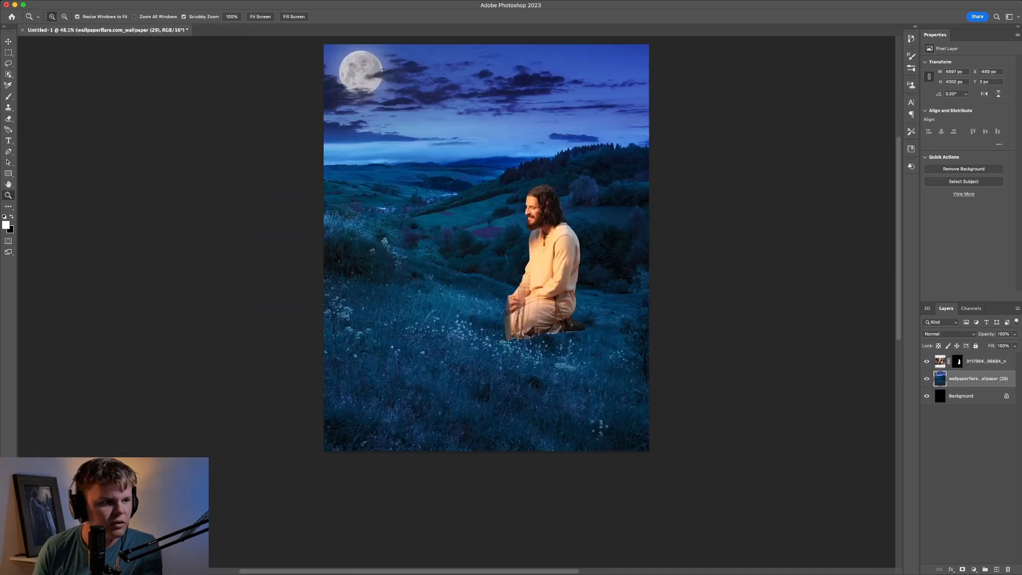
# Step: Apply the layer mask permanently to the robed man's layer
pyautogui.moveTo(548, 320)
pyautogui.mouseDown()
pyautogui.moveTo(609, 320)
pyautogui.moveTo(508, 320)
pyautogui.moveTo(553, 320)
pyautogui.mouseUp()
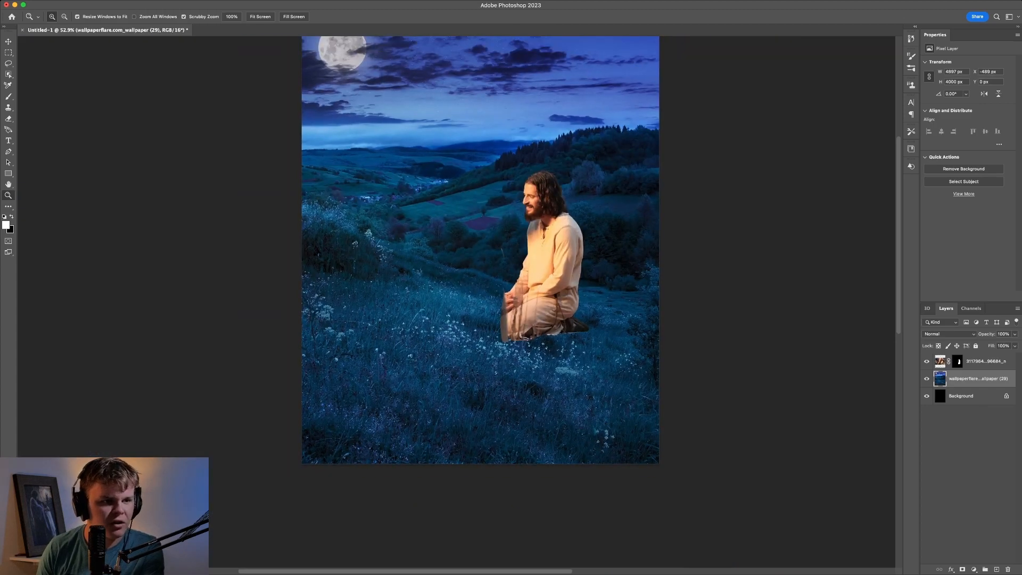
pyautogui.moveTo(526, 226); pyautogui.dragTo(560, 227)
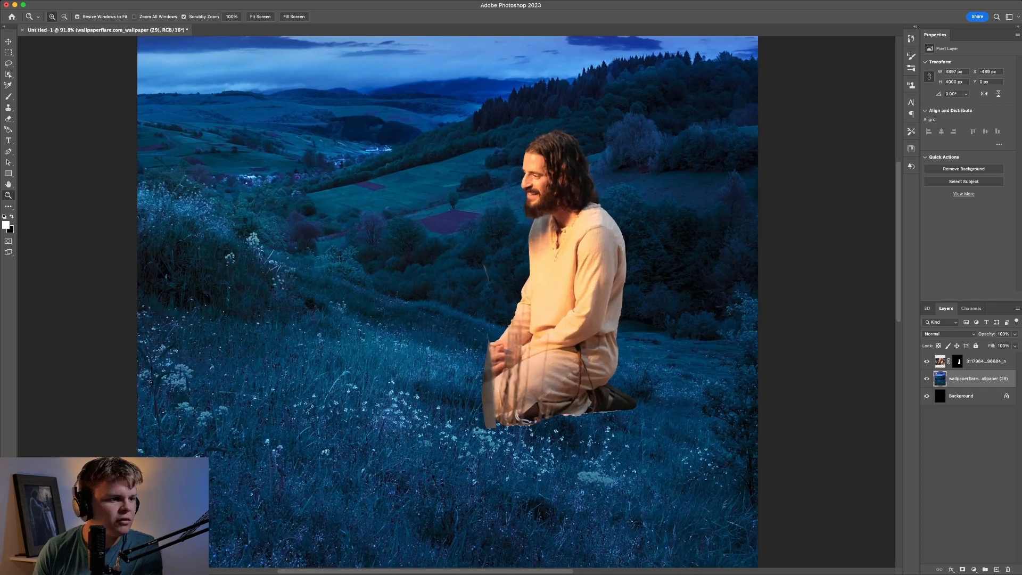
pyautogui.click(984, 361)
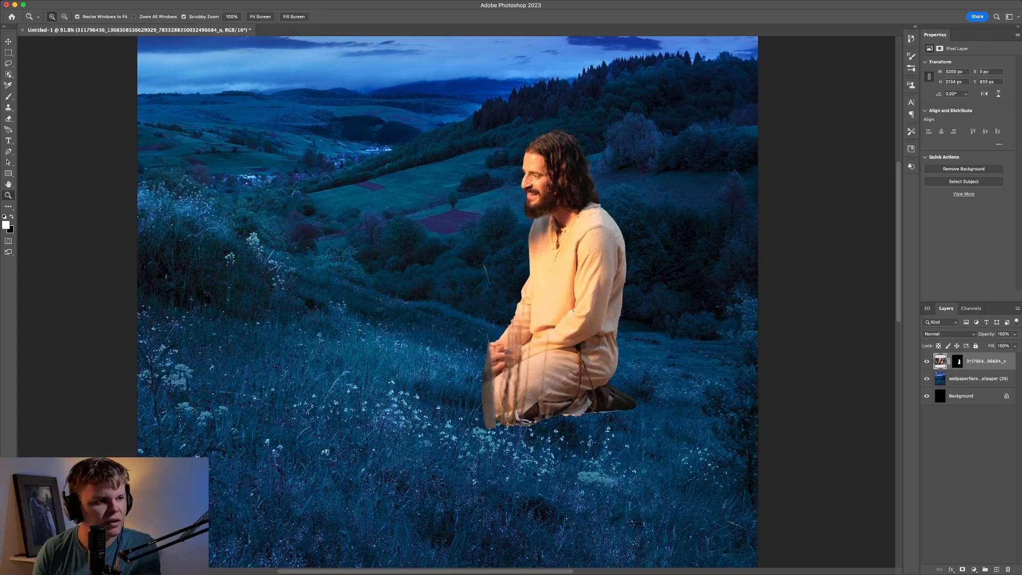
pyautogui.click(975, 384)
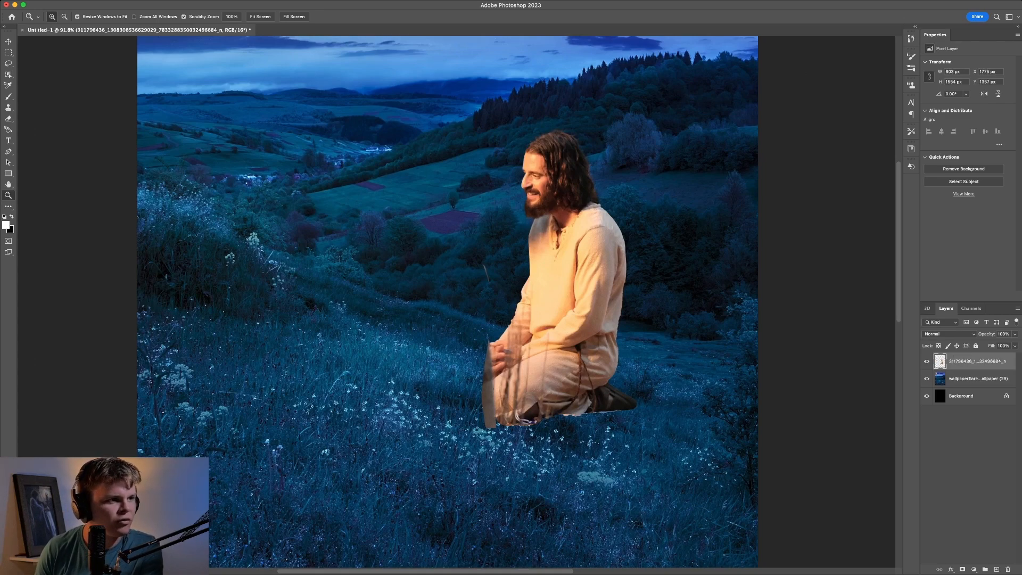
# Step: Scale the robed man proportionally to about 78%, move him down onto the grassy slope, and commit the transform
pyautogui.press('super+t')
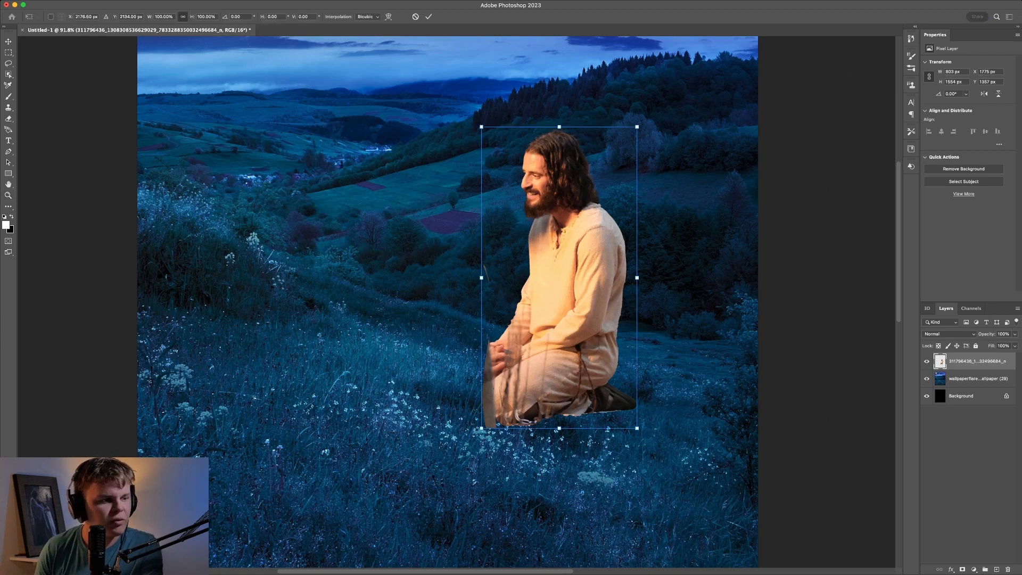
pyautogui.moveTo(559, 127); pyautogui.dragTo(558, 193)
pyautogui.moveTo(564, 320); pyautogui.dragTo(490, 385)
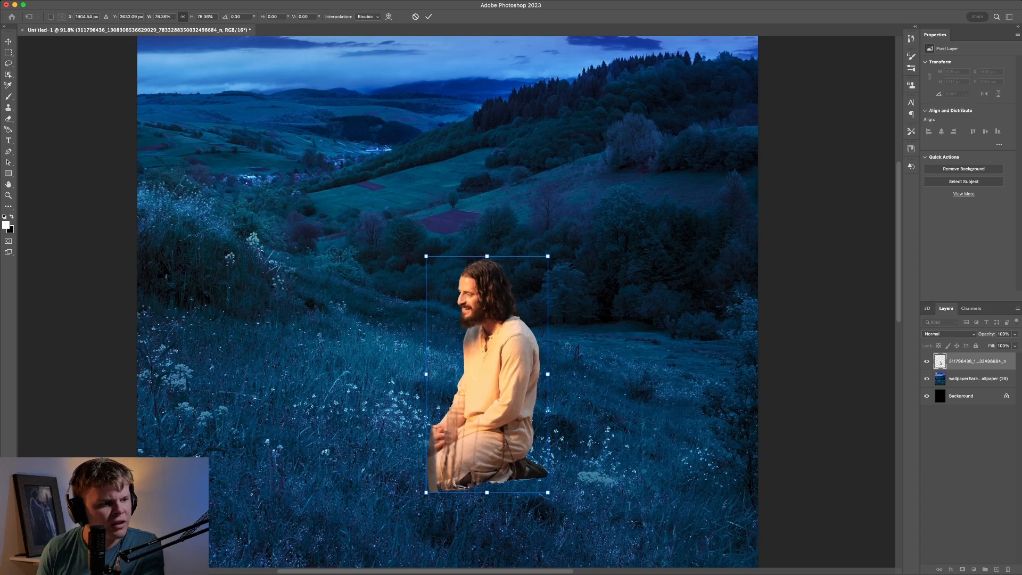
pyautogui.click(428, 16)
# Step: Reposition the robed man slightly right and down on the meadow with Free Transform and commit it
pyautogui.press('z')
pyautogui.moveTo(469, 456)
pyautogui.mouseDown()
pyautogui.moveTo(543, 457)
pyautogui.moveTo(415, 457)
pyautogui.moveTo(474, 456)
pyautogui.mouseUp()
pyautogui.scroll(-4, 474, 457)
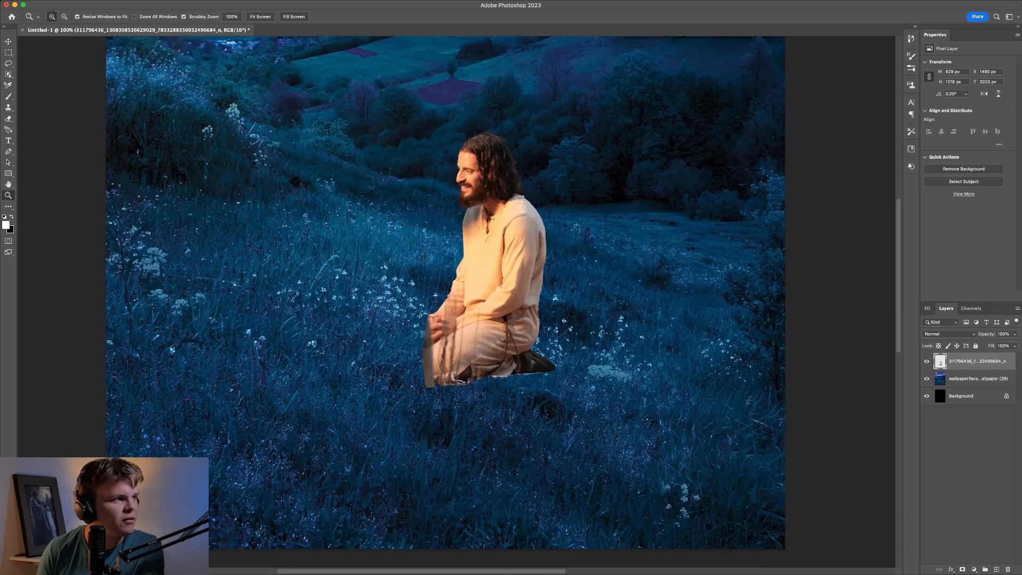
pyautogui.hotkey('ctrl', 't')
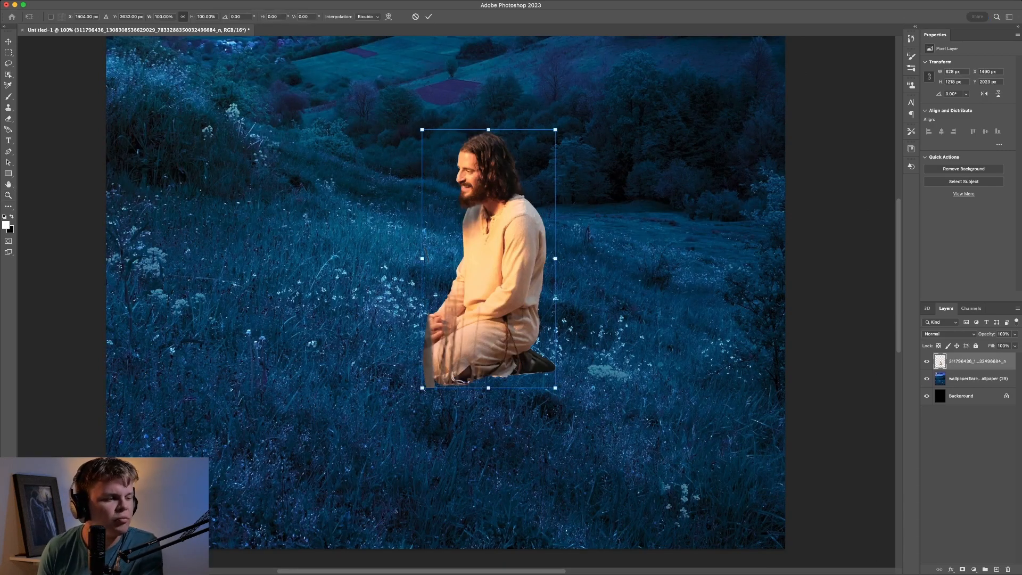
pyautogui.moveTo(489, 261); pyautogui.dragTo(543, 278)
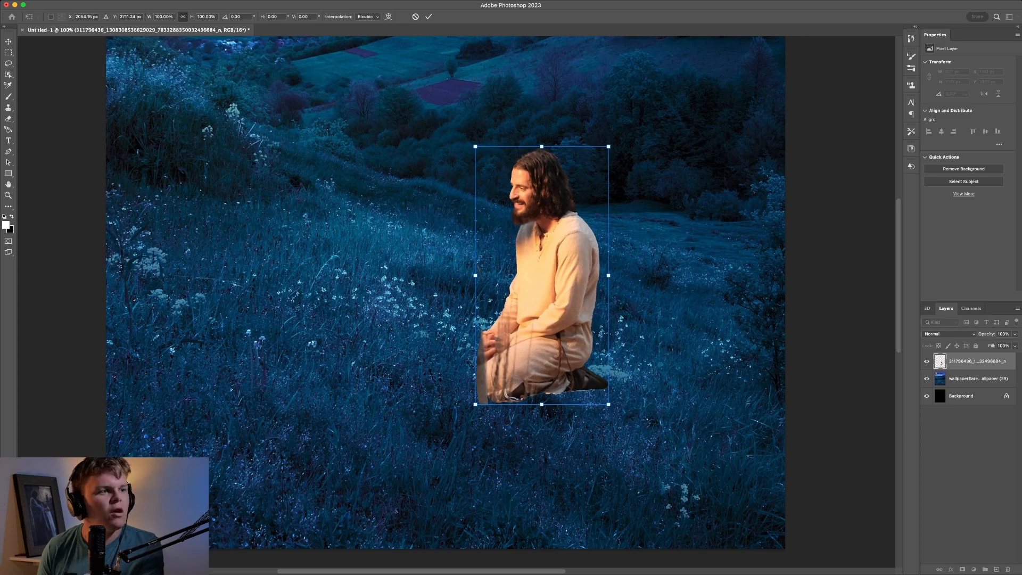
pyautogui.press('Return')
# Step: Erase the cut-off bottom of the robe, the knees and the feet with the grass-shaped eraser brush so grass overlaps them
pyautogui.press('z')
pyautogui.moveTo(545, 389); pyautogui.dragTo(591, 389)
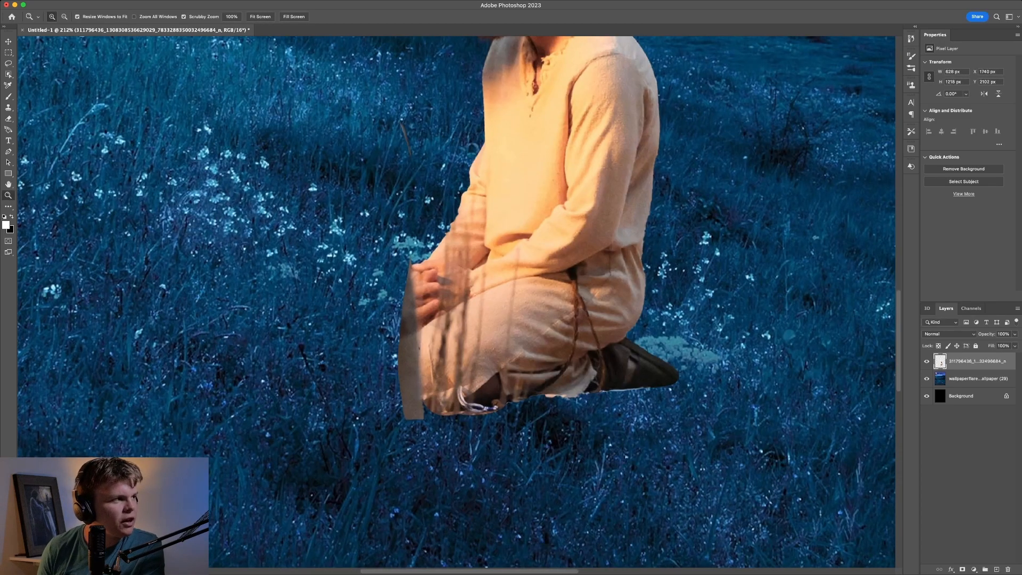
pyautogui.press('e')
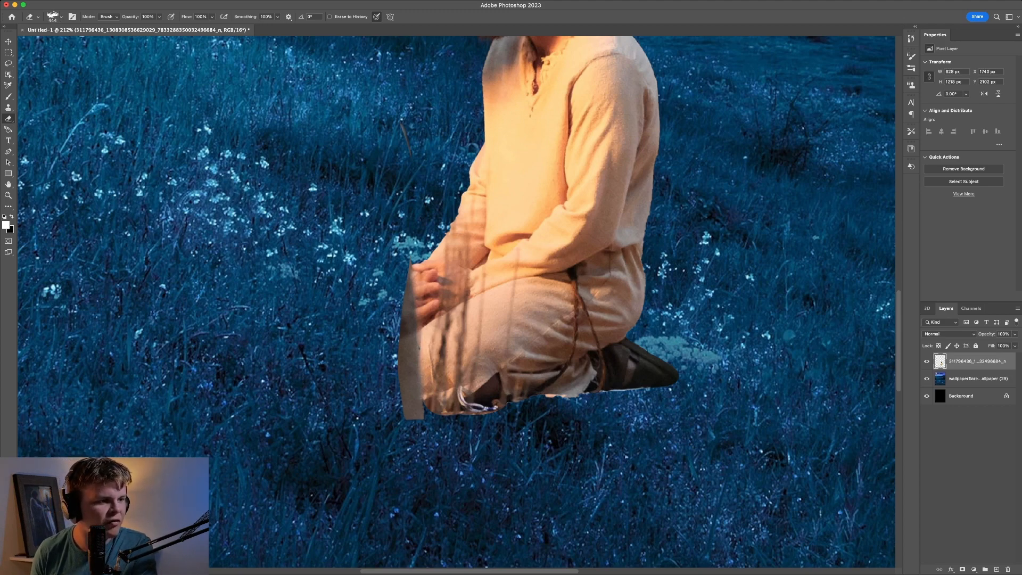
pyautogui.click(472, 408)
pyautogui.click(612, 415)
pyautogui.click(619, 379)
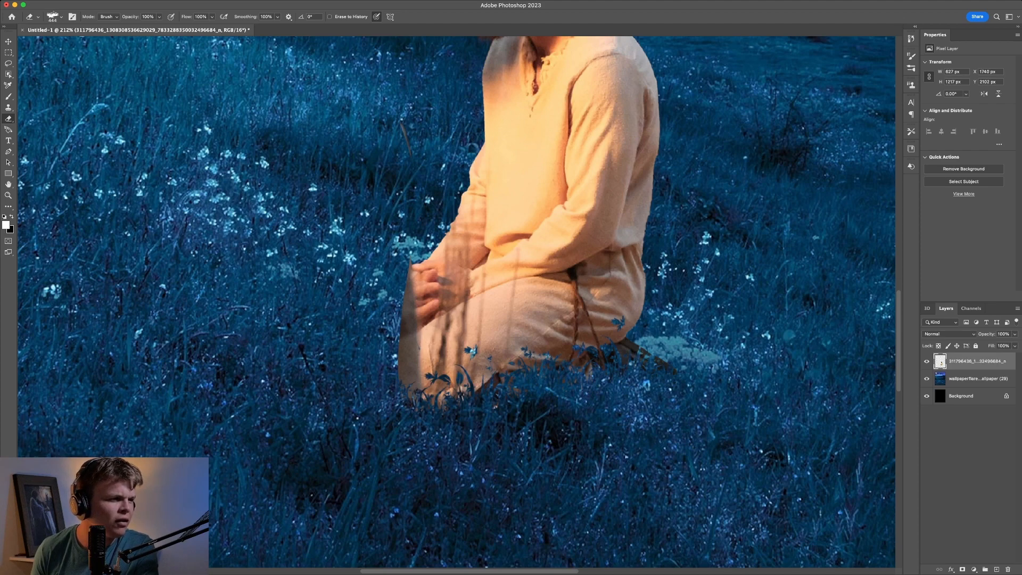
pyautogui.click(450, 368)
pyautogui.click(449, 402)
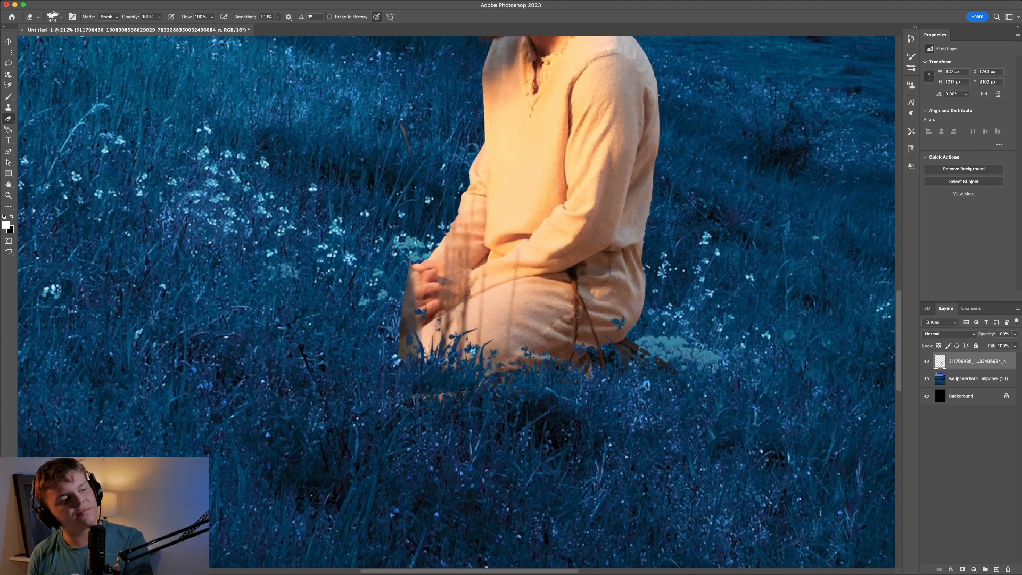
pyautogui.click(445, 366)
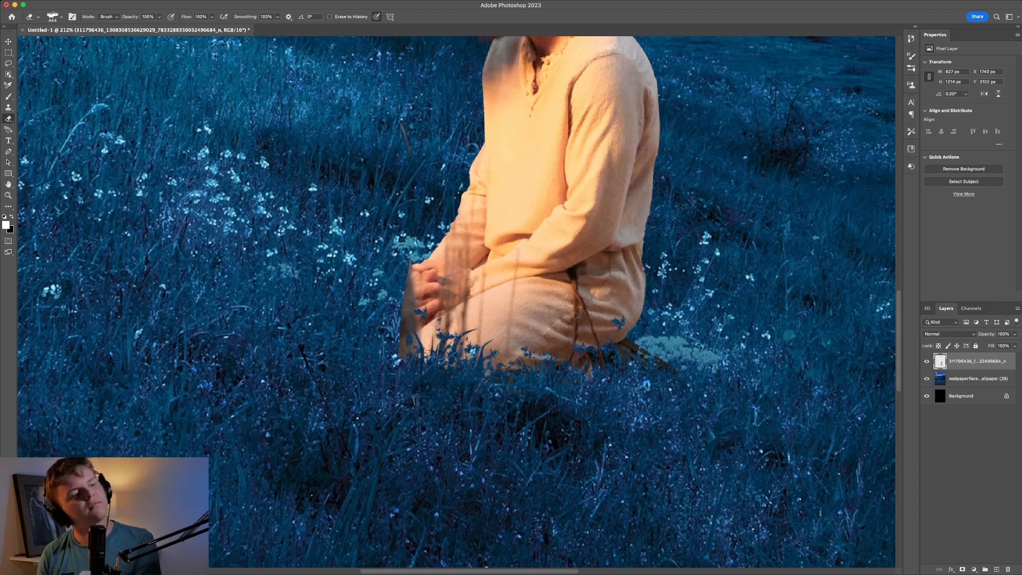
pyautogui.click(628, 328)
# Step: Switch to another grass eraser tip and erase the grey edge beside the man's hands and the lower edge of his robe
pyautogui.scroll(3, 462, 322)
pyautogui.press('.')
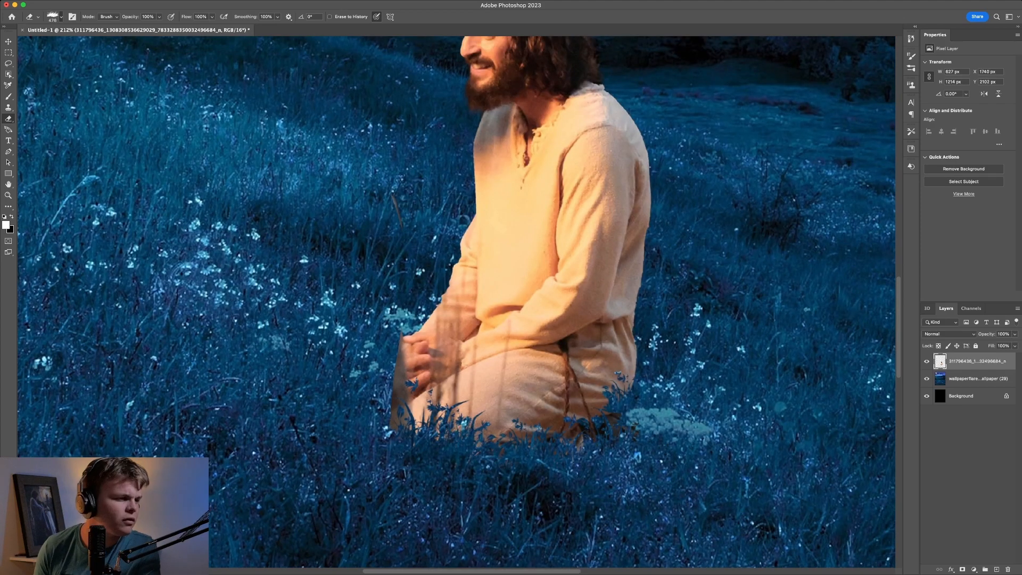
pyautogui.click(462, 394)
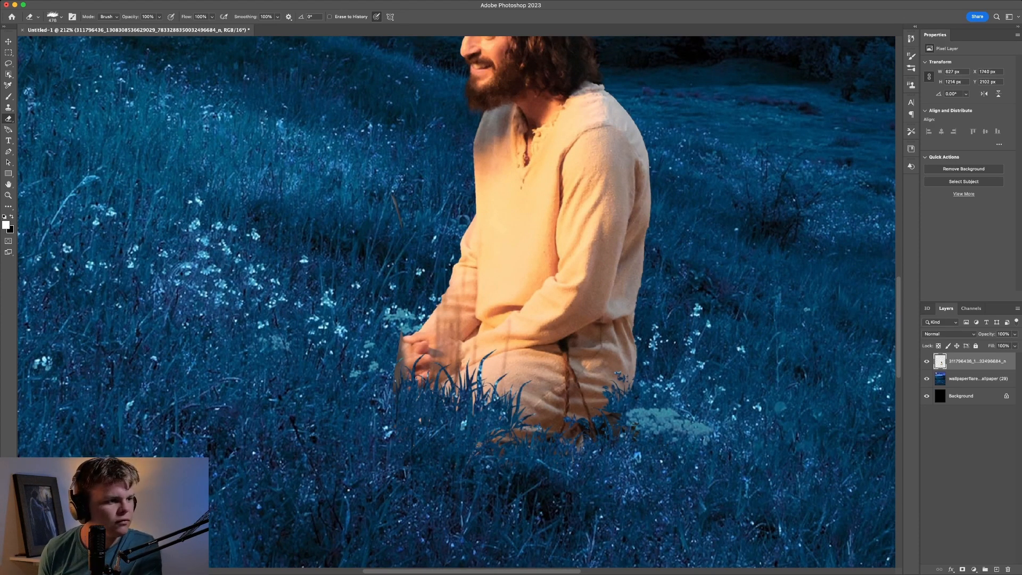
pyautogui.press('super+z')
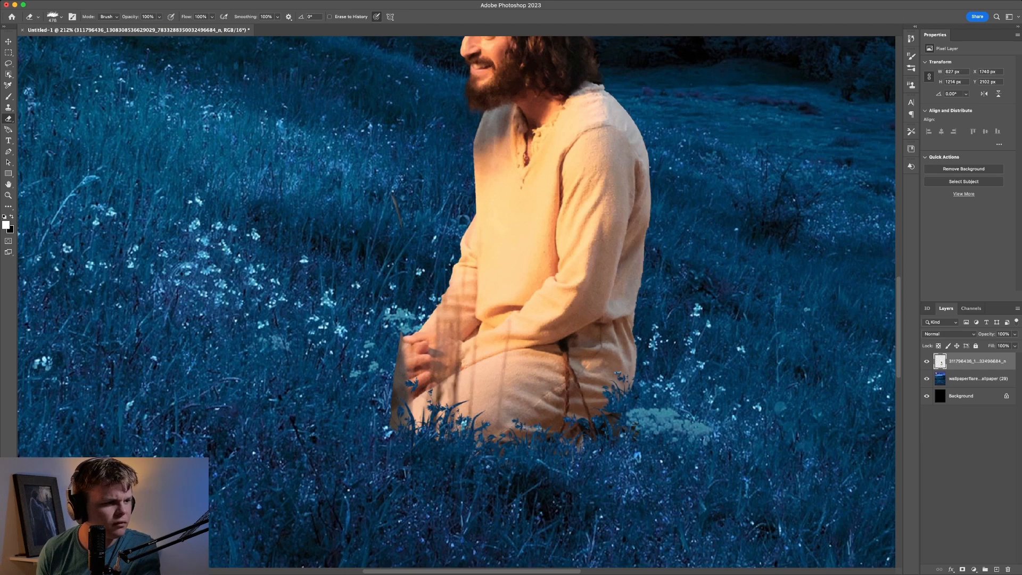
pyautogui.click(332, 354)
pyautogui.click(330, 391)
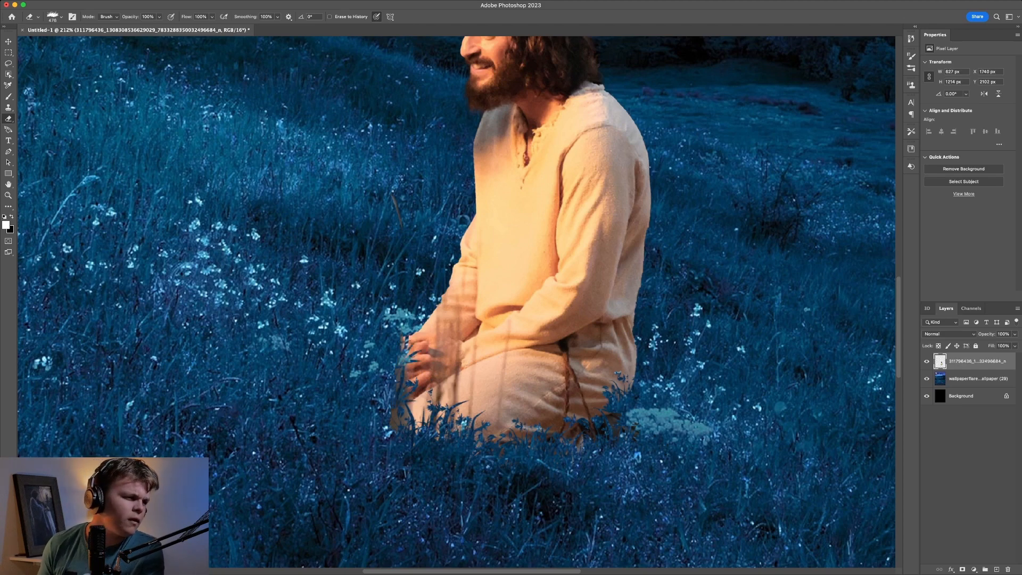
pyautogui.click(367, 418)
pyautogui.click(436, 431)
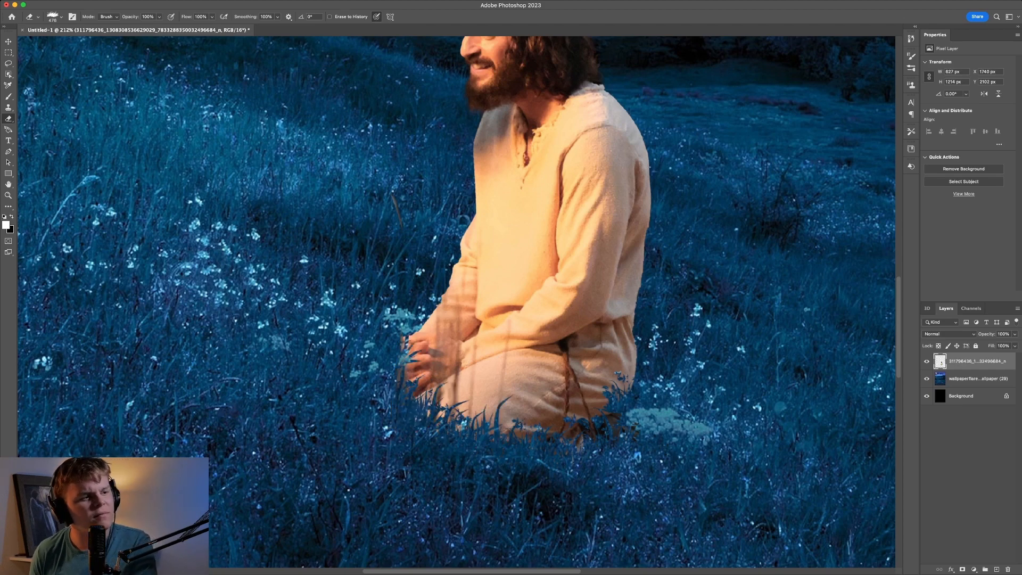
pyautogui.click(532, 442)
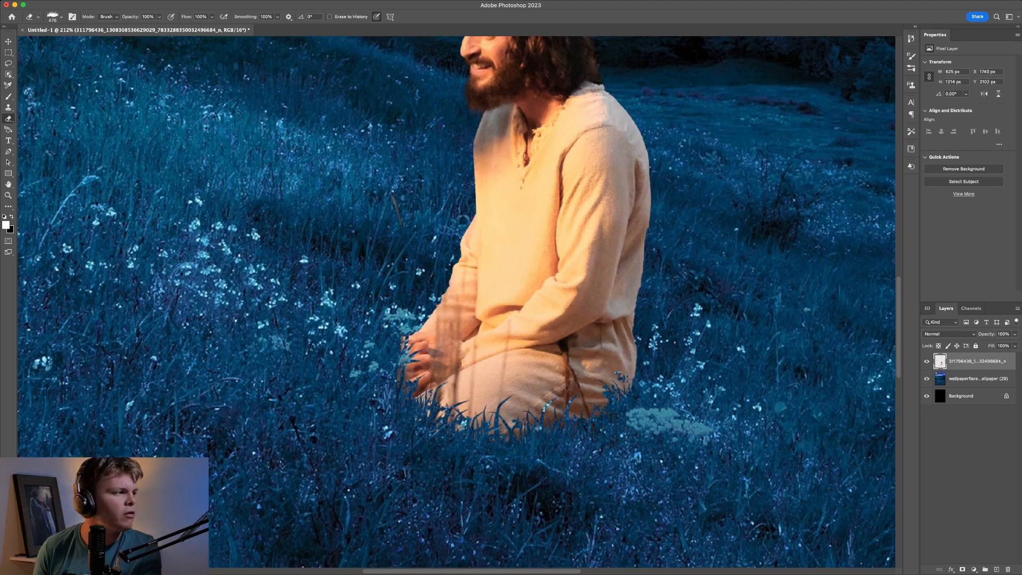
# Step: Paste the copied flaming torch cutout as a new layer above the robed man
pyautogui.scroll(2, 458, 302)
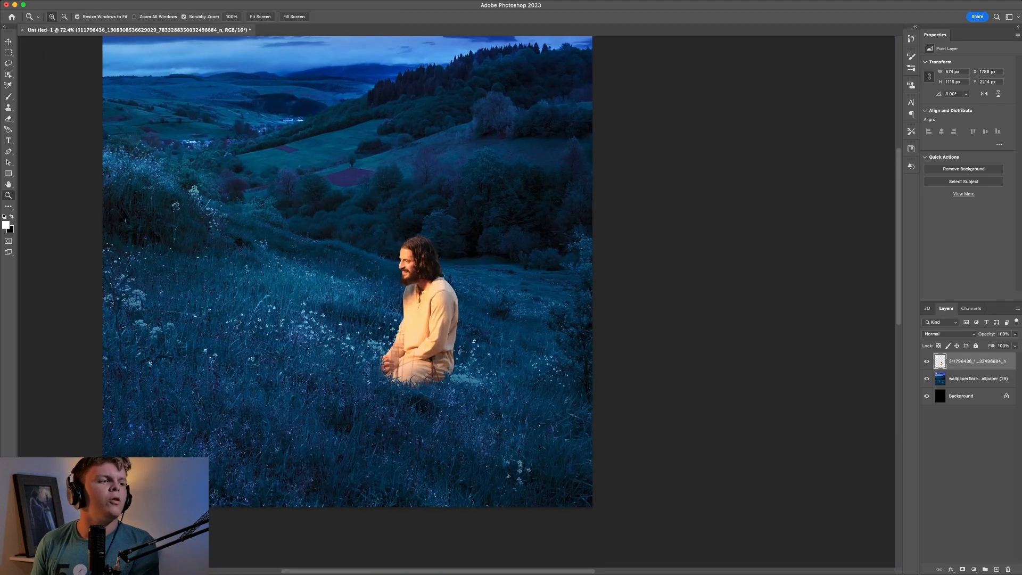
pyautogui.moveTo(386, 388); pyautogui.dragTo(358, 388)
pyautogui.hscroll(-5, 386, 387)
pyautogui.scroll(3, 485, 302)
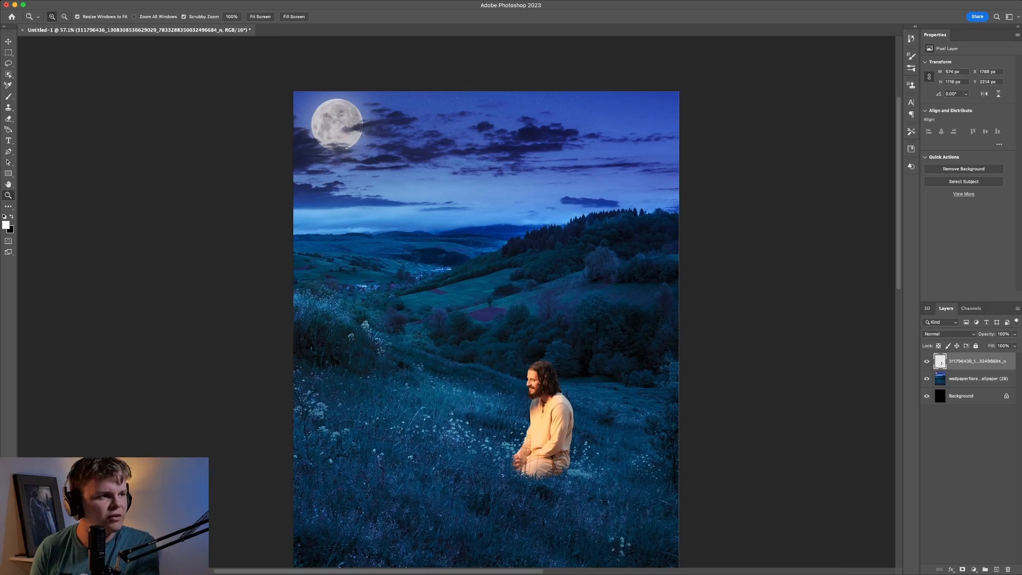
pyautogui.moveTo(351, 120); pyautogui.dragTo(318, 120)
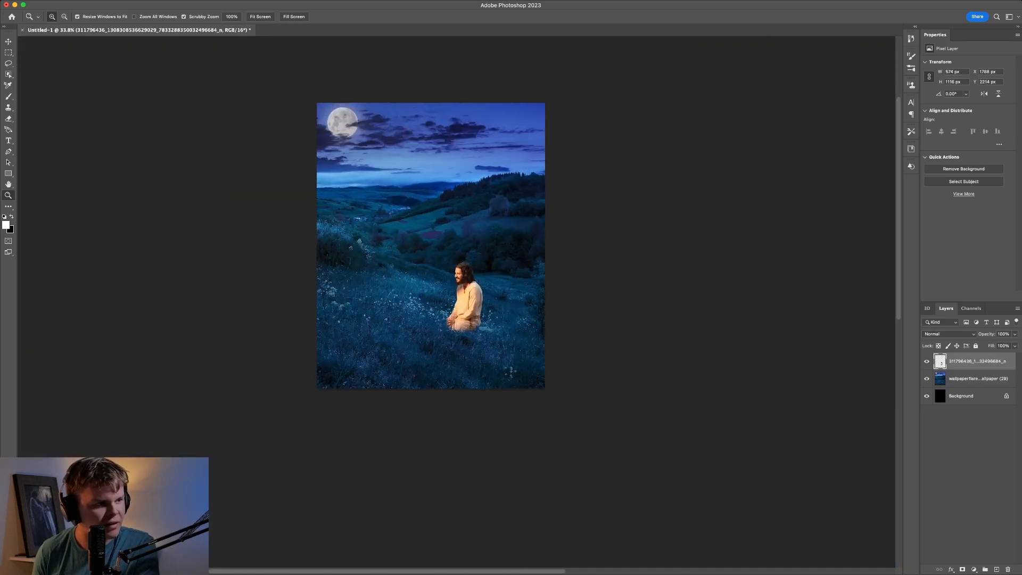
pyautogui.moveTo(474, 315)
pyautogui.mouseDown()
pyautogui.moveTo(597, 315)
pyautogui.moveTo(464, 315)
pyautogui.moveTo(489, 315)
pyautogui.mouseUp()
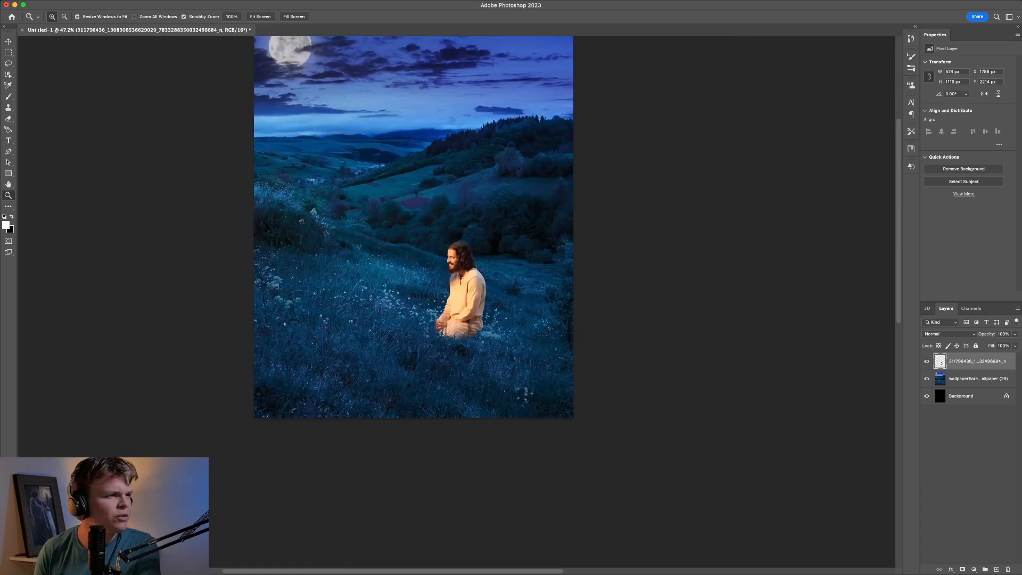
pyautogui.press('super+Tab')
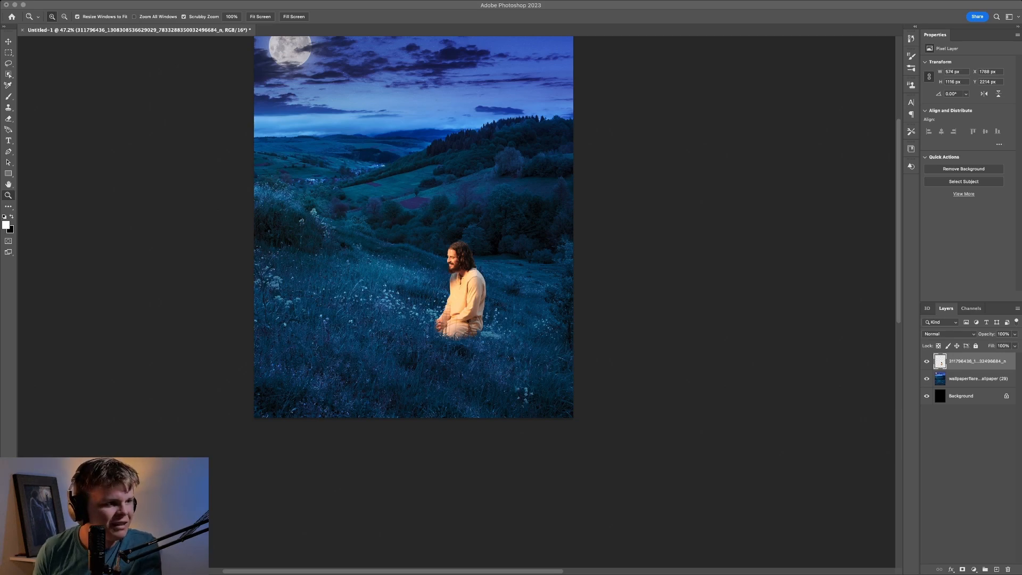
pyautogui.press('super+v')
# Step: Rotate the torch counterclockwise until it lies nearly flat, place it on the grass just below the man's knees, and commit the transform
pyautogui.moveTo(421, 223); pyautogui.dragTo(468, 223)
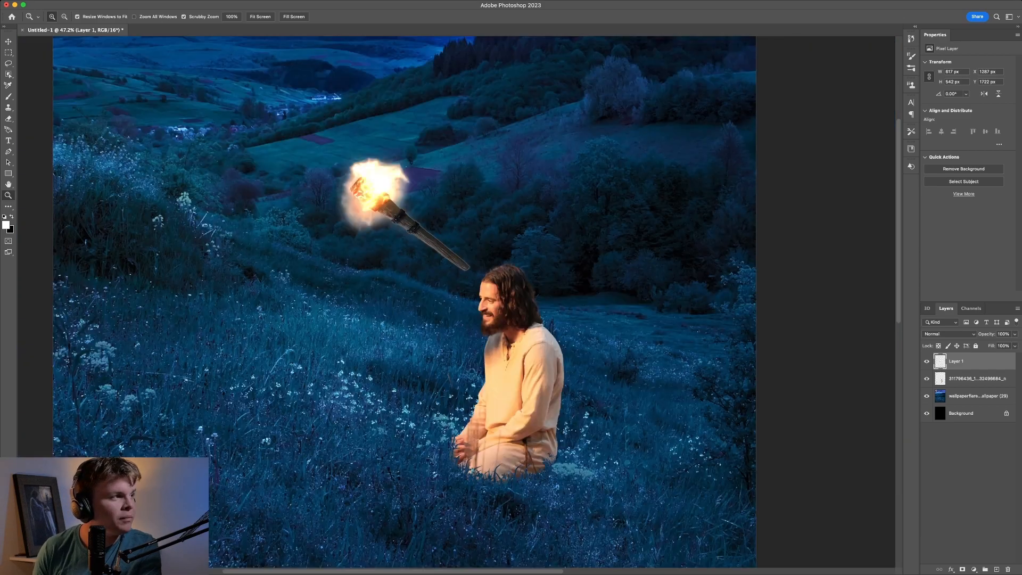
pyautogui.scroll(-5, 472, 262)
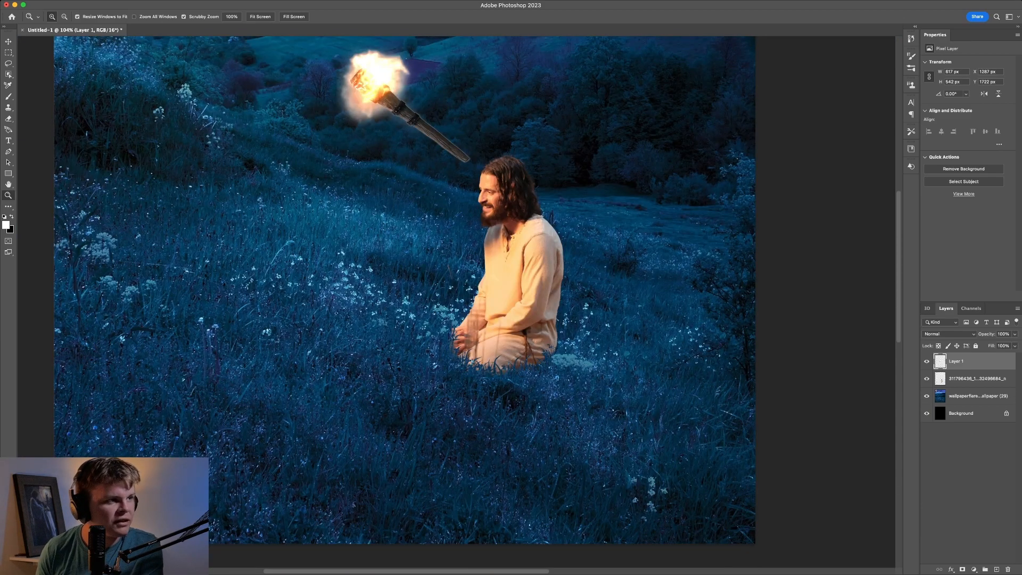
pyautogui.scroll(4, 405, 292)
pyautogui.press('super+t')
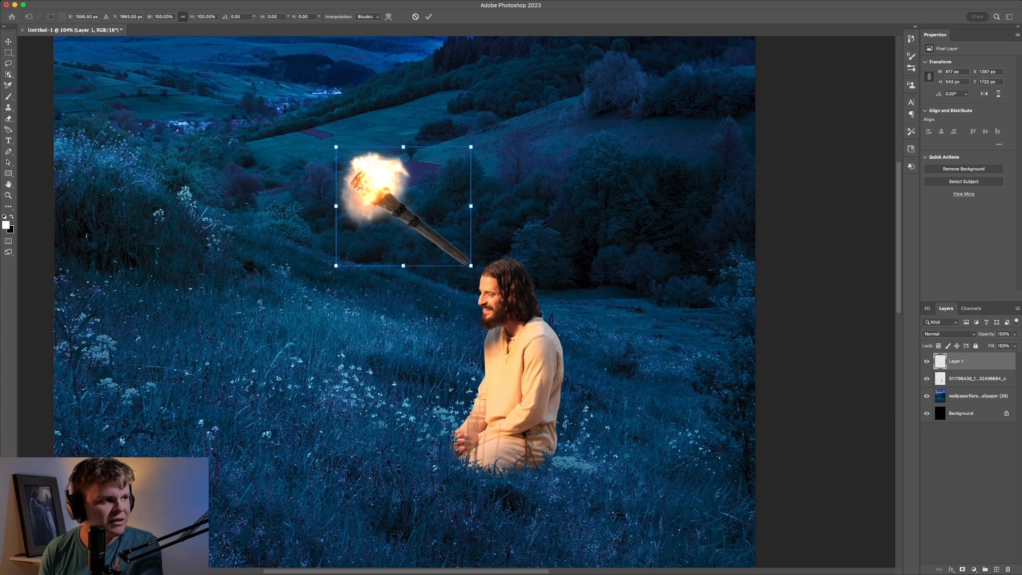
pyautogui.moveTo(480, 274); pyautogui.dragTo(502, 235)
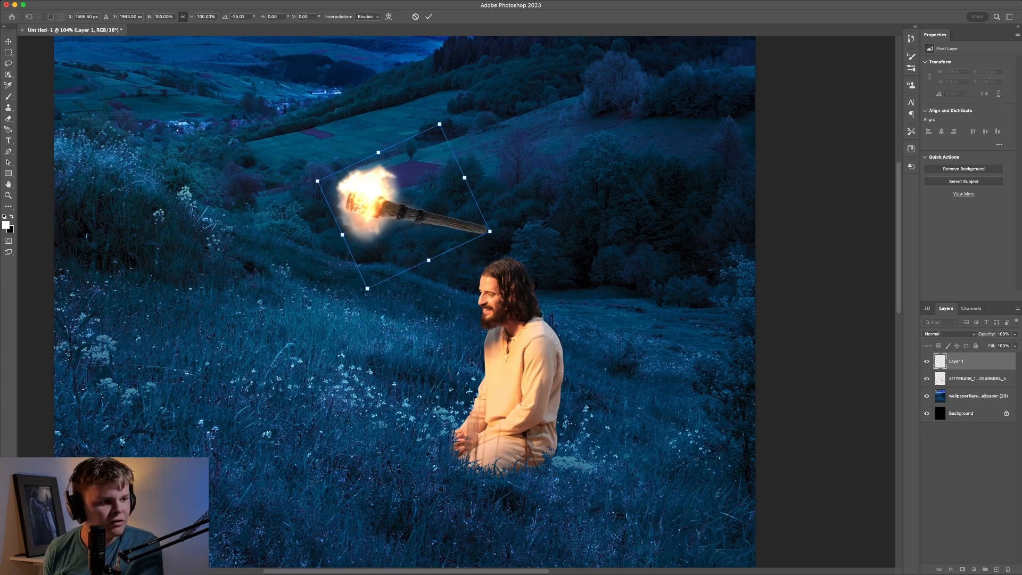
pyautogui.moveTo(415, 213); pyautogui.dragTo(537, 505)
pyautogui.hscroll(3, 536, 504)
pyautogui.scroll(-3, 537, 505)
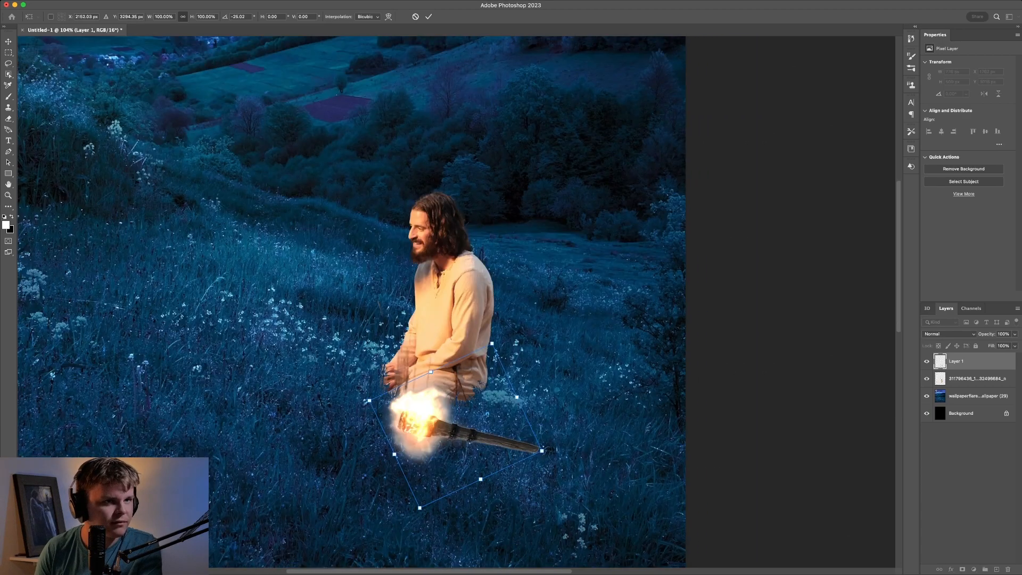
pyautogui.moveTo(550, 450); pyautogui.dragTo(577, 430)
pyautogui.moveTo(497, 432); pyautogui.dragTo(468, 446)
pyautogui.press('Return')
# Step: Add a Color Balance adjustment clipped to the robed man's layer, with midtones at Cyan–Red -29 and Yellow–Blue +43
pyautogui.press('z')
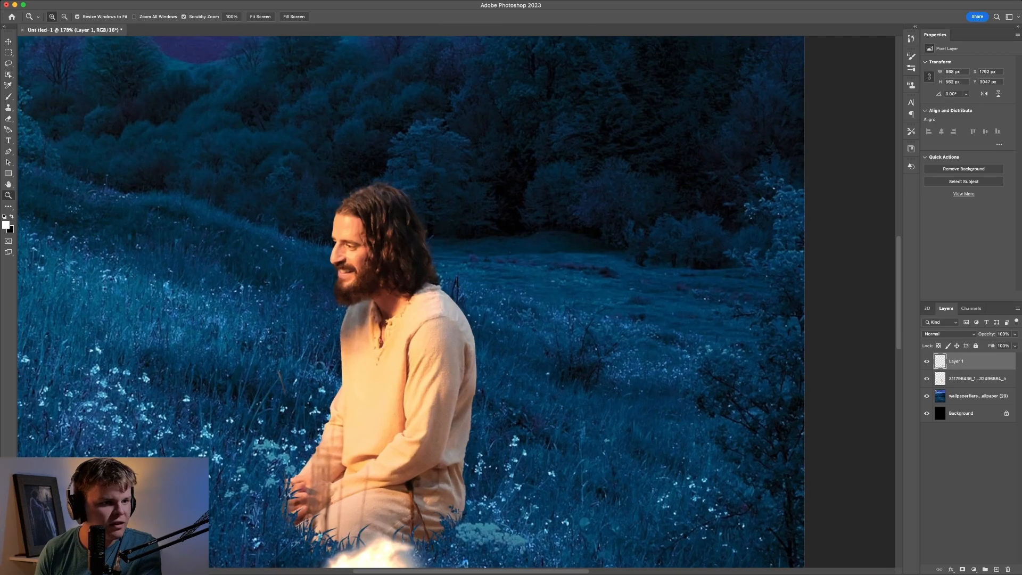
pyautogui.click(977, 378)
pyautogui.moveTo(557, 323)
pyautogui.mouseDown()
pyautogui.moveTo(497, 323)
pyautogui.moveTo(563, 323)
pyautogui.mouseUp()
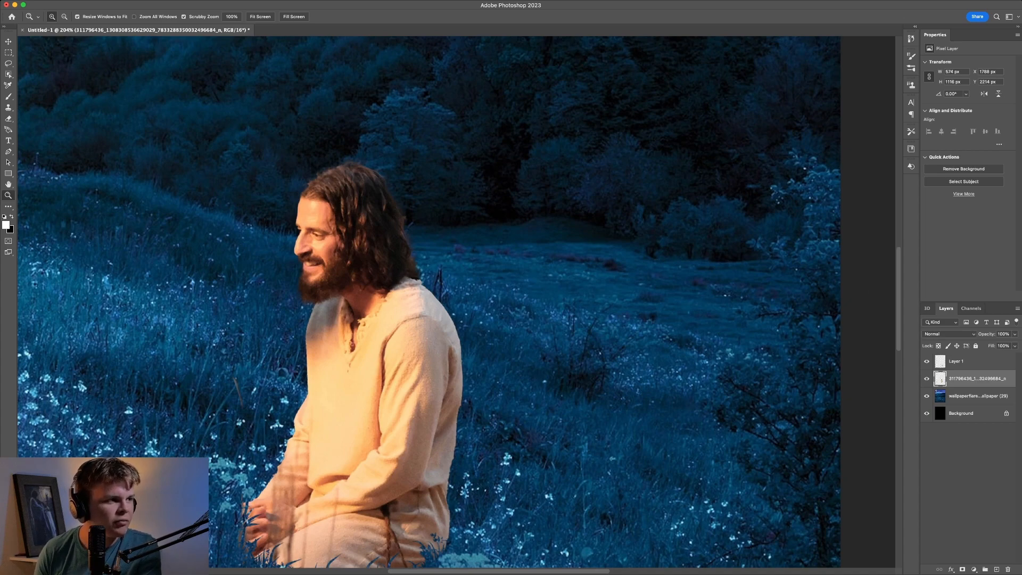
pyautogui.press('super+shift+a')
pyautogui.press('Return')
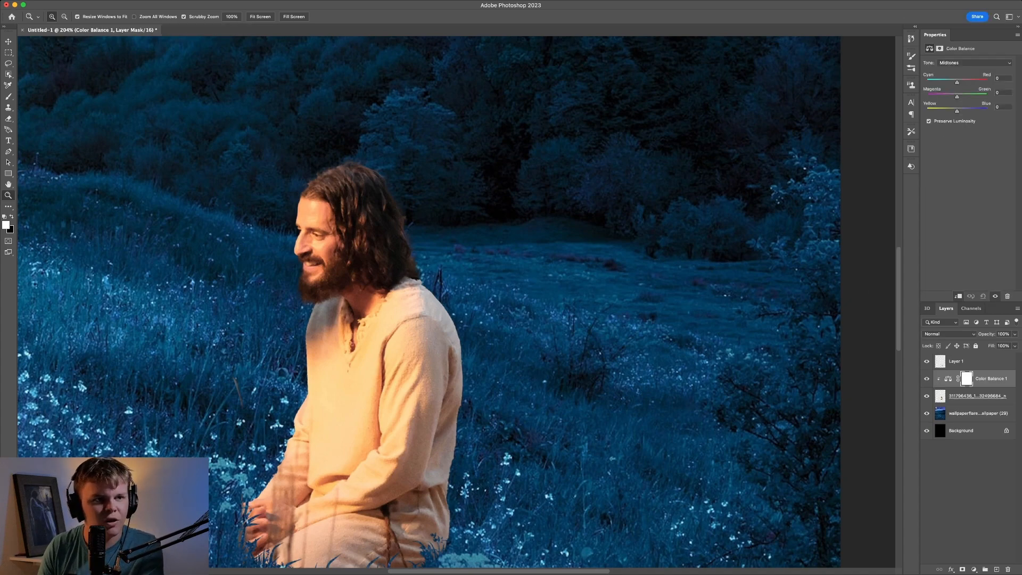
pyautogui.moveTo(957, 111); pyautogui.dragTo(970, 110)
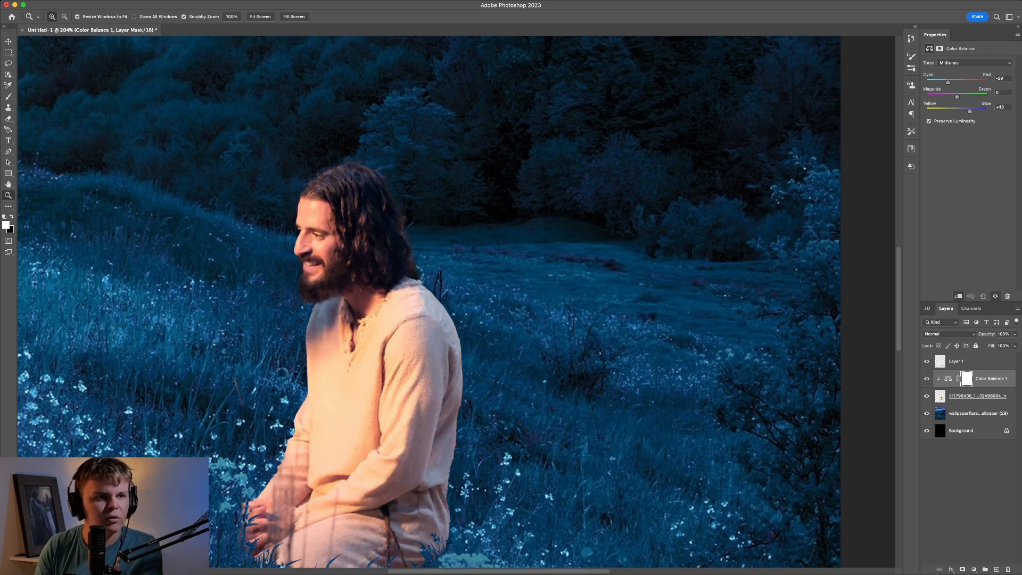
# Step: Set the Color Balance highlights to about Cyan–Red -26, Yellow–Blue +23, and the shadows to Cyan–Red -18, Yellow–Blue +12
pyautogui.click(974, 62)
pyautogui.click(958, 73)
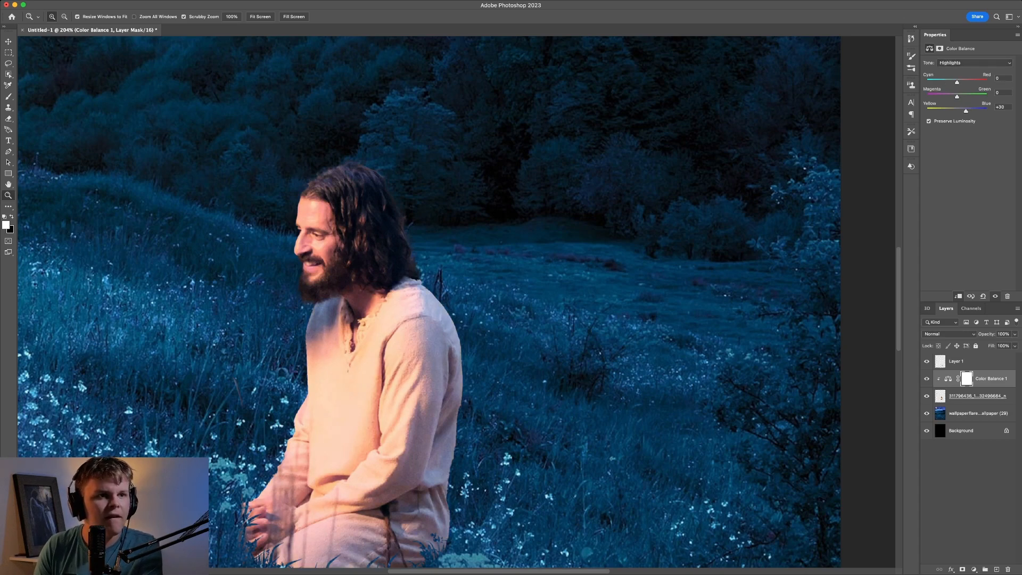
pyautogui.moveTo(957, 82); pyautogui.dragTo(947, 82)
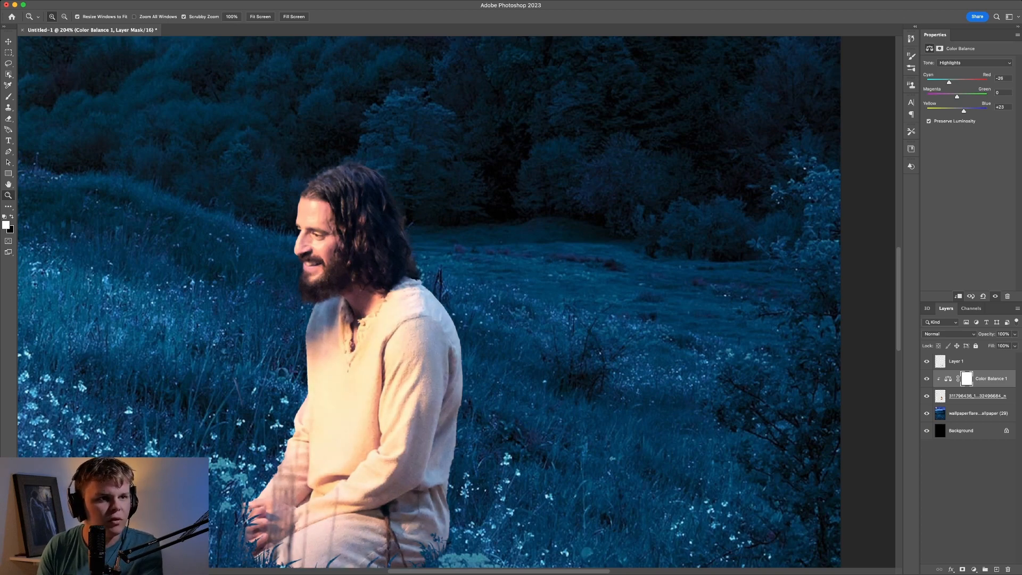
pyautogui.moveTo(949, 82); pyautogui.dragTo(947, 82)
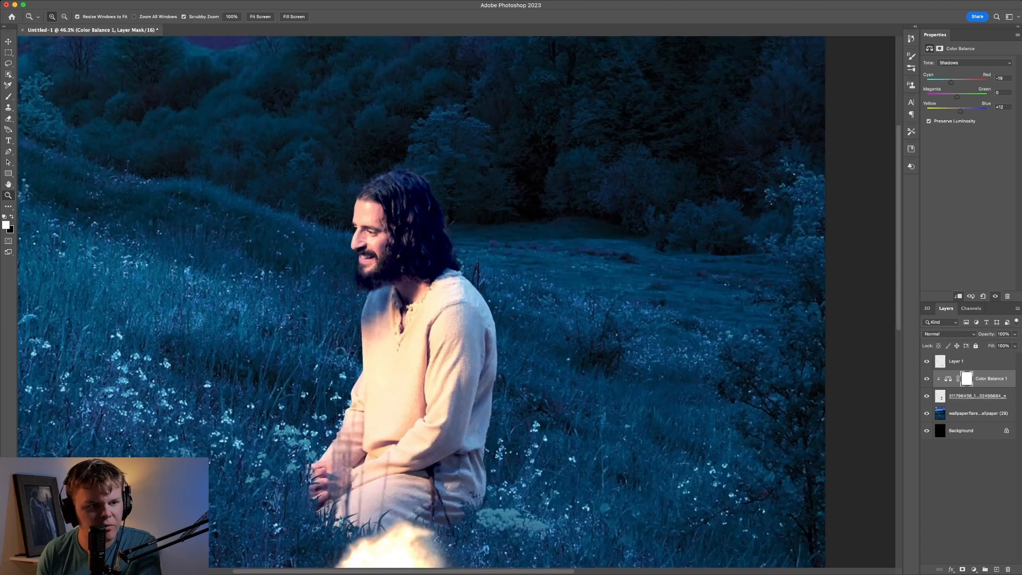
# Step: Add an Exposure adjustment clipped to the robed man's layer, set exposure to -3.66, and invert its mask to black for painting
pyautogui.moveTo(406, 264); pyautogui.dragTo(425, 265)
pyautogui.click(977, 396)
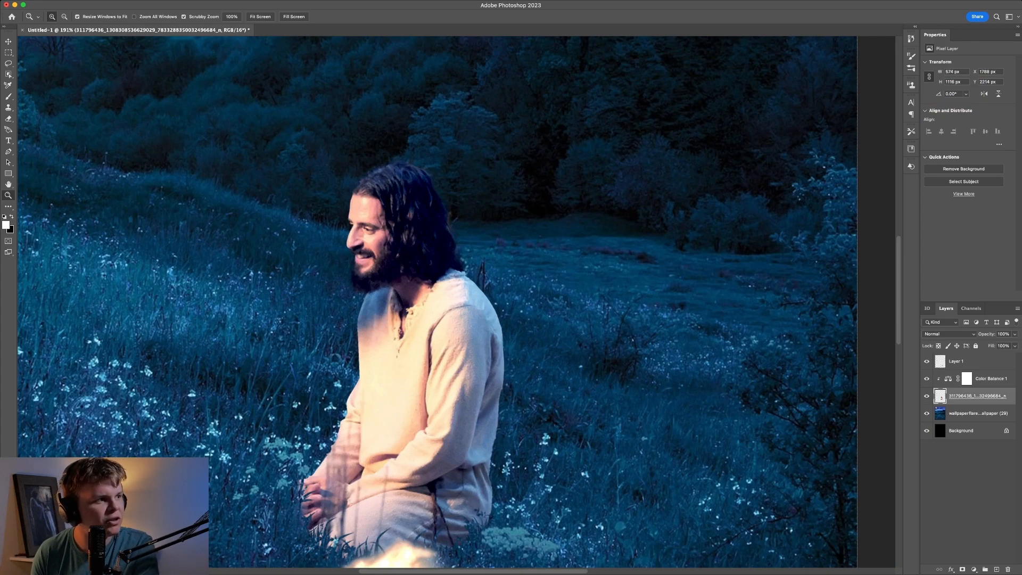
pyautogui.press('super+shift+a')
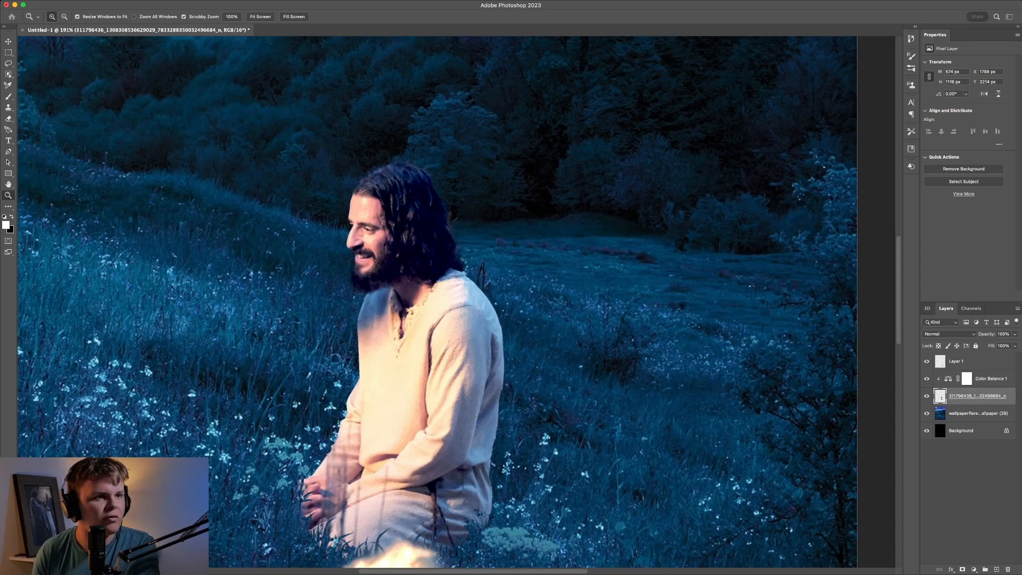
pyautogui.press('Return')
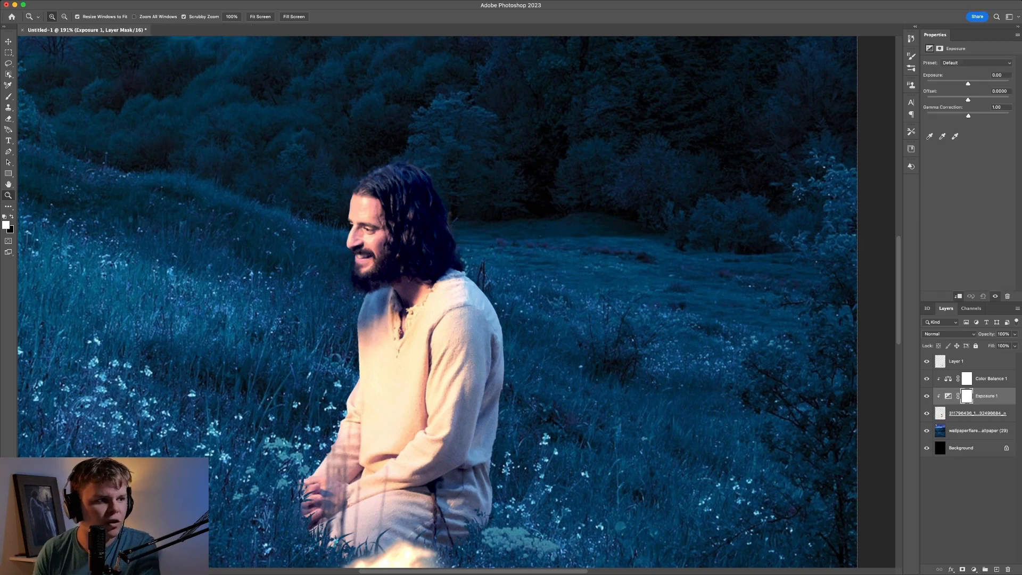
pyautogui.moveTo(967, 84); pyautogui.dragTo(945, 84)
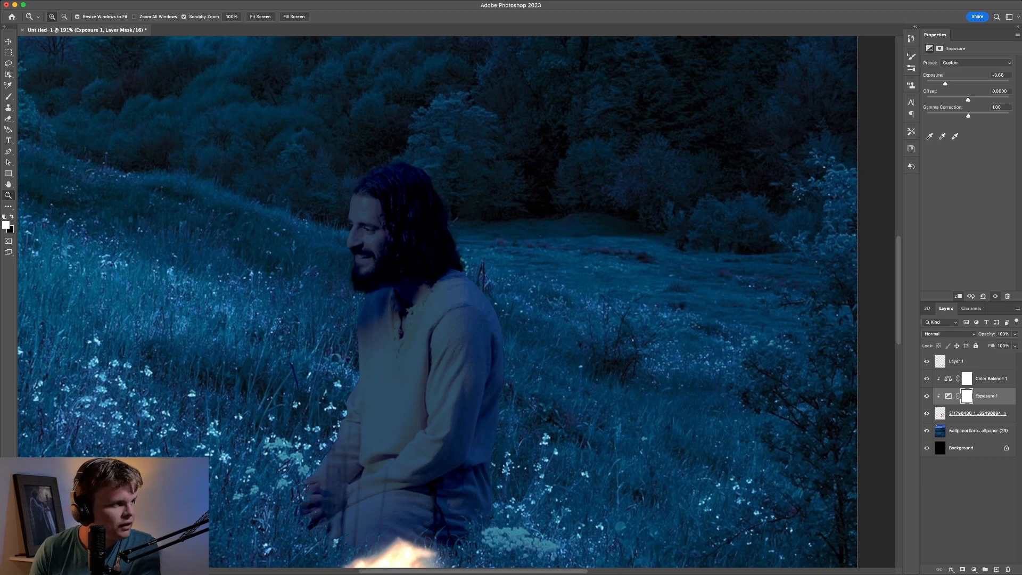
pyautogui.press('super+i')
pyautogui.press('b')
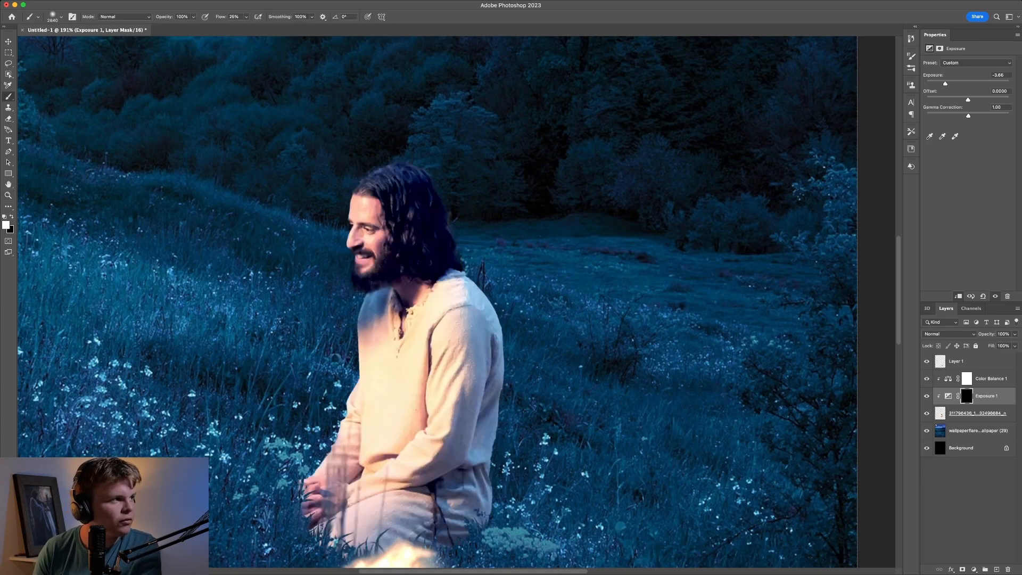
# Step: Try darkening the man's back, sleeve, lap and chest by painting white on the Exposure mask with a large soft brush at 25% flow
pyautogui.moveTo(585, 298); pyautogui.dragTo(372, 298)
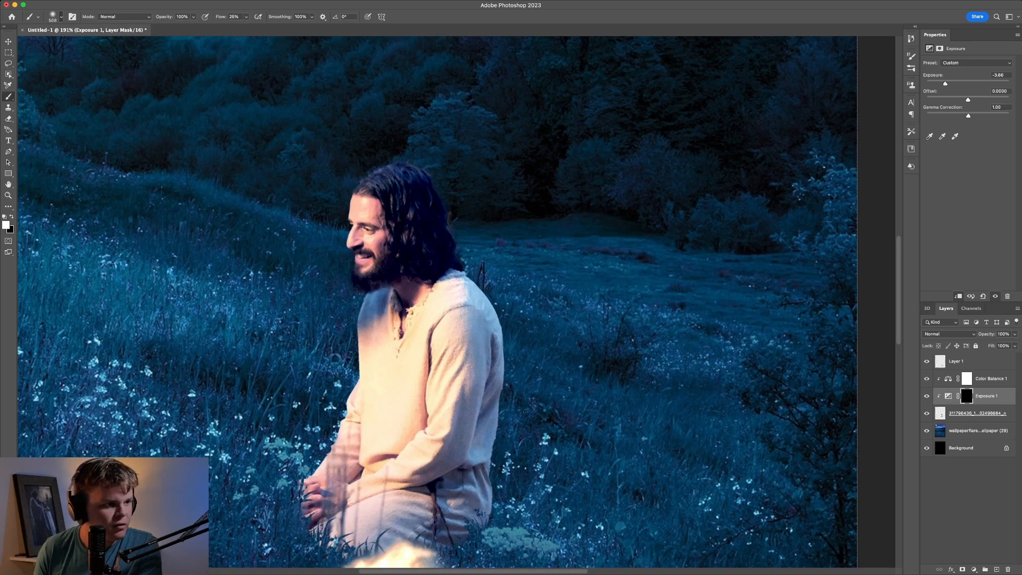
pyautogui.moveTo(519, 298)
pyautogui.mouseDown()
pyautogui.moveTo(506, 442)
pyautogui.moveTo(511, 335)
pyautogui.mouseUp()
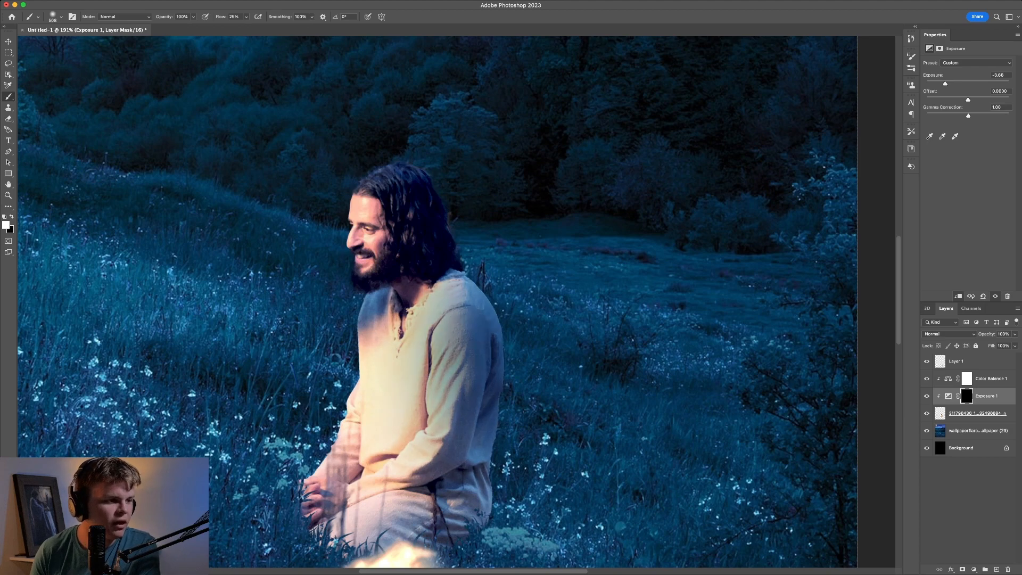
pyautogui.moveTo(506, 394); pyautogui.dragTo(490, 469)
pyautogui.scroll(-4, 495, 425)
pyautogui.moveTo(501, 340)
pyautogui.mouseDown()
pyautogui.moveTo(484, 393)
pyautogui.moveTo(457, 421)
pyautogui.mouseUp()
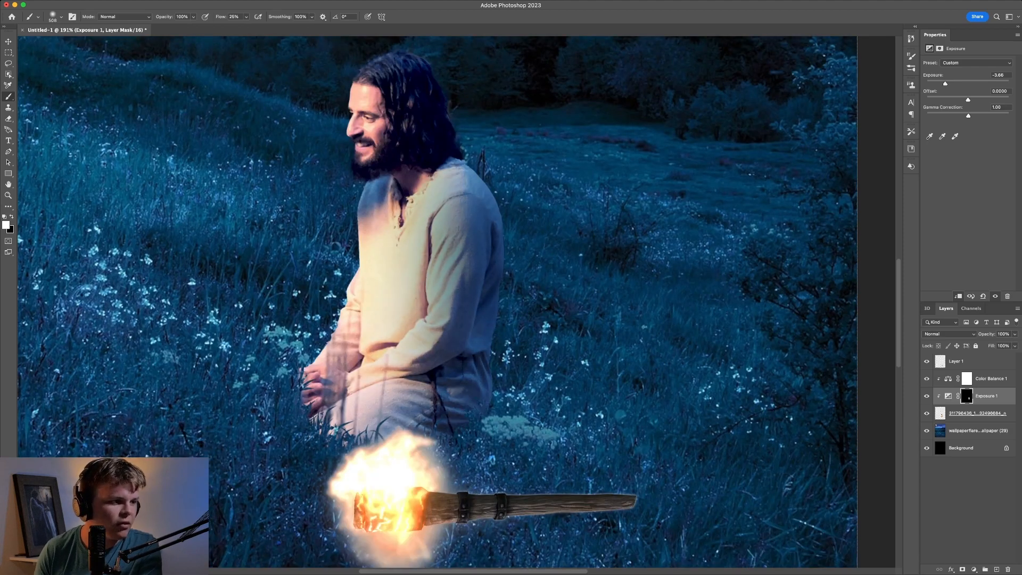
pyautogui.moveTo(469, 298)
pyautogui.mouseDown()
pyautogui.moveTo(393, 410)
pyautogui.moveTo(351, 421)
pyautogui.moveTo(393, 362)
pyautogui.mouseUp()
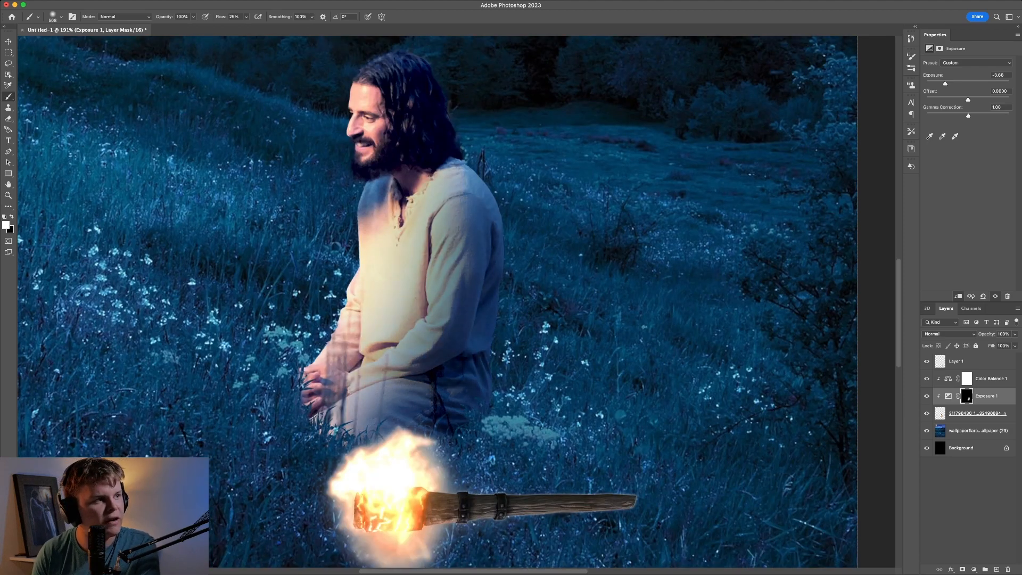
pyautogui.scroll(3, 442, 298)
pyautogui.moveTo(458, 256)
pyautogui.mouseDown()
pyautogui.moveTo(426, 298)
pyautogui.moveTo(434, 351)
pyautogui.mouseUp()
pyautogui.scroll(-6, 436, 302)
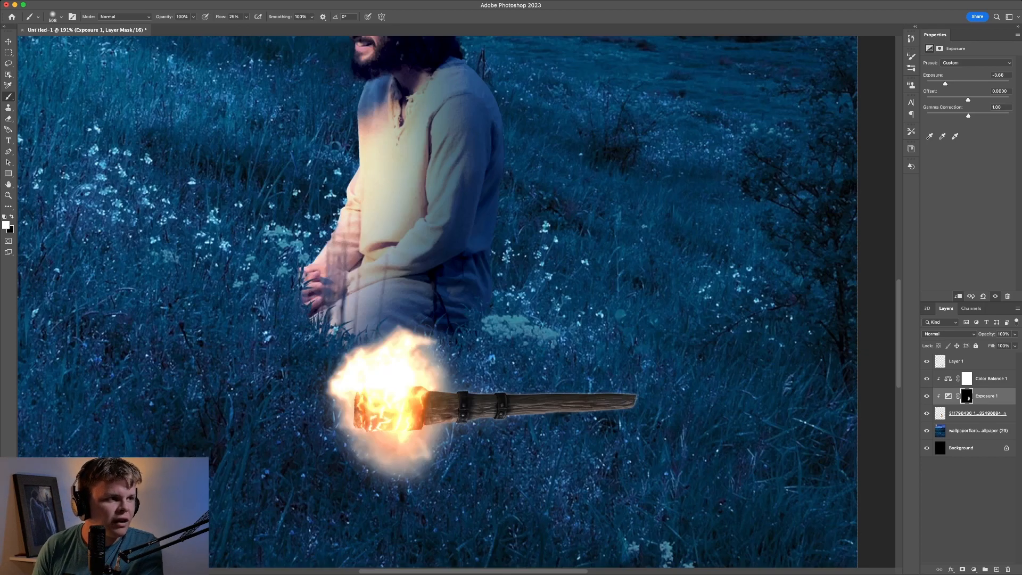
pyautogui.moveTo(410, 144)
pyautogui.mouseDown()
pyautogui.moveTo(388, 229)
pyautogui.moveTo(393, 213)
pyautogui.mouseUp()
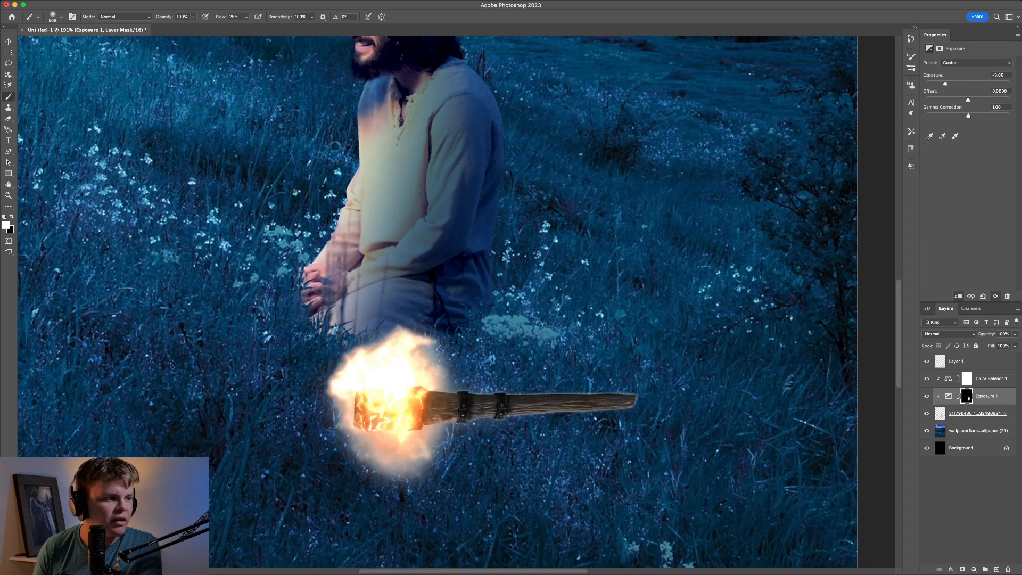
pyautogui.scroll(4, 436, 298)
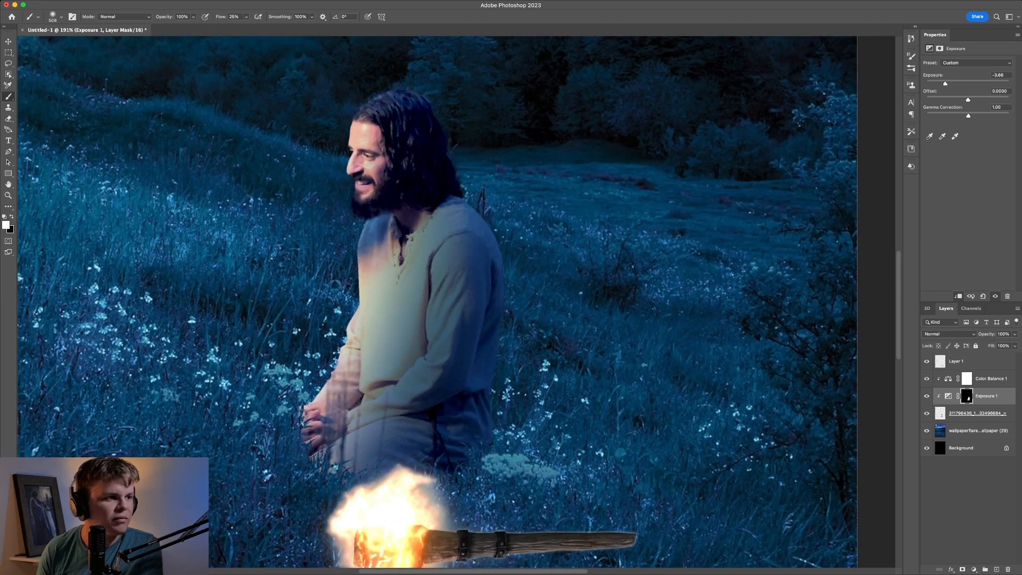
pyautogui.moveTo(391, 261)
pyautogui.mouseDown()
pyautogui.moveTo(362, 154)
pyautogui.moveTo(354, 372)
pyautogui.moveTo(336, 426)
pyautogui.mouseUp()
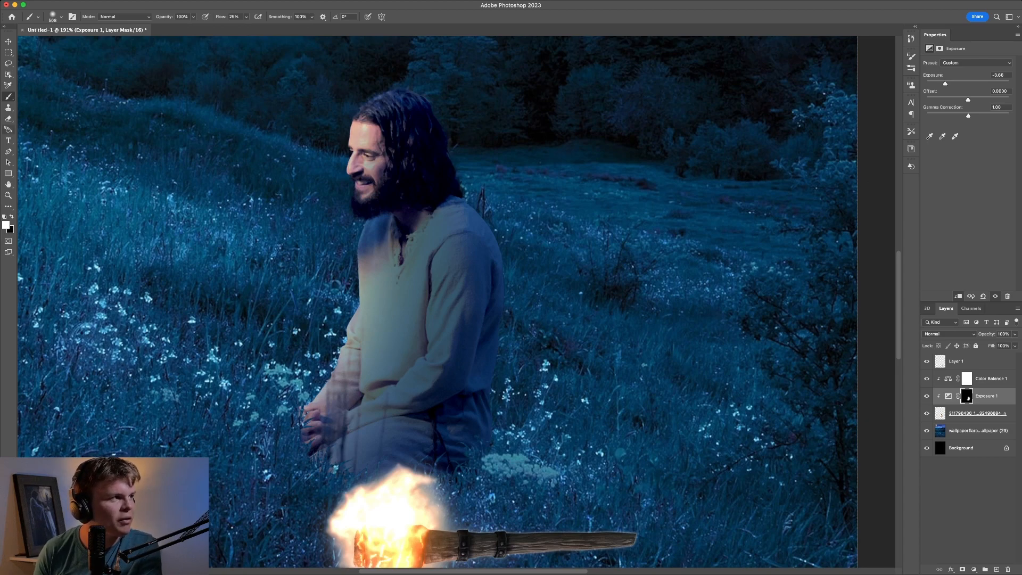
# Step: Erase the painted darkening from the robe on the Exposure mask with a large soft eraser
pyautogui.press('e')
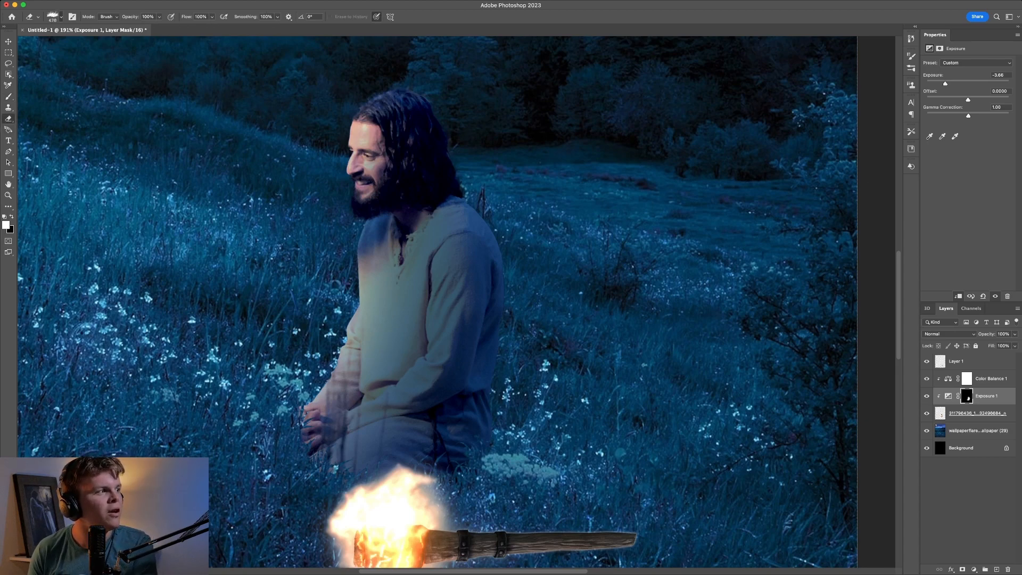
pyautogui.press(']')
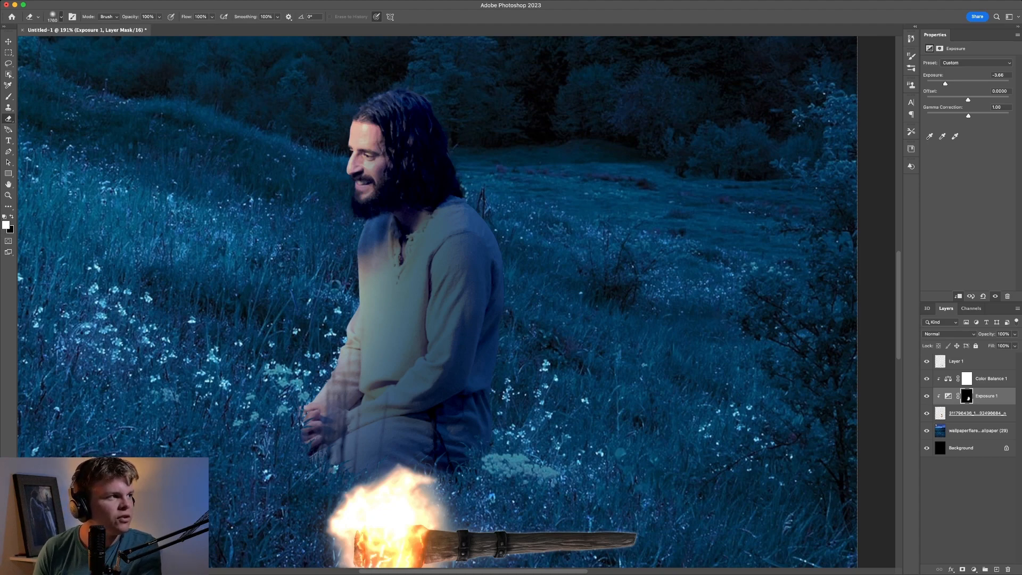
pyautogui.press('[')
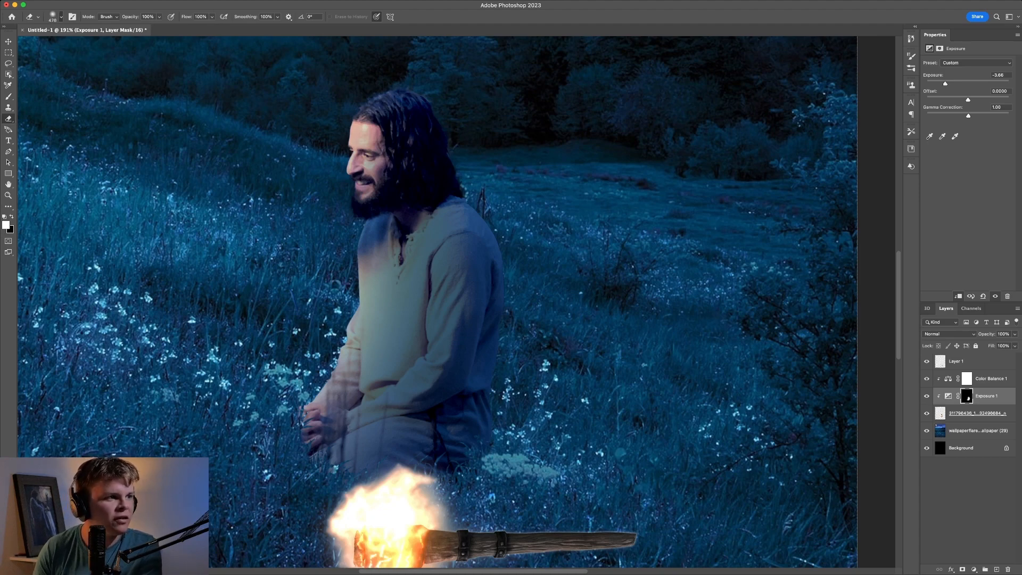
pyautogui.moveTo(373, 165)
pyautogui.mouseDown()
pyautogui.moveTo(418, 256)
pyautogui.moveTo(413, 351)
pyautogui.moveTo(444, 330)
pyautogui.moveTo(420, 421)
pyautogui.moveTo(340, 431)
pyautogui.mouseUp()
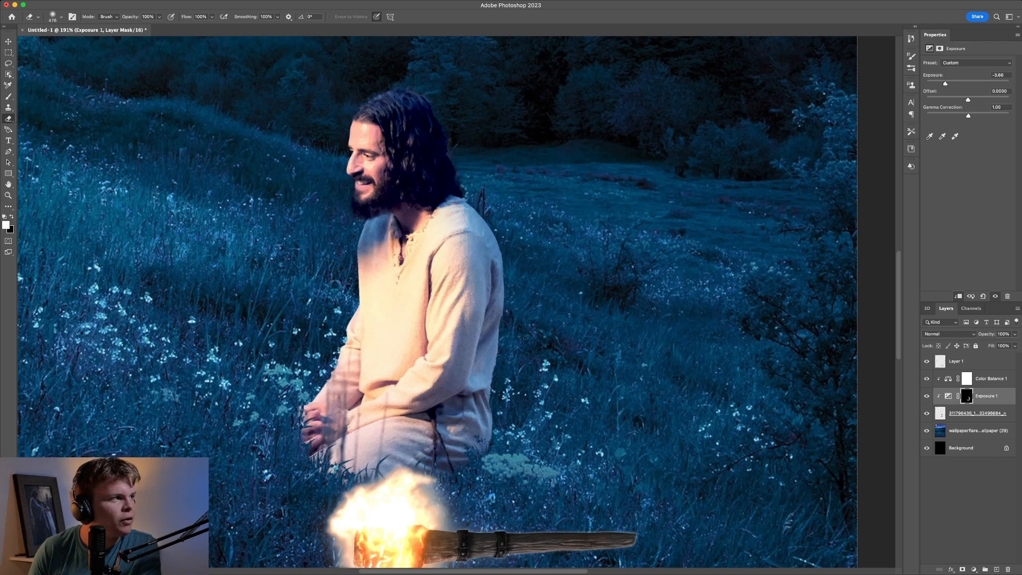
# Step: Set the brush flow to 12% and paint the Exposure mask to shade the man's neck, rear shoulder and back edge
pyautogui.press('b')
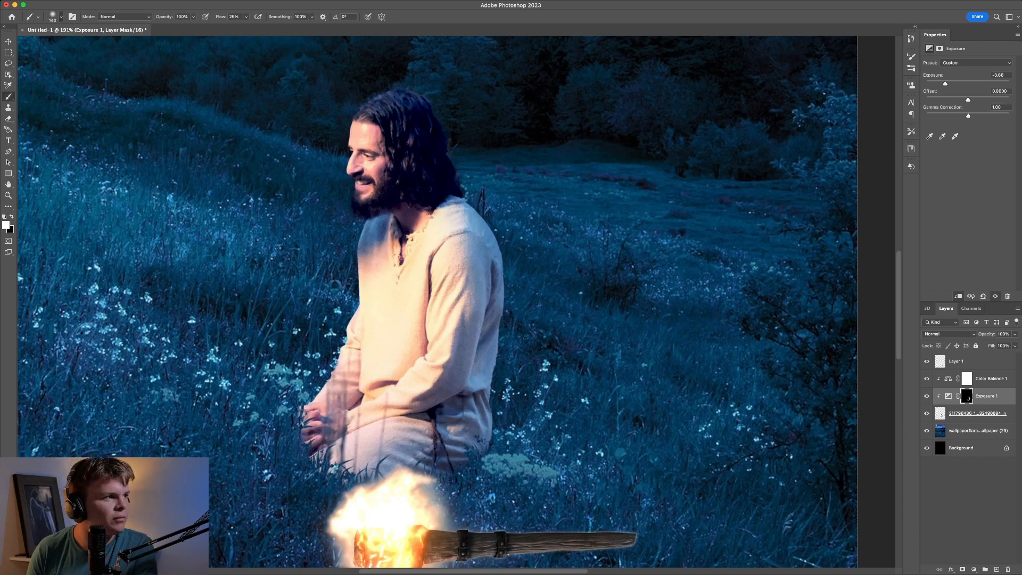
pyautogui.hotkey('shift', '1')
pyautogui.hotkey('shift', '2')
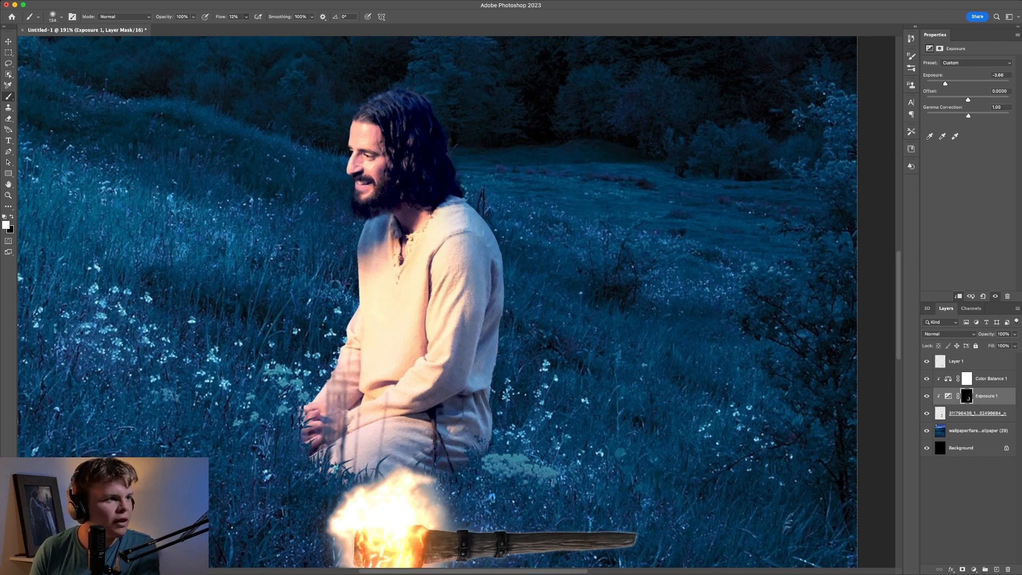
pyautogui.moveTo(412, 141)
pyautogui.mouseDown()
pyautogui.moveTo(474, 248)
pyautogui.moveTo(476, 378)
pyautogui.moveTo(447, 416)
pyautogui.mouseUp()
pyautogui.moveTo(477, 224)
pyautogui.mouseDown()
pyautogui.moveTo(492, 237)
pyautogui.moveTo(514, 333)
pyautogui.mouseUp()
# Step: Shade the man's waist, lap, hands and forearm on the Exposure mask, undoing the unwanted strokes
pyautogui.scroll(-5, 501, 340)
pyautogui.moveTo(418, 322)
pyautogui.mouseDown()
pyautogui.moveTo(399, 314)
pyautogui.moveTo(482, 322)
pyautogui.mouseUp()
pyautogui.moveTo(426, 356); pyautogui.dragTo(319, 349)
pyautogui.moveTo(410, 308)
pyautogui.mouseDown()
pyautogui.moveTo(346, 319)
pyautogui.moveTo(381, 316)
pyautogui.mouseUp()
pyautogui.press('super+z')
pyautogui.moveTo(397, 309)
pyautogui.mouseDown()
pyautogui.moveTo(353, 322)
pyautogui.moveTo(388, 299)
pyautogui.moveTo(365, 321)
pyautogui.mouseUp()
pyautogui.moveTo(439, 255)
pyautogui.mouseDown()
pyautogui.moveTo(372, 284)
pyautogui.moveTo(343, 283)
pyautogui.mouseUp()
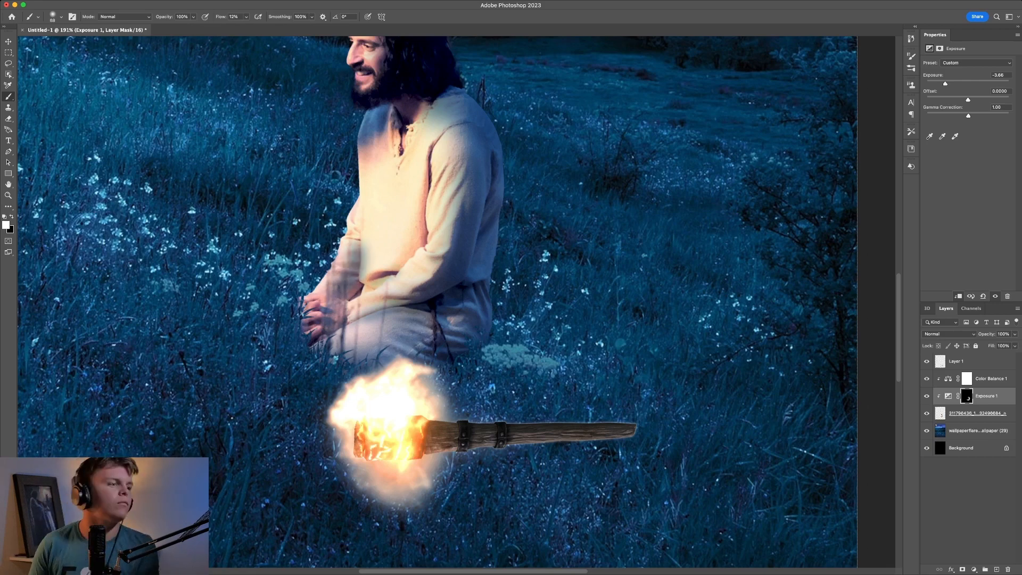
pyautogui.scroll(3, 346, 280)
pyautogui.press('super+z')
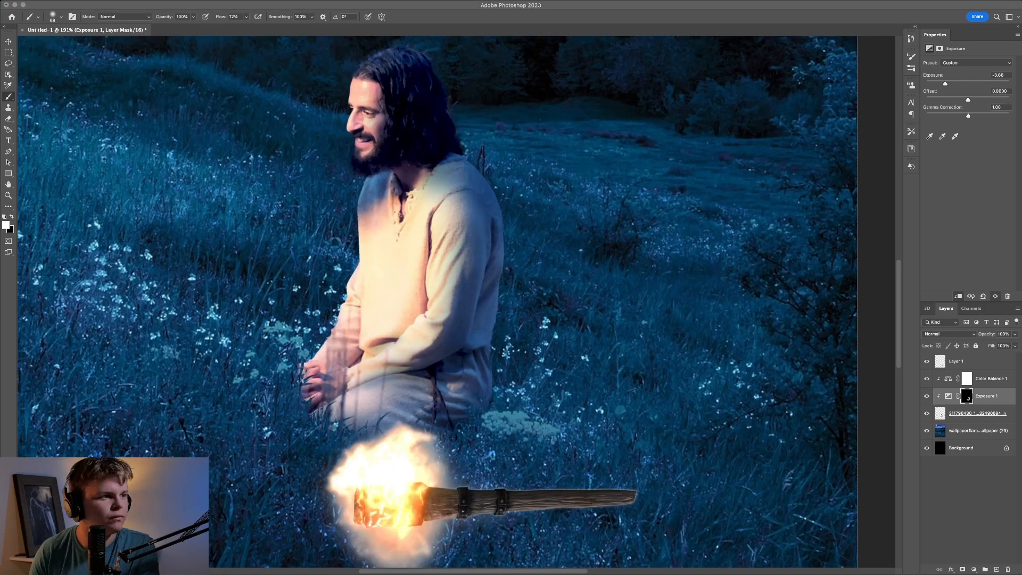
# Step: Darken the robe's lower folds and the front shoulder beside the neckline on the Exposure mask with a smaller brush
pyautogui.press('e')
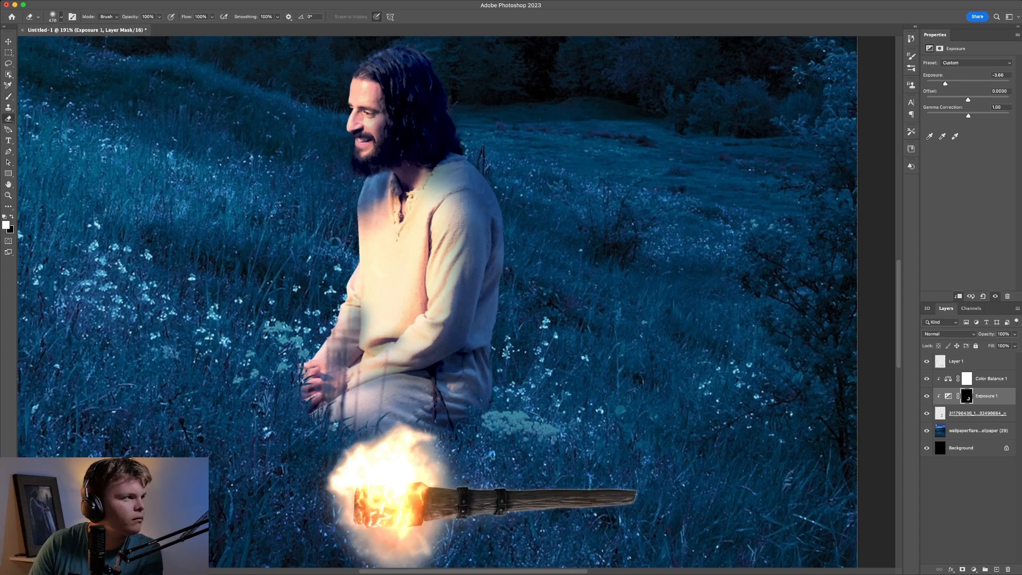
pyautogui.press('b')
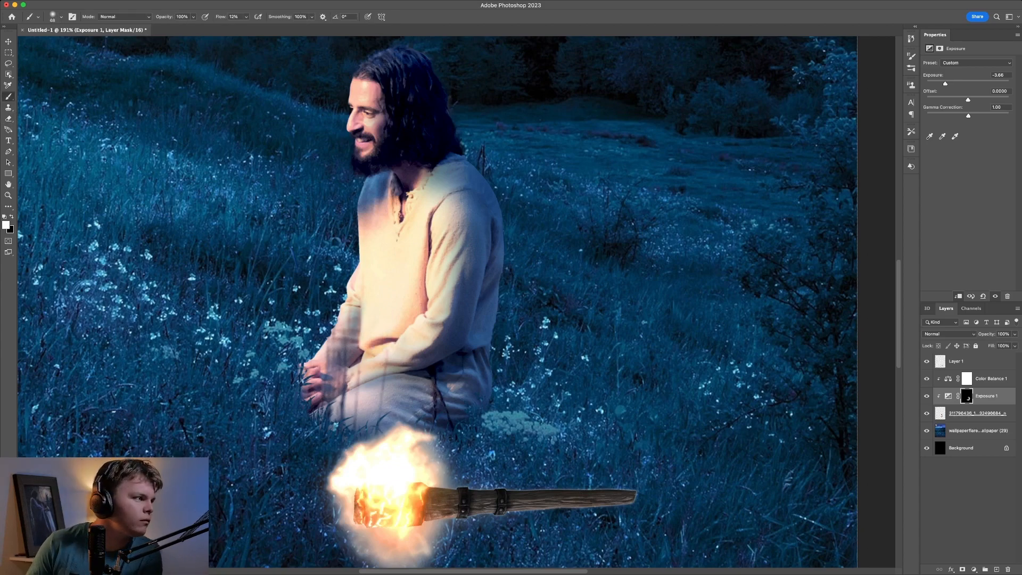
pyautogui.moveTo(363, 366)
pyautogui.mouseDown()
pyautogui.moveTo(442, 366)
pyautogui.moveTo(423, 366)
pyautogui.mouseUp()
pyautogui.moveTo(426, 290); pyautogui.dragTo(407, 290)
pyautogui.moveTo(402, 290)
pyautogui.mouseDown()
pyautogui.moveTo(468, 293)
pyautogui.moveTo(235, 467)
pyautogui.mouseUp()
pyautogui.scroll(-2, 255, 373)
pyautogui.hscroll(-2, 256, 372)
pyautogui.moveTo(253, 272)
pyautogui.mouseDown()
pyautogui.moveTo(359, 462)
pyautogui.moveTo(559, 481)
pyautogui.mouseUp()
pyautogui.scroll(4, 479, 373)
pyautogui.moveTo(425, 394); pyautogui.dragTo(452, 213)
pyautogui.scroll(8, 453, 239)
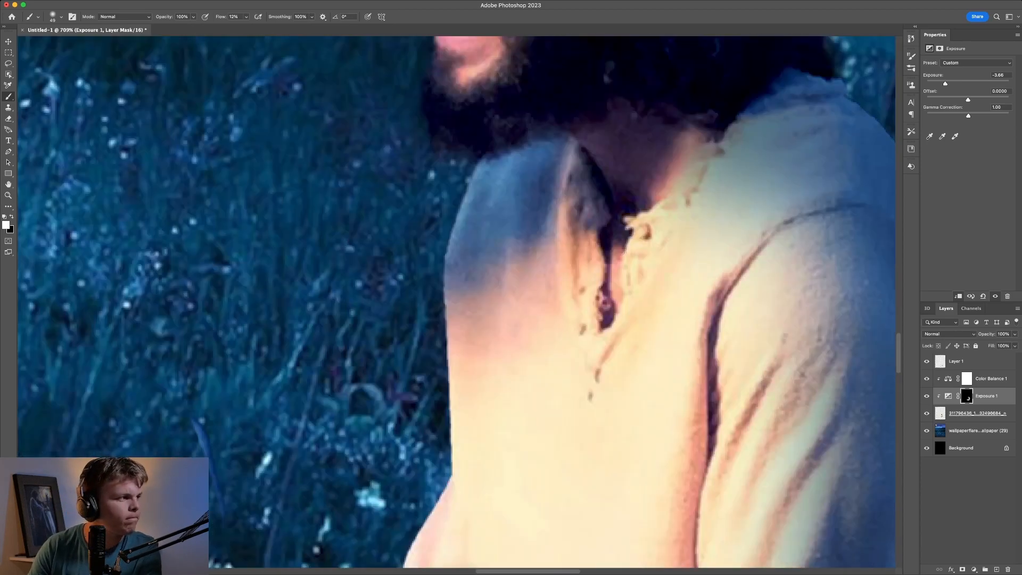
# Step: Shade the outer side and folds of the near sleeve on the Exposure mask with a small soft brush
pyautogui.press('z')
pyautogui.moveTo(511, 301); pyautogui.dragTo(367, 301)
pyautogui.moveTo(432, 263); pyautogui.dragTo(532, 263)
pyautogui.scroll(-2, 457, 298)
pyautogui.press('b')
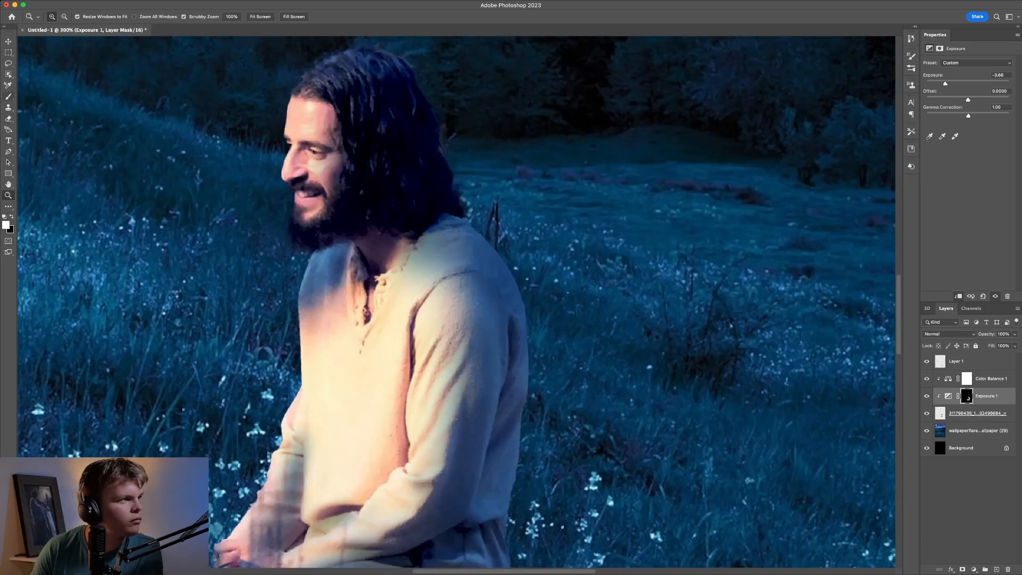
pyautogui.scroll(-5, 511, 240)
pyautogui.hscroll(-4, 511, 240)
pyautogui.moveTo(518, 199); pyautogui.dragTo(455, 388)
pyautogui.moveTo(516, 224); pyautogui.dragTo(513, 330)
pyautogui.scroll(2, 511, 319)
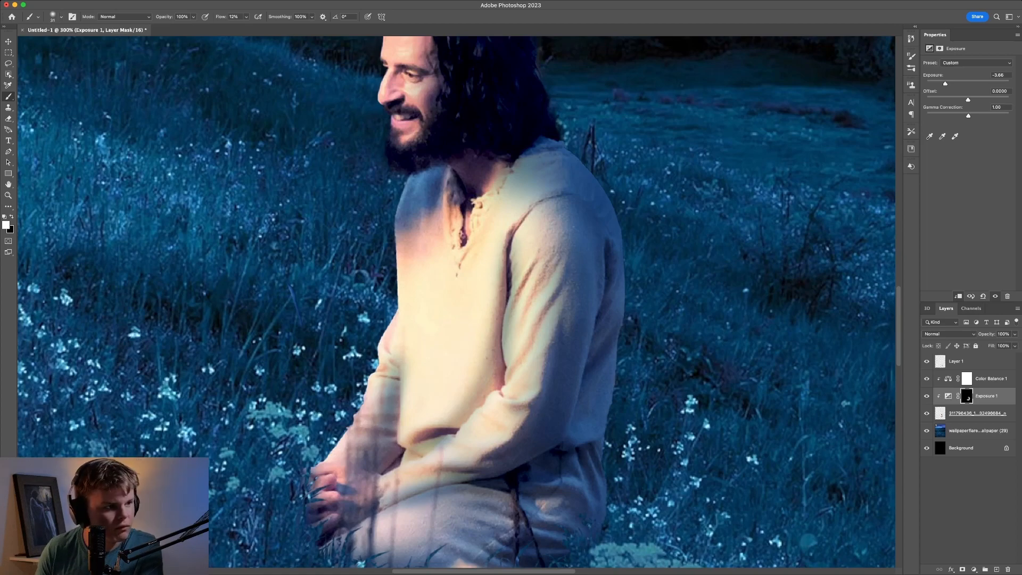
pyautogui.moveTo(554, 298); pyautogui.dragTo(515, 369)
pyautogui.moveTo(534, 271); pyautogui.dragTo(517, 304)
# Step: Darken the near forearm, clasped hands, waist fold and elbow area on the Exposure mask
pyautogui.moveTo(516, 399); pyautogui.dragTo(450, 467)
pyautogui.moveTo(351, 510)
pyautogui.mouseDown()
pyautogui.moveTo(318, 501)
pyautogui.moveTo(322, 492)
pyautogui.mouseUp()
pyautogui.scroll(-3, 458, 362)
pyautogui.moveTo(470, 361); pyautogui.dragTo(512, 369)
pyautogui.moveTo(461, 384); pyautogui.dragTo(447, 390)
pyautogui.scroll(4, 511, 319)
pyautogui.moveTo(567, 339)
pyautogui.mouseDown()
pyautogui.moveTo(544, 349)
pyautogui.moveTo(515, 414)
pyautogui.mouseUp()
# Step: Shade the lower front of the robe on the Exposure mask with a larger brush, check the whole figure, and undo the last change
pyautogui.press('z')
pyautogui.moveTo(428, 231); pyautogui.dragTo(351, 233)
pyautogui.moveTo(447, 291); pyautogui.dragTo(538, 290)
pyautogui.press('b')
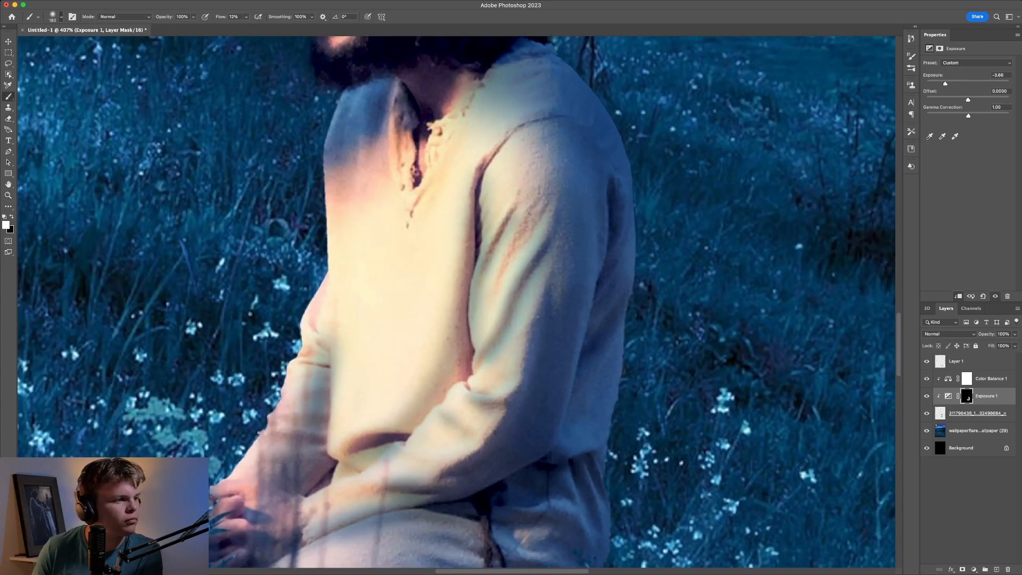
pyautogui.moveTo(369, 399); pyautogui.dragTo(443, 287)
pyautogui.press('z')
pyautogui.moveTo(298, 178); pyautogui.dragTo(213, 180)
pyautogui.moveTo(349, 111); pyautogui.dragTo(392, 113)
pyautogui.moveTo(317, 236); pyautogui.dragTo(282, 238)
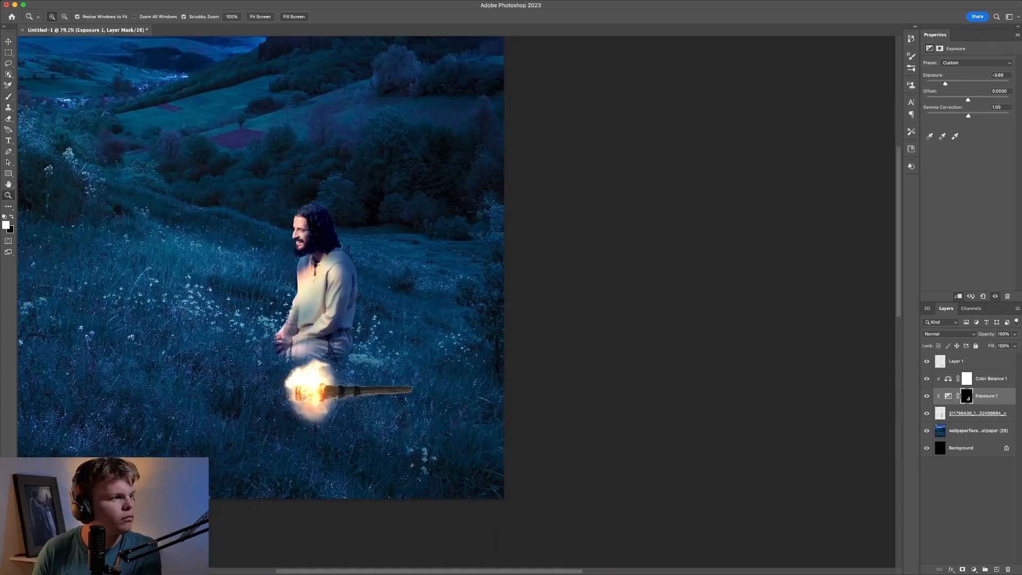
pyautogui.moveTo(308, 311)
pyautogui.mouseDown()
pyautogui.moveTo(380, 312)
pyautogui.moveTo(329, 234)
pyautogui.mouseUp()
pyautogui.press('e')
pyautogui.press('super+z')
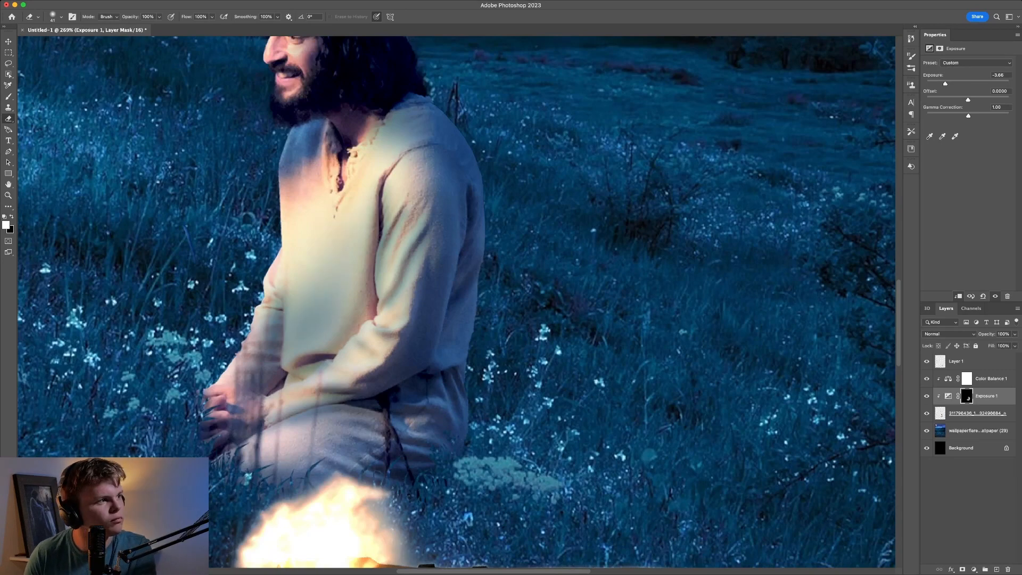
# Step: Add a second clipped Exposure adjustment above the first, set exposure to -3.86, and invert its mask to black
pyautogui.click(973, 569)
pyautogui.click(965, 410)
pyautogui.moveTo(968, 83); pyautogui.dragTo(945, 84)
pyautogui.press('super+i')
pyautogui.press('b')
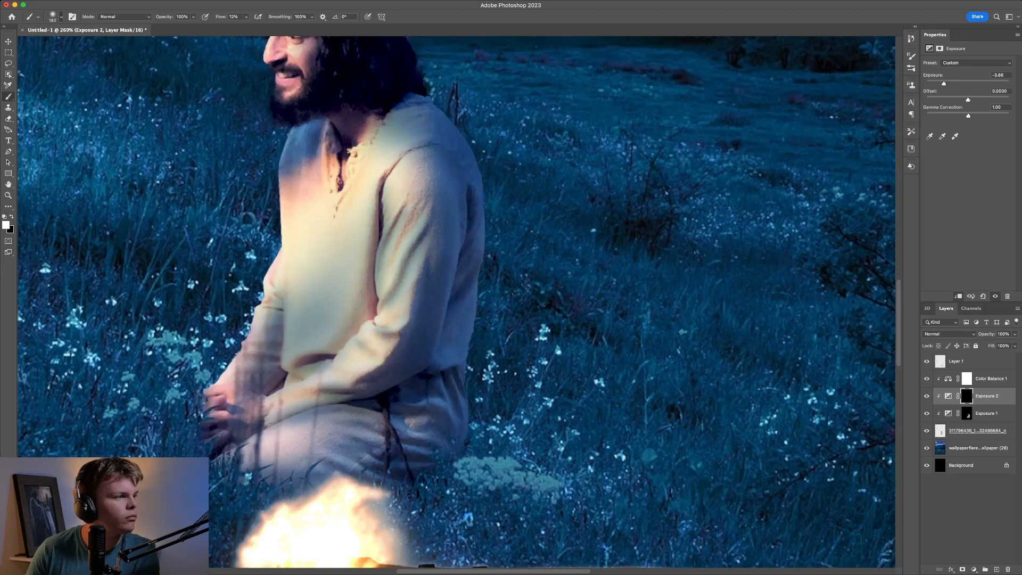
# Step: Paint the second Exposure mask at 12% flow to deepen the shadows on the man's back, sleeve, lap, hands and shoulder
pyautogui.moveTo(410, 367)
pyautogui.mouseDown()
pyautogui.moveTo(372, 335)
pyautogui.moveTo(452, 234)
pyautogui.mouseUp()
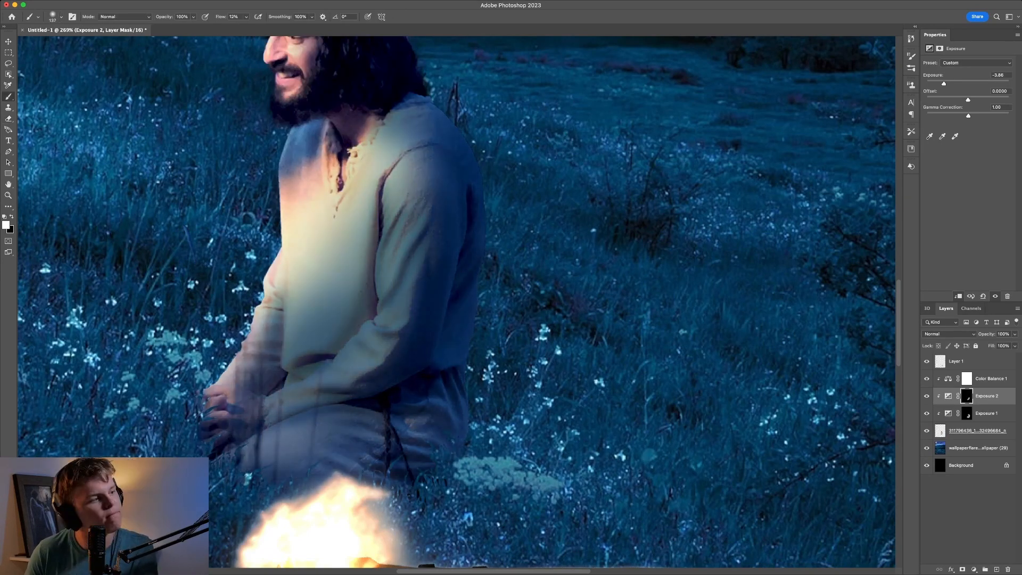
pyautogui.scroll(3, 457, 301)
pyautogui.scroll(-4, 457, 302)
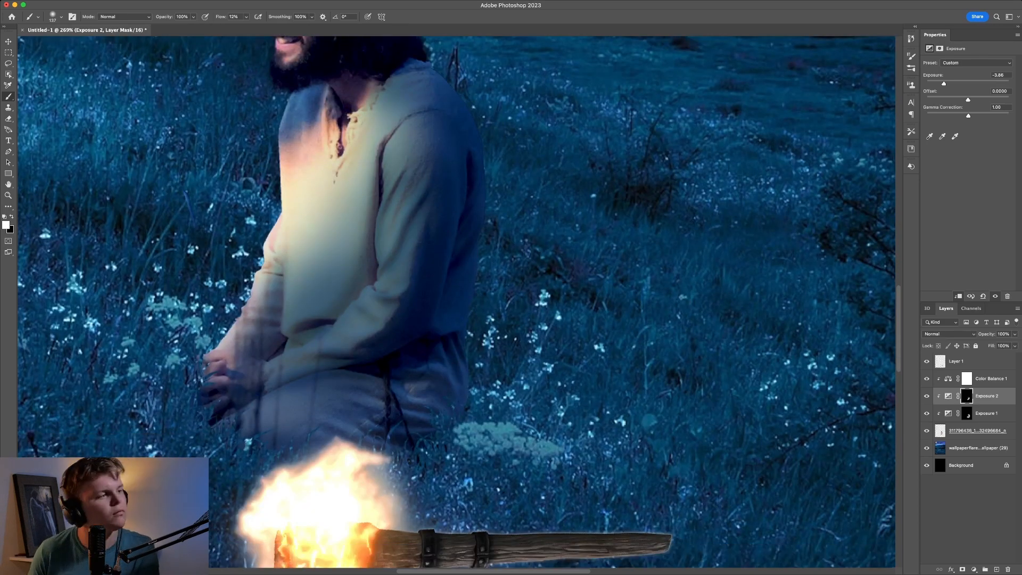
pyautogui.moveTo(269, 261); pyautogui.dragTo(266, 319)
pyautogui.moveTo(373, 223); pyautogui.dragTo(372, 138)
pyautogui.press('z')
pyautogui.moveTo(473, 204); pyautogui.dragTo(346, 204)
pyautogui.moveTo(486, 170); pyautogui.dragTo(586, 170)
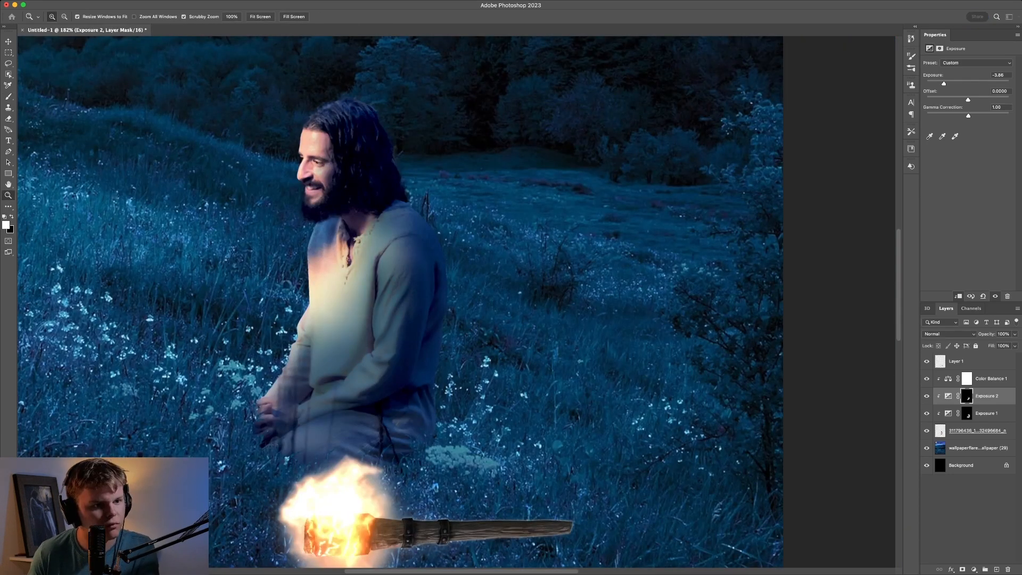
# Step: Shade the man's forehead, hairline and cheek on the Exposure 1 mask with a smaller brush at 12% flow
pyautogui.click(966, 413)
pyautogui.moveTo(330, 171); pyautogui.dragTo(426, 171)
pyautogui.moveTo(346, 239); pyautogui.dragTo(474, 342)
pyautogui.press('b')
pyautogui.moveTo(392, 247); pyautogui.dragTo(384, 268)
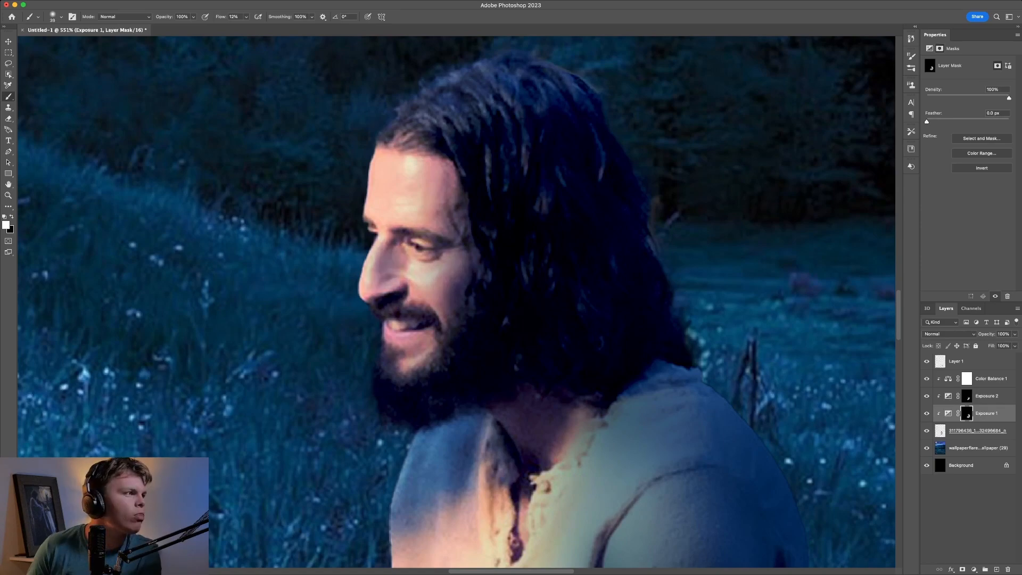
pyautogui.press('[')
pyautogui.press('[')
pyautogui.moveTo(396, 149)
pyautogui.mouseDown()
pyautogui.moveTo(449, 170)
pyautogui.moveTo(461, 210)
pyautogui.mouseUp()
pyautogui.moveTo(415, 282); pyautogui.dragTo(431, 317)
pyautogui.press('z')
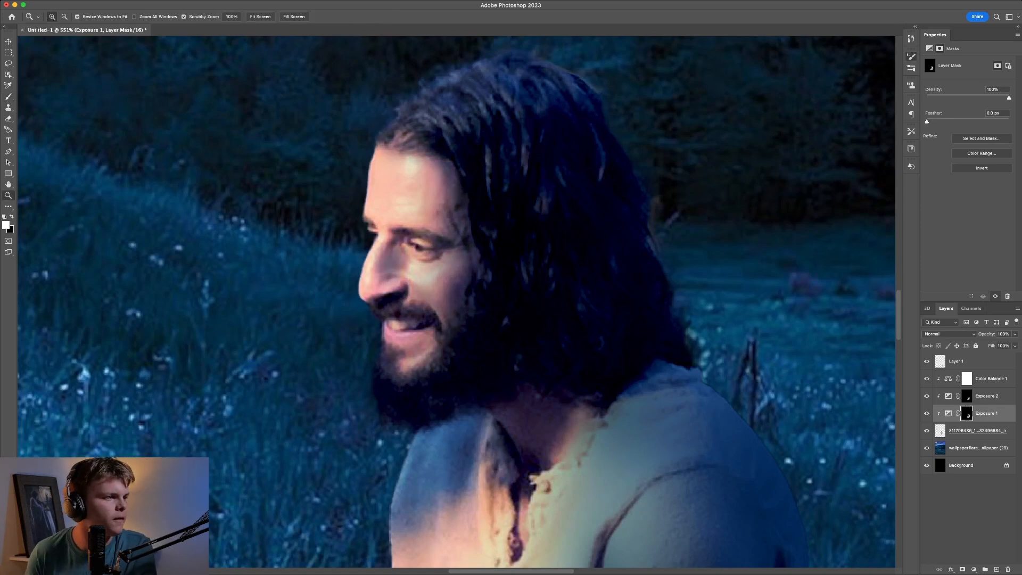
pyautogui.moveTo(344, 181); pyautogui.dragTo(261, 182)
# Step: Add a clipped Levels adjustment above Color Balance 1, with blue midtones at 2.21 and green midtones at about 1.4
pyautogui.click(966, 396)
pyautogui.click(966, 379)
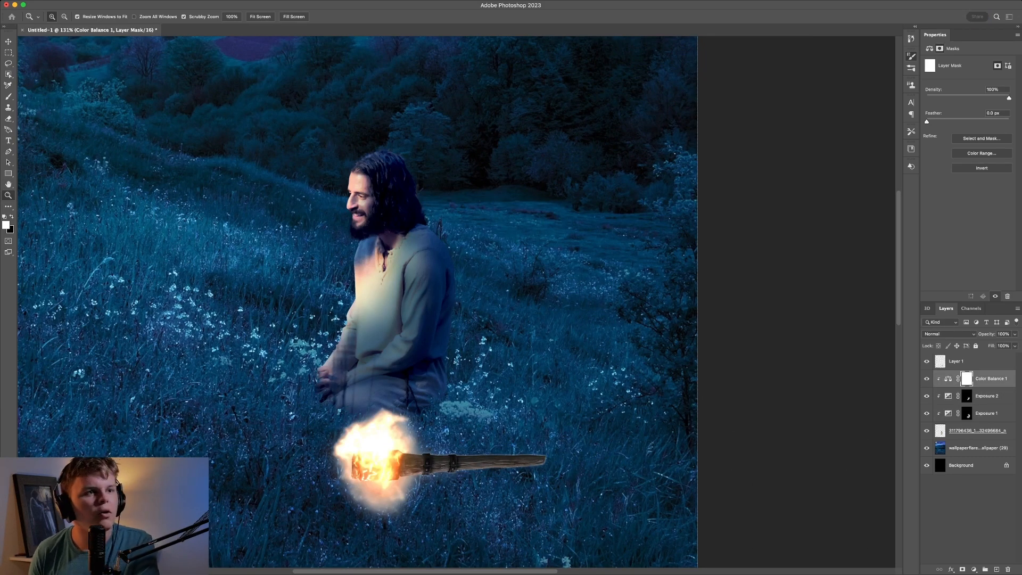
pyautogui.click(984, 421)
pyautogui.moveTo(974, 125); pyautogui.dragTo(958, 124)
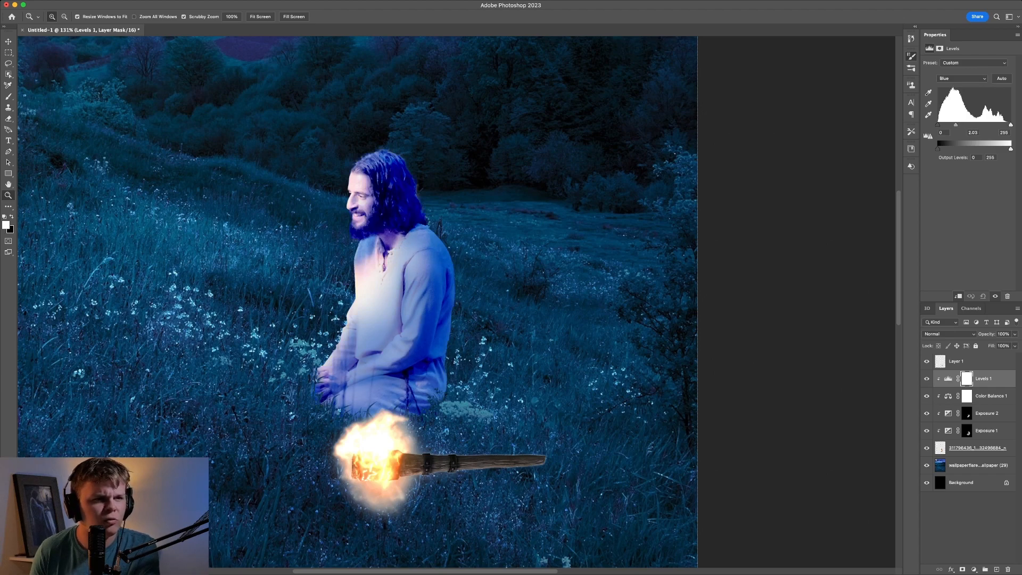
pyautogui.click(962, 78)
pyautogui.click(958, 69)
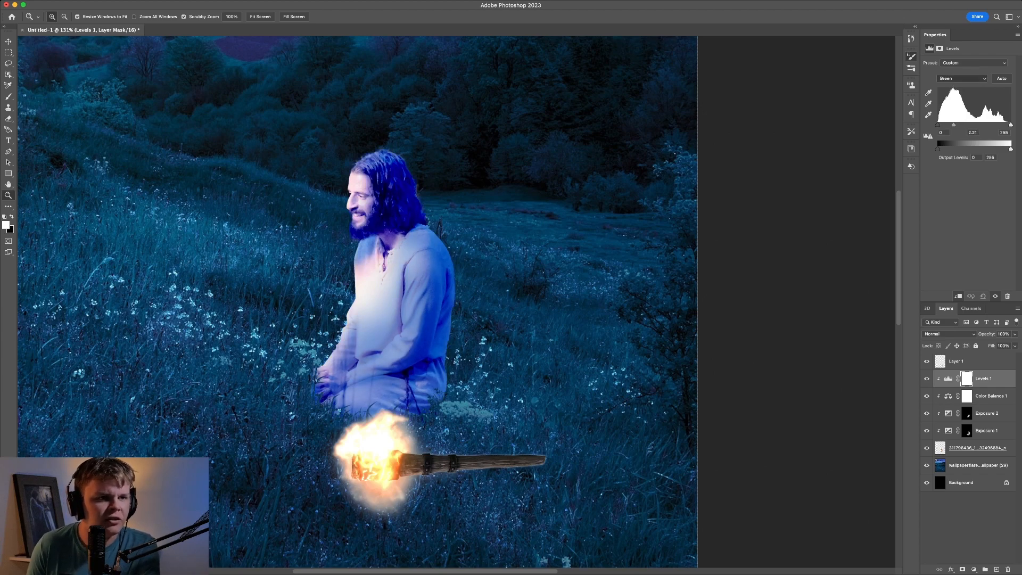
pyautogui.moveTo(974, 125); pyautogui.dragTo(966, 125)
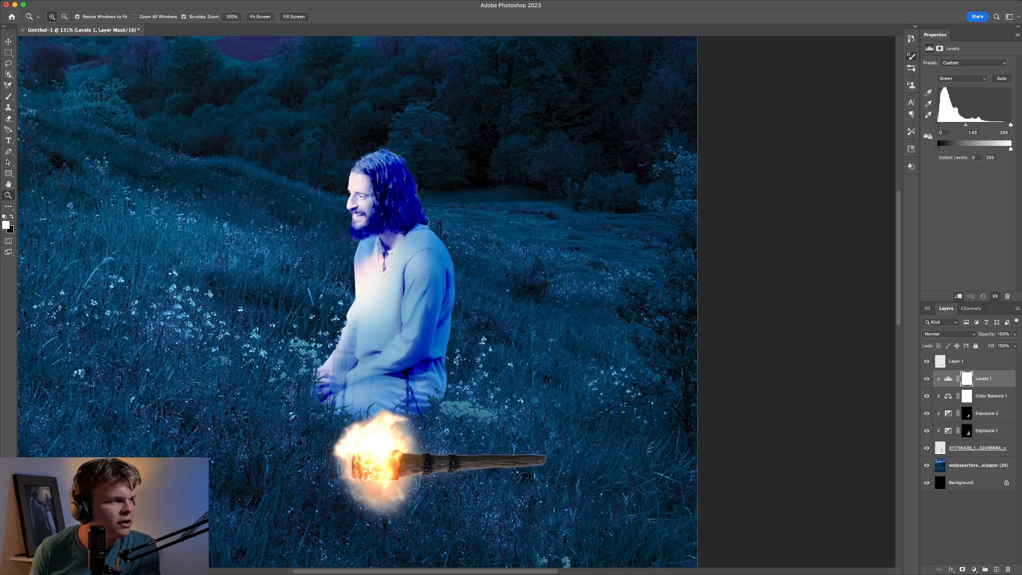
# Step: Add a clipped Exposure adjustment to the valley wallpaper layer, set exposure to +2.70, and invert its mask to black
pyautogui.moveTo(353, 223); pyautogui.dragTo(250, 225)
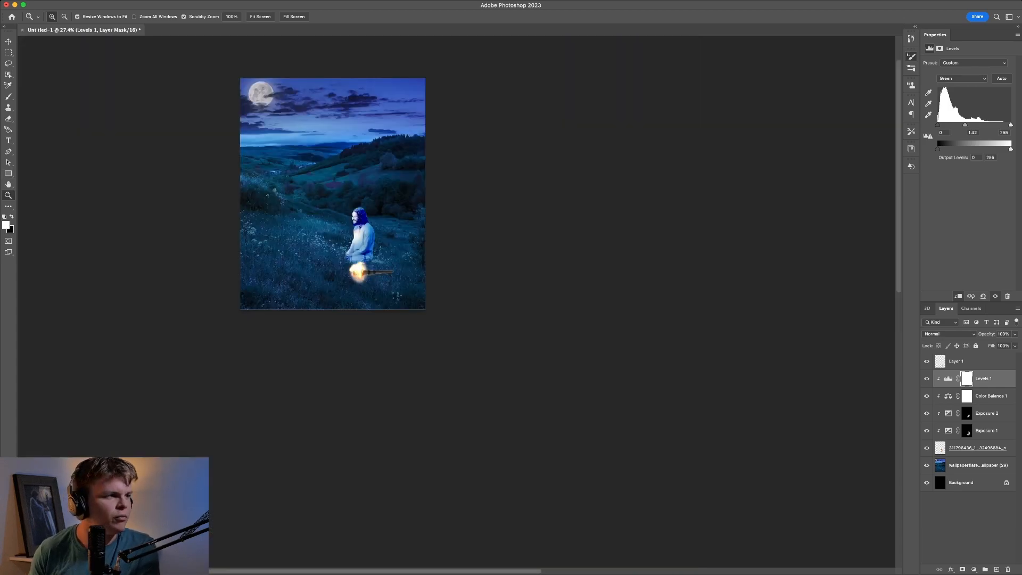
pyautogui.click(977, 465)
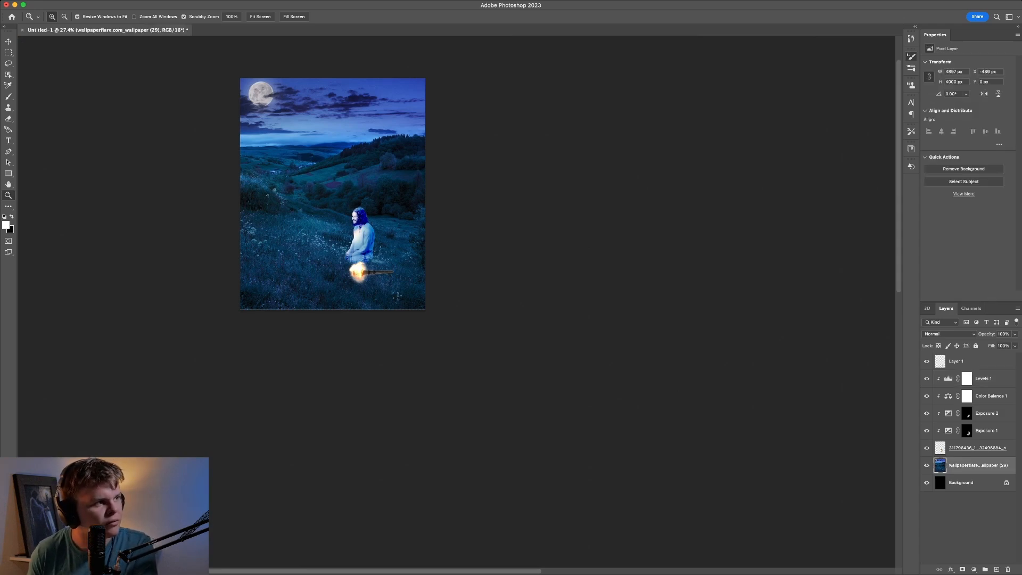
pyautogui.press('shift+super+a')
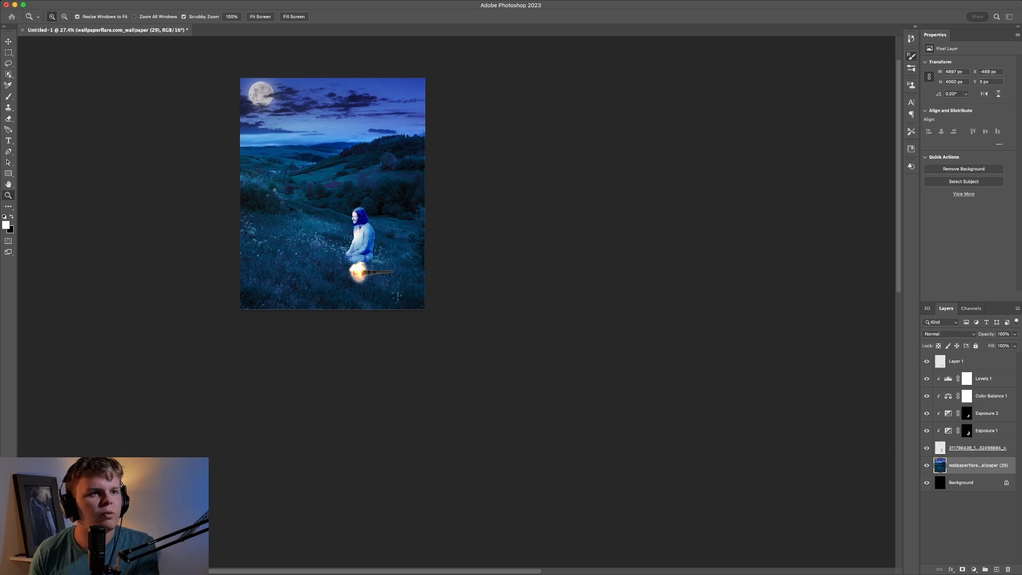
pyautogui.press('Return')
pyautogui.moveTo(968, 84); pyautogui.dragTo(984, 84)
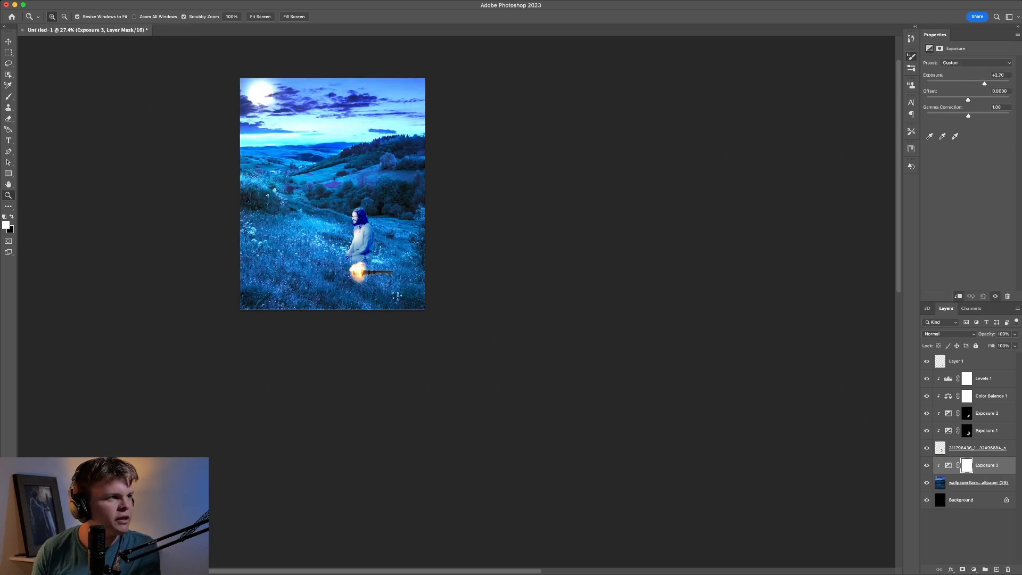
pyautogui.press('super+i')
# Step: Brighten the moon and its surrounding glow on the Exposure 3 mask with a soft 1040 px brush at 12% flow
pyautogui.moveTo(240, 106); pyautogui.dragTo(345, 101)
pyautogui.scroll(5, 345, 101)
pyautogui.press('b')
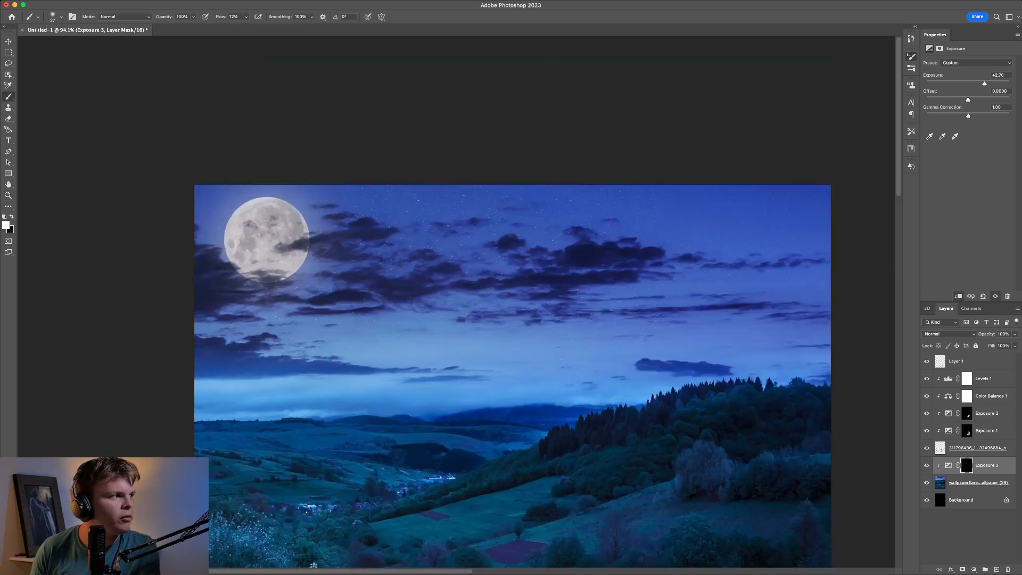
pyautogui.moveTo(266, 239); pyautogui.dragTo(372, 240)
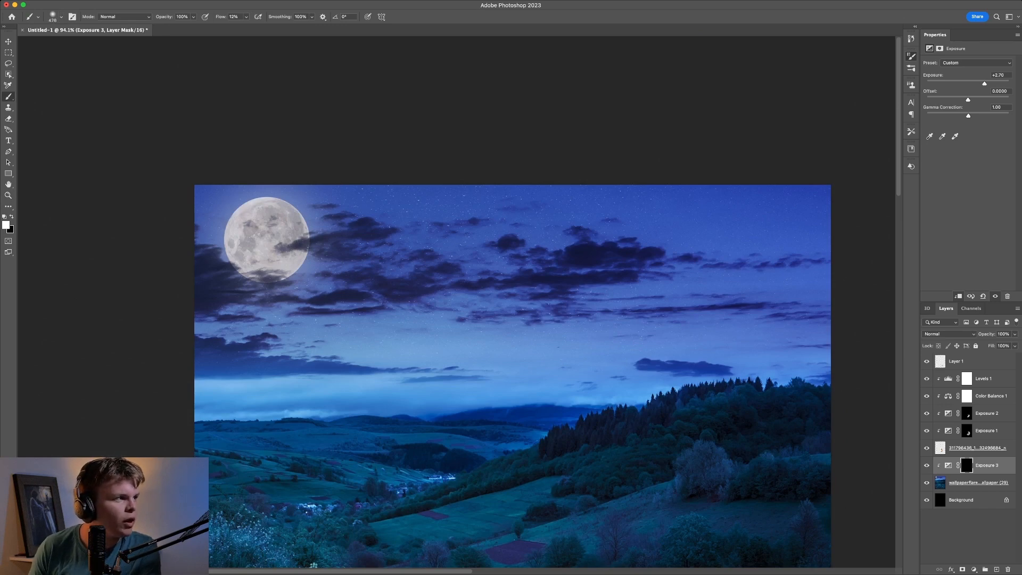
pyautogui.moveTo(457, 298)
pyautogui.mouseDown()
pyautogui.moveTo(606, 299)
pyautogui.moveTo(462, 298)
pyautogui.mouseUp()
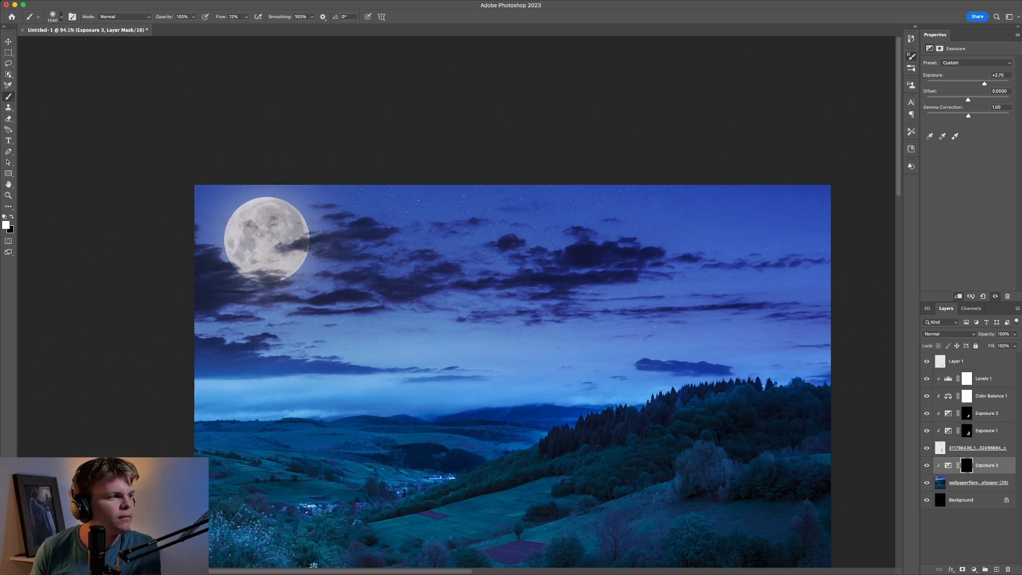
pyautogui.click(269, 236)
pyautogui.click(269, 236)
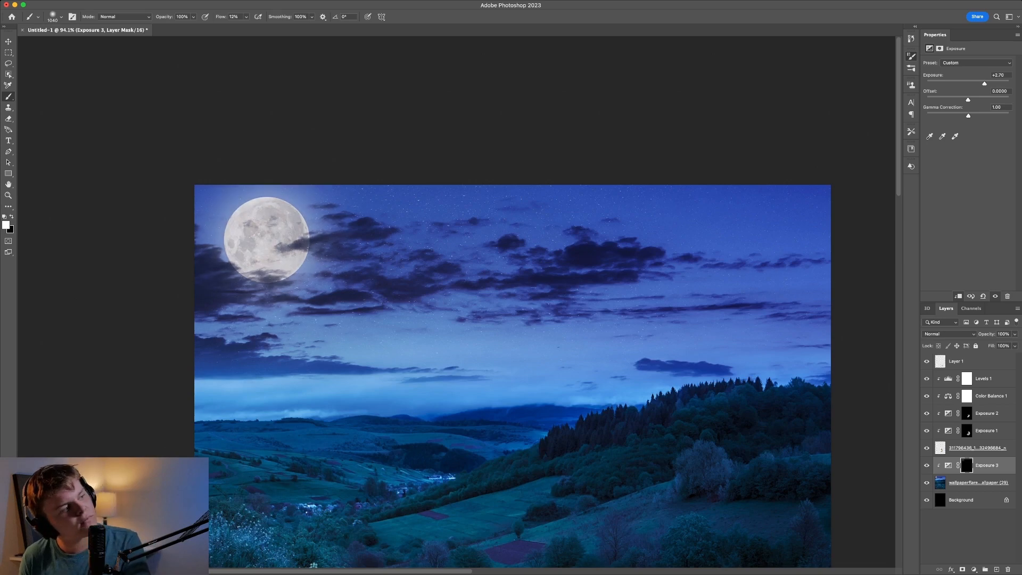
pyautogui.click(269, 237)
pyautogui.click(269, 237)
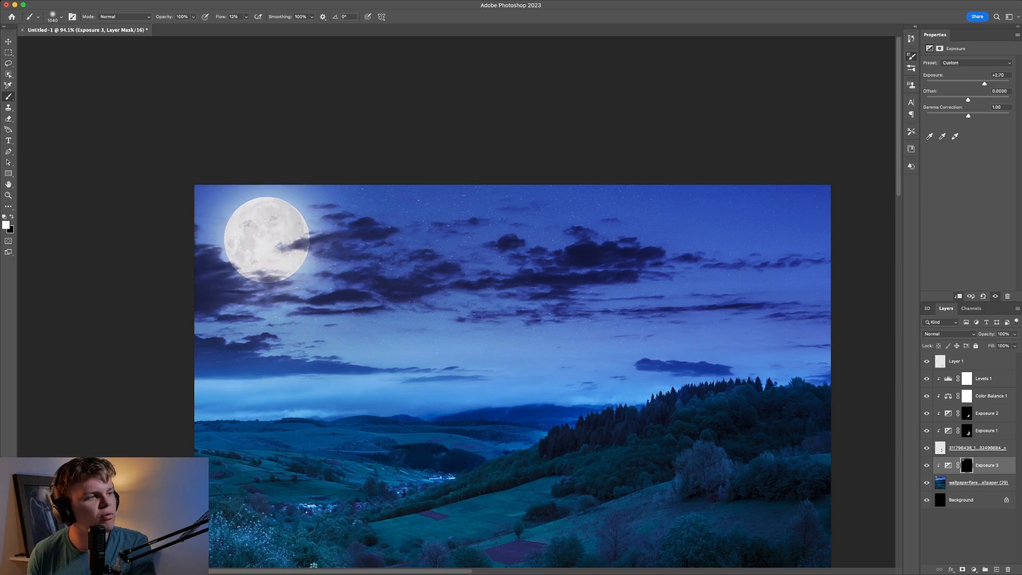
# Step: Brighten the meadow around the kneeling man on the Exposure 3 mask with a very large soft brush
pyautogui.scroll(-15, 508, 373)
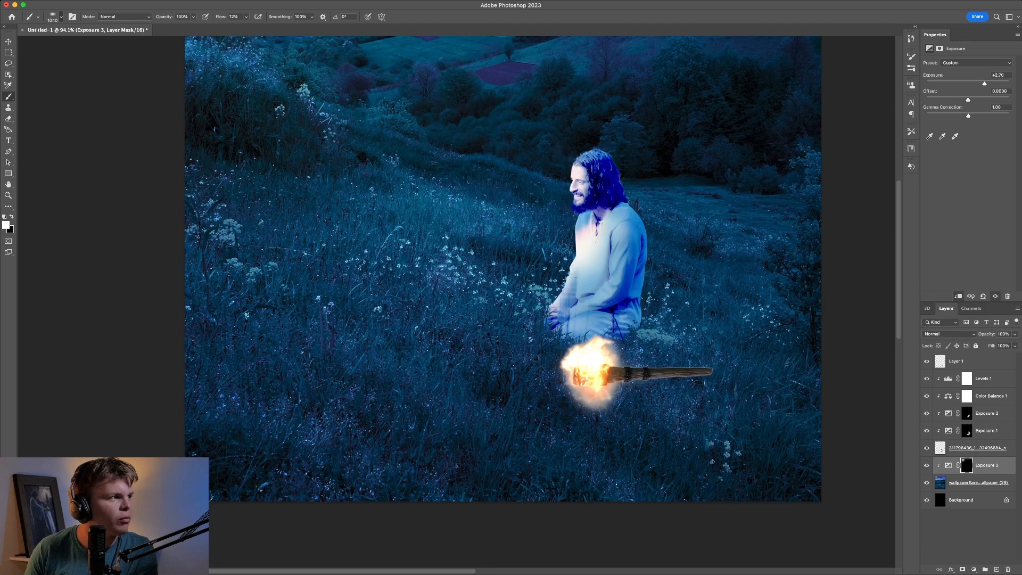
pyautogui.moveTo(586, 341); pyautogui.dragTo(448, 341)
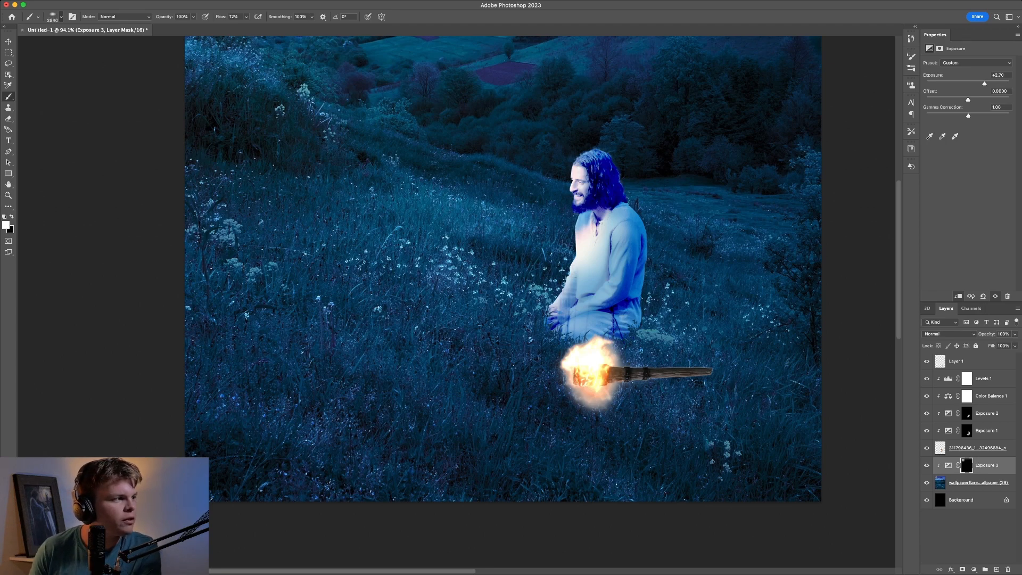
pyautogui.click(8, 195)
pyautogui.moveTo(291, 192); pyautogui.dragTo(169, 194)
pyautogui.moveTo(337, 160); pyautogui.dragTo(395, 161)
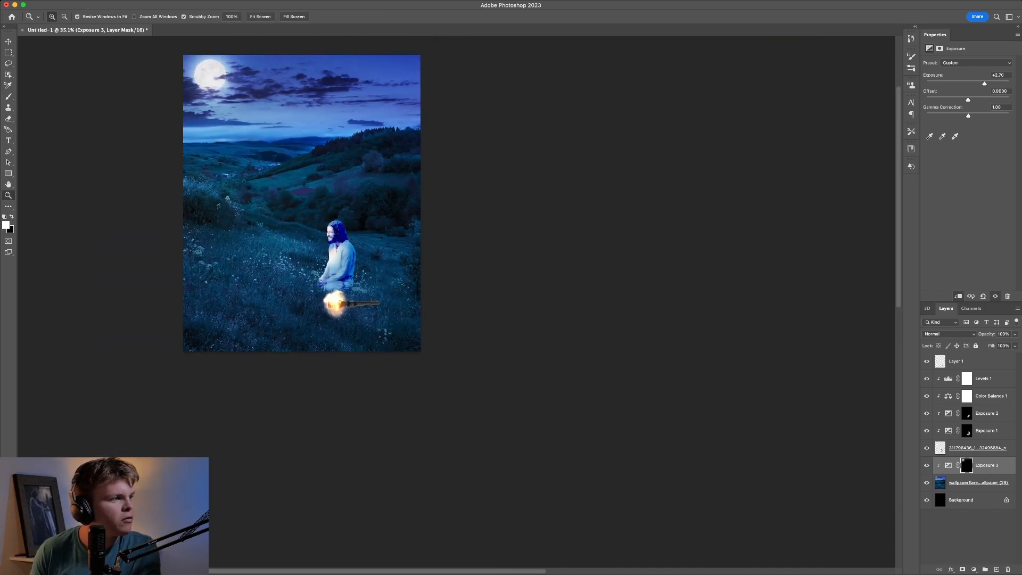
pyautogui.press('b')
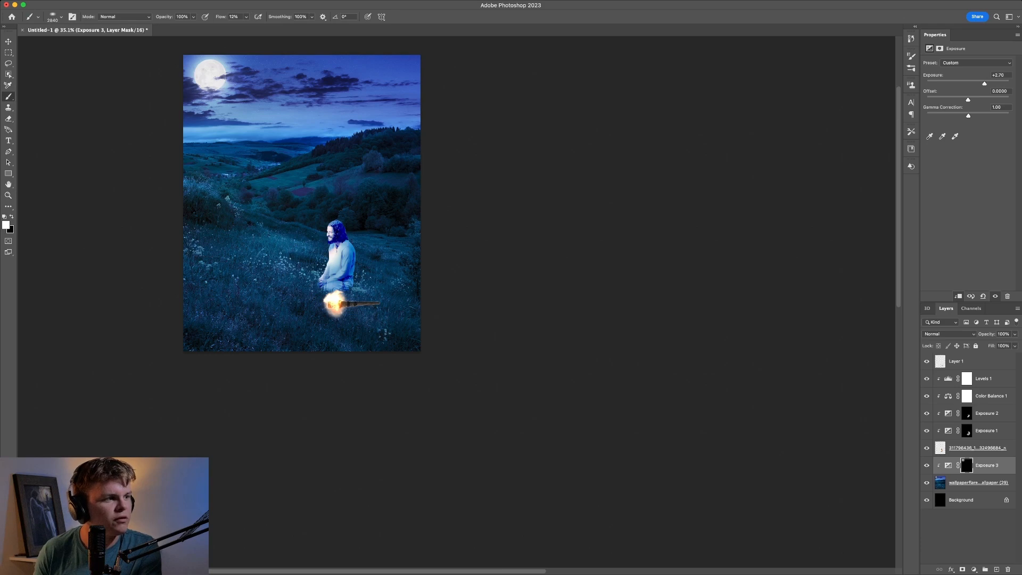
pyautogui.moveTo(278, 259); pyautogui.dragTo(362, 291)
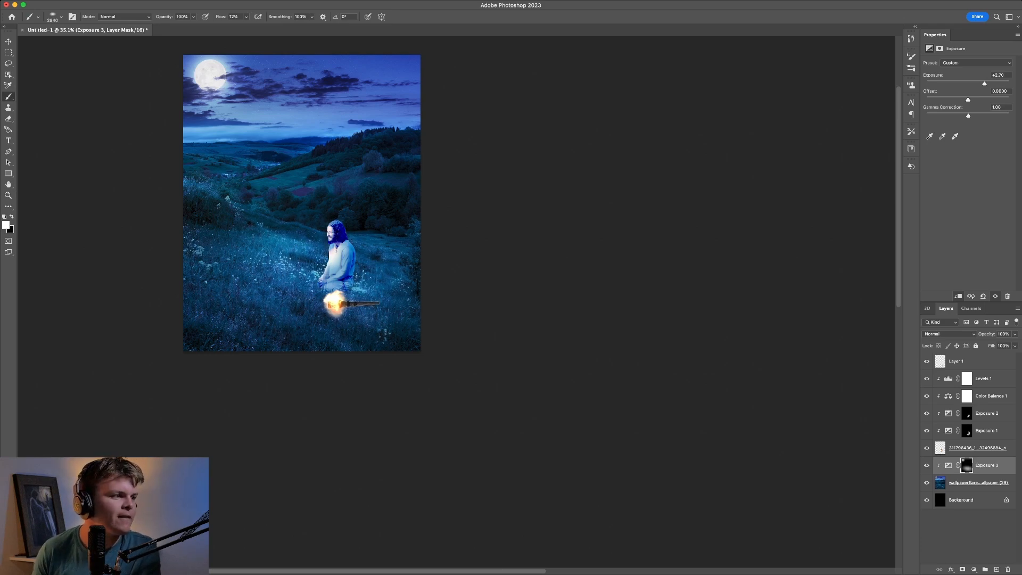
# Step: Brighten the mid-valley hills and fields on the Exposure 3 mask with a smaller brush
pyautogui.moveTo(298, 272); pyautogui.dragTo(255, 266)
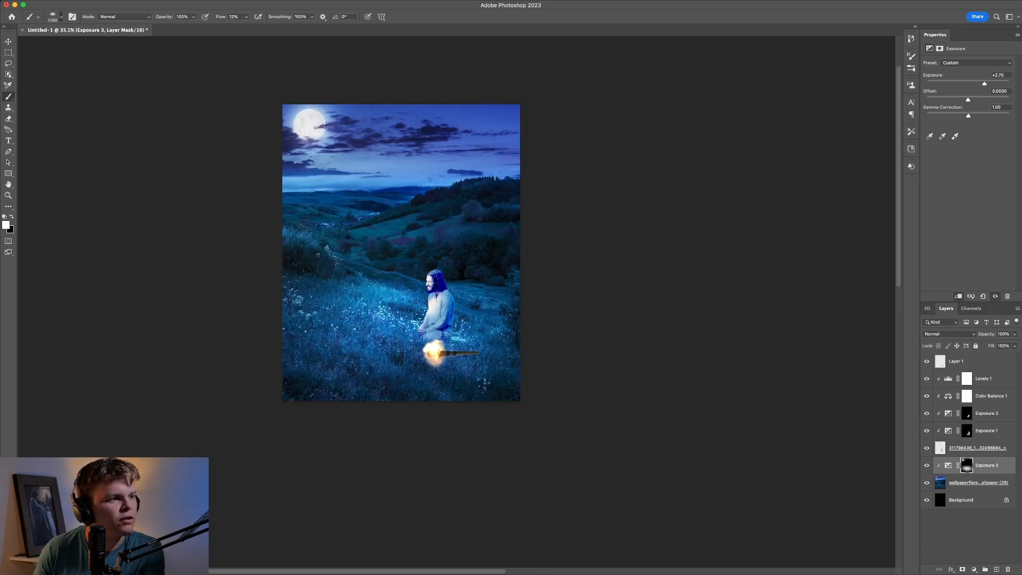
pyautogui.moveTo(411, 230); pyautogui.dragTo(451, 231)
pyautogui.moveTo(309, 218); pyautogui.dragTo(351, 217)
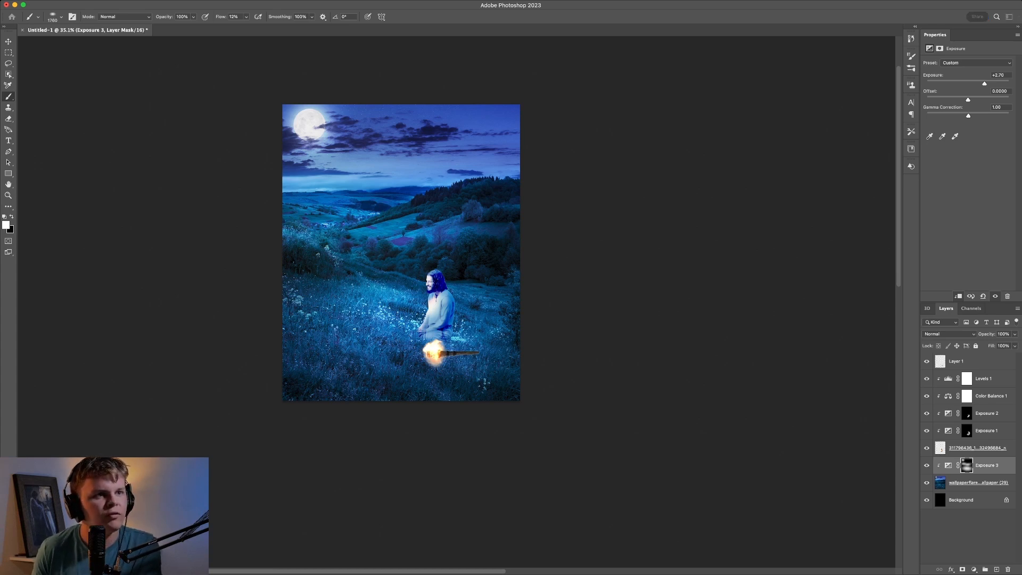
# Step: Add a clipped Exposure adjustment above Exposure 3, set exposure to -3.73, and invert its mask to black
pyautogui.press('Return')
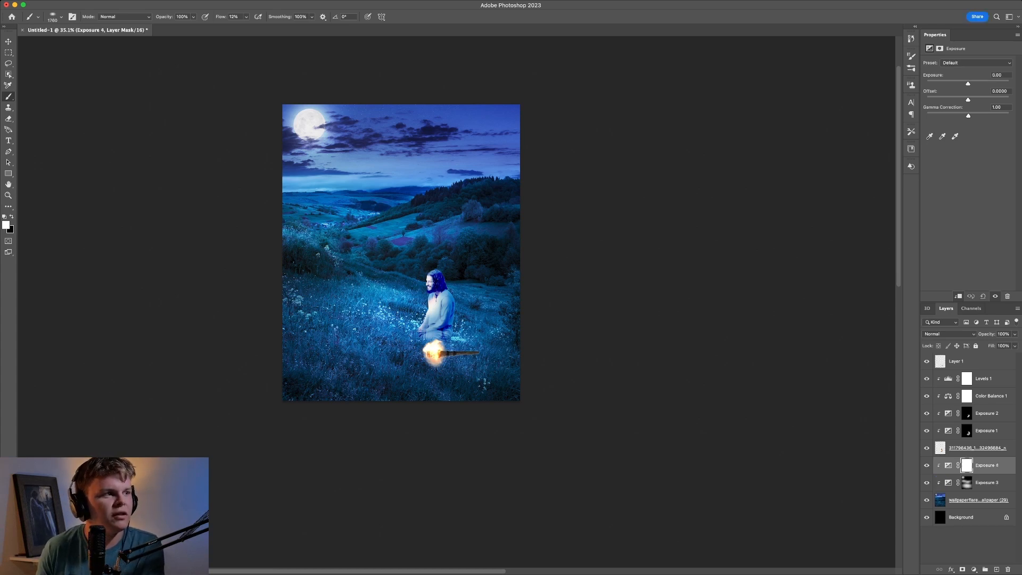
pyautogui.moveTo(968, 84); pyautogui.dragTo(945, 84)
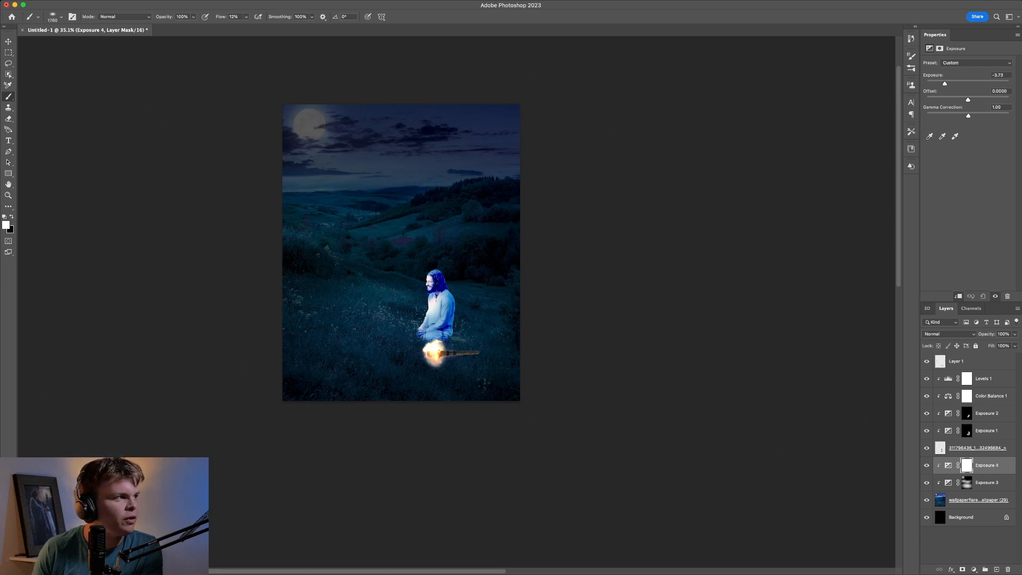
pyautogui.press('super+i')
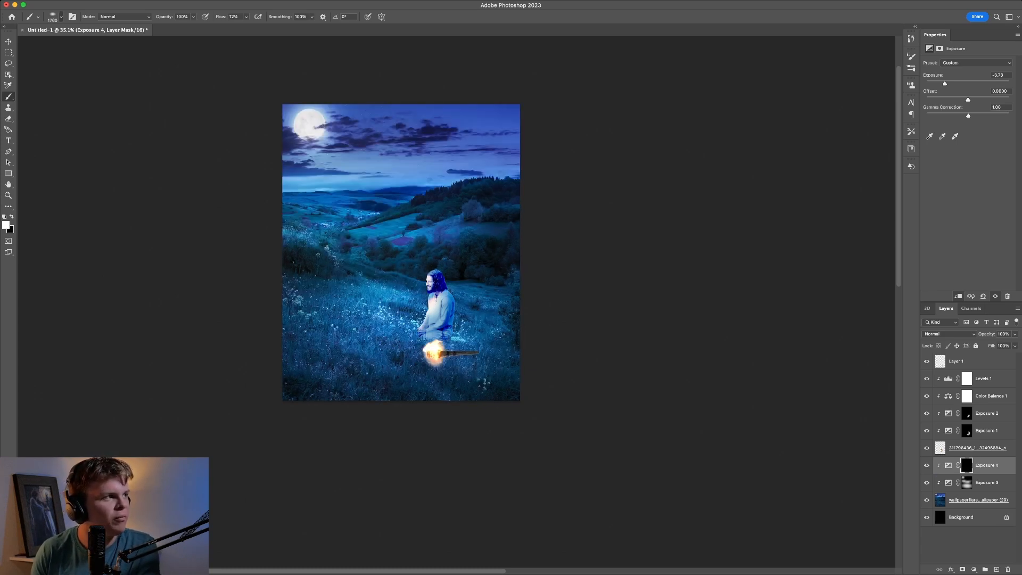
# Step: Darken the landscape's outer edges away from the moon on the Exposure 4 mask with a large brush, undoing the first attempt
pyautogui.press(']')
pyautogui.press(']')
pyautogui.press(']')
pyautogui.press(']')
pyautogui.press(']')
pyautogui.press(']')
pyautogui.press(']')
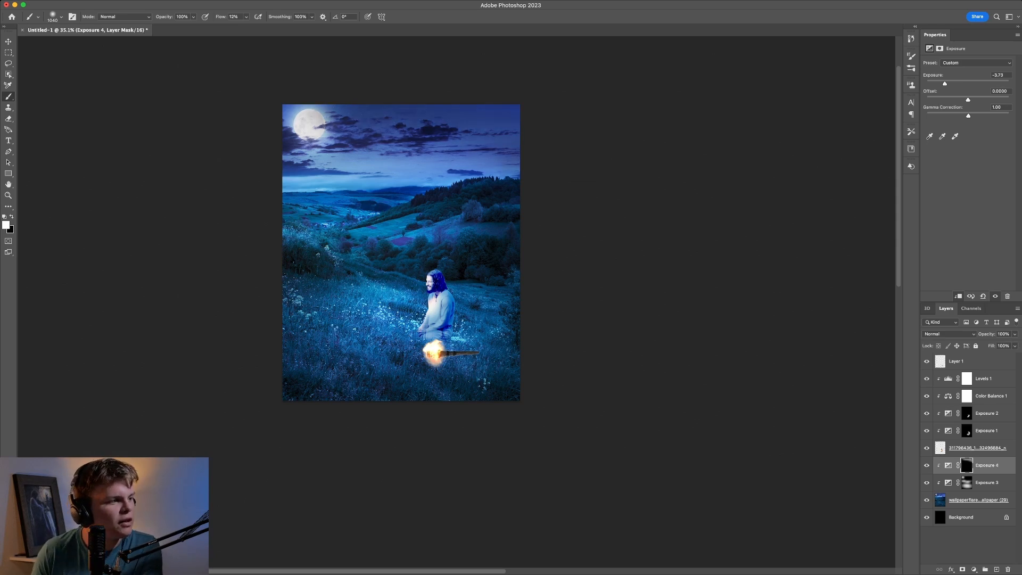
pyautogui.press('super+z')
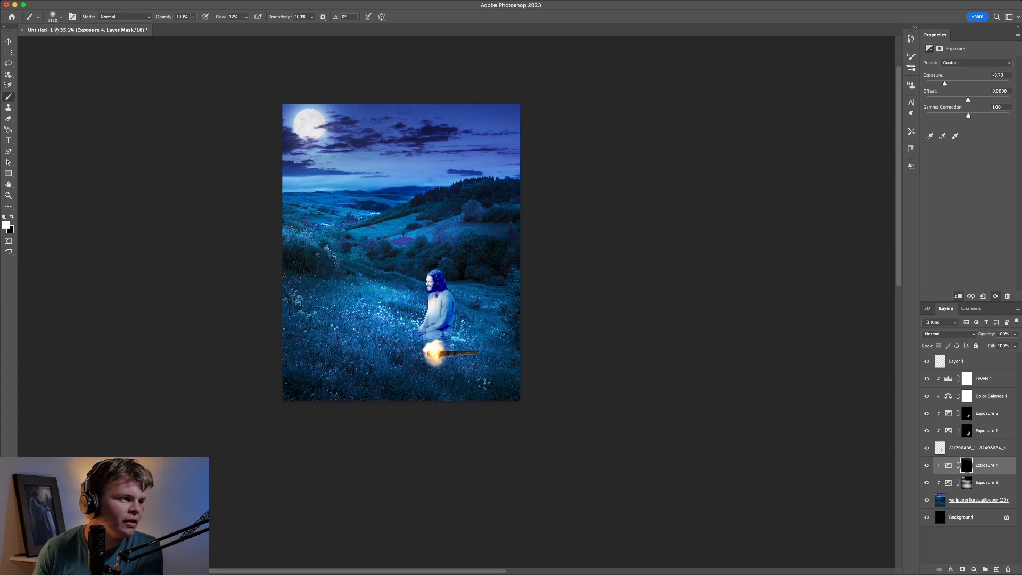
pyautogui.moveTo(581, 118); pyautogui.dragTo(591, 186)
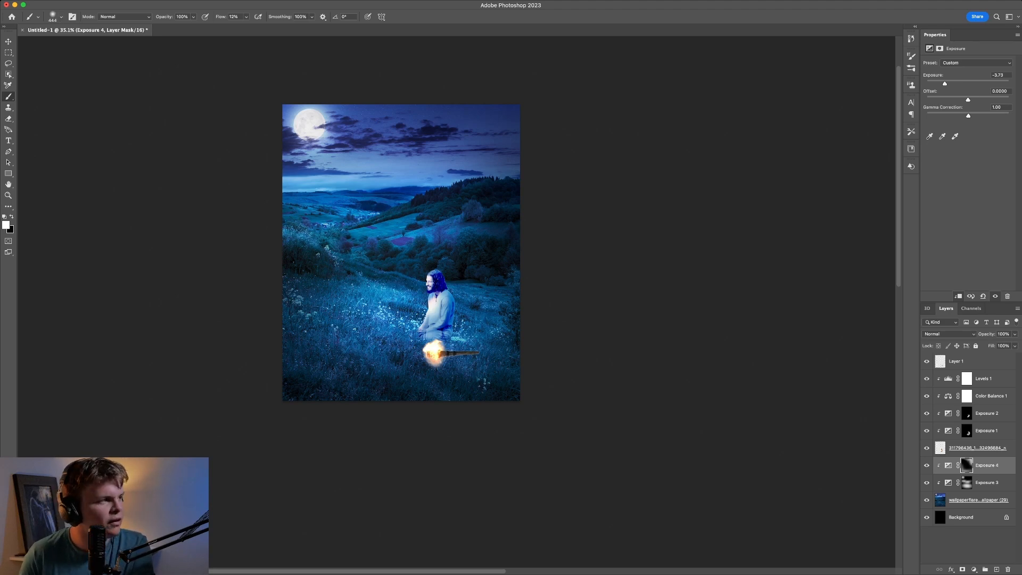
# Step: Invert the Levels 1 mask to black and get the brush ready over the man's head
pyautogui.press('z')
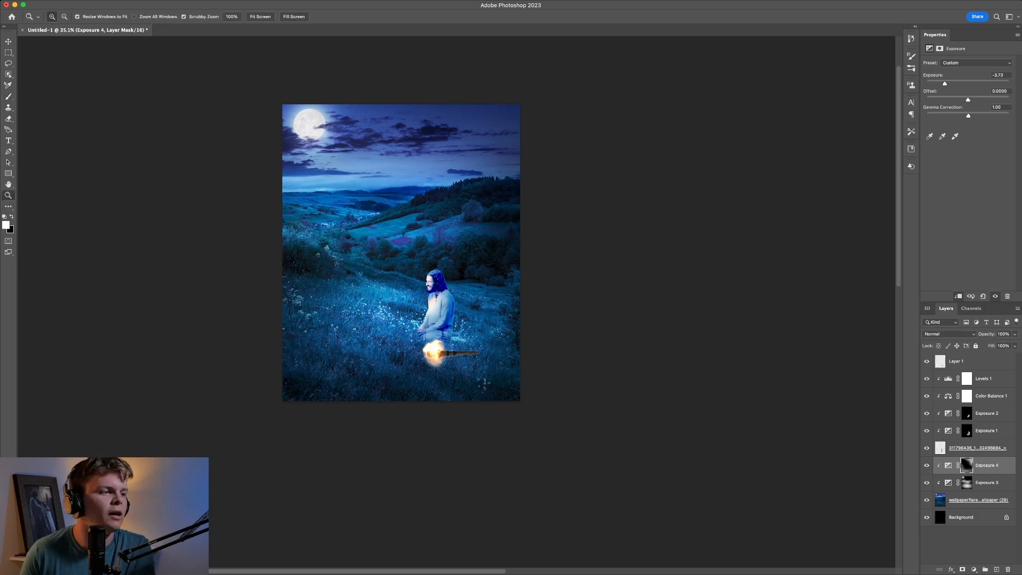
pyautogui.moveTo(489, 290); pyautogui.dragTo(582, 290)
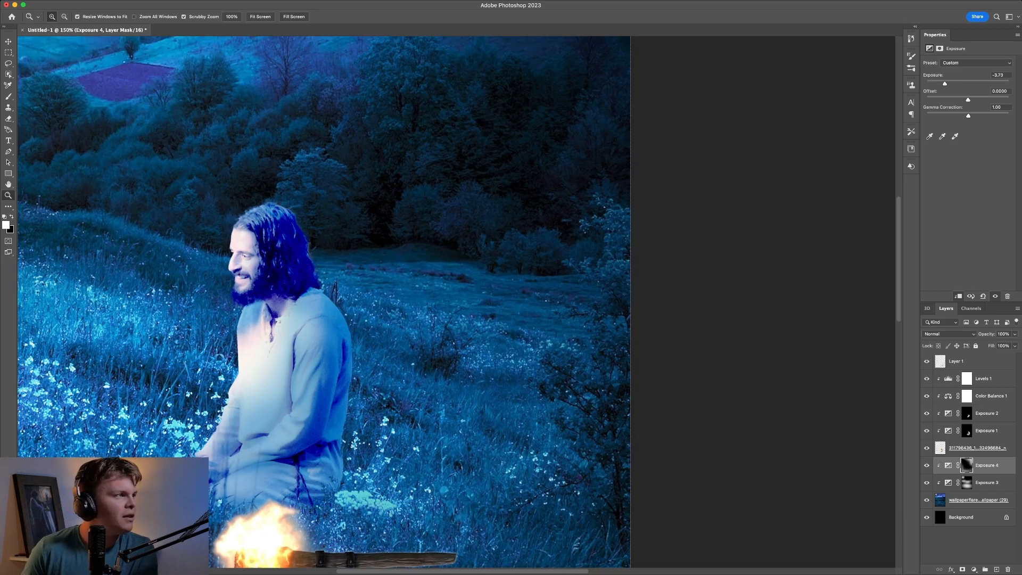
pyautogui.click(967, 378)
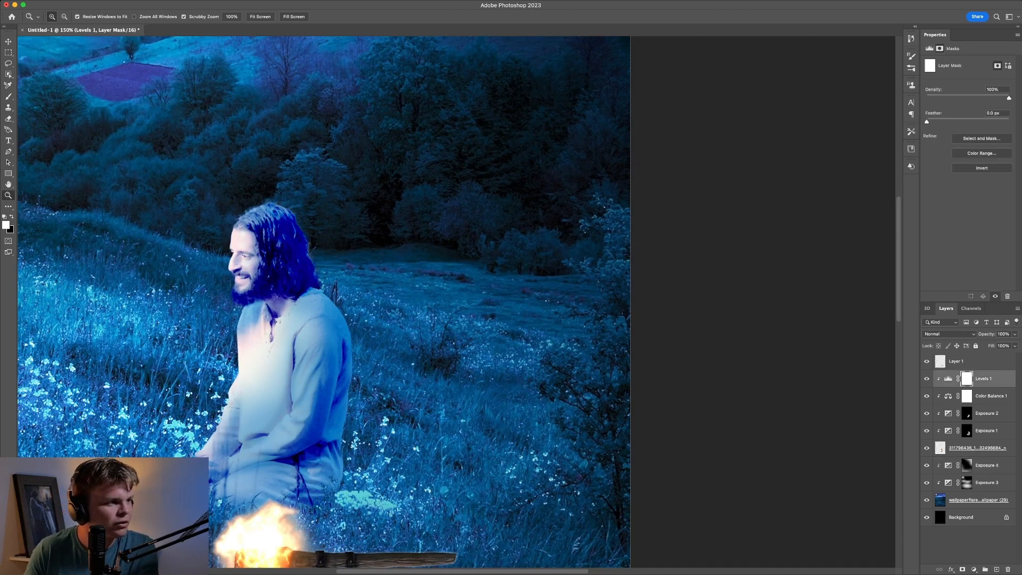
pyautogui.press('super+i')
pyautogui.moveTo(233, 283); pyautogui.dragTo(507, 290)
pyautogui.press('b')
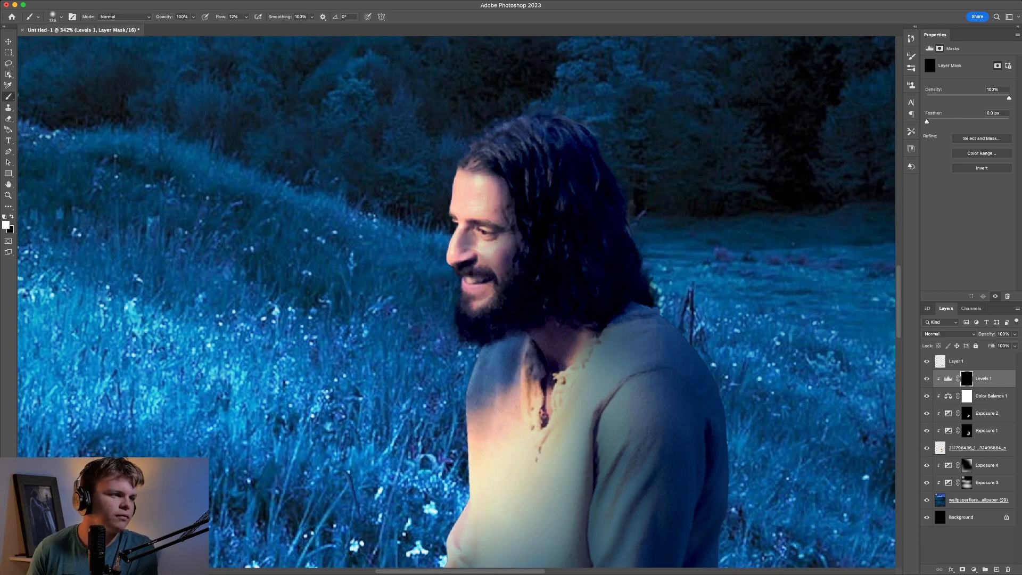
# Step: Paint the front of the man's hair and his beard brighter on the Levels 1 mask, undoing the first stroke on the face
pyautogui.moveTo(468, 255); pyautogui.dragTo(479, 276)
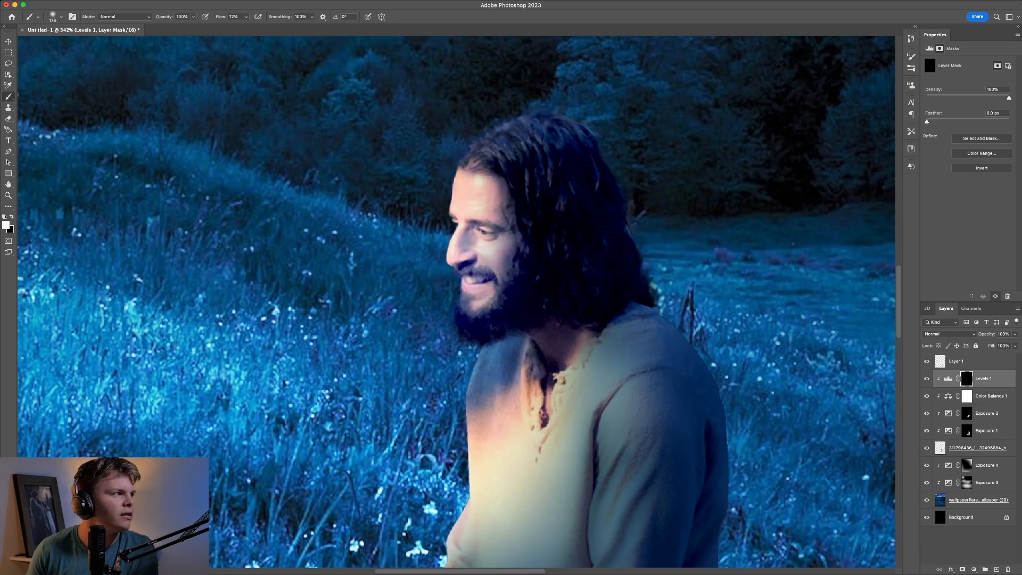
pyautogui.press('super+z')
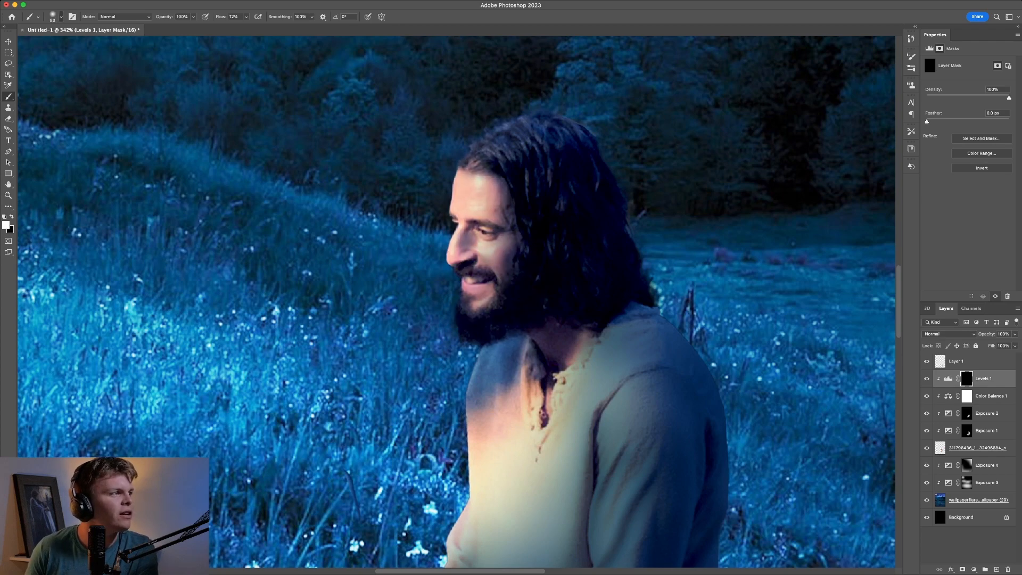
pyautogui.moveTo(462, 197)
pyautogui.mouseDown()
pyautogui.moveTo(495, 138)
pyautogui.moveTo(538, 117)
pyautogui.mouseUp()
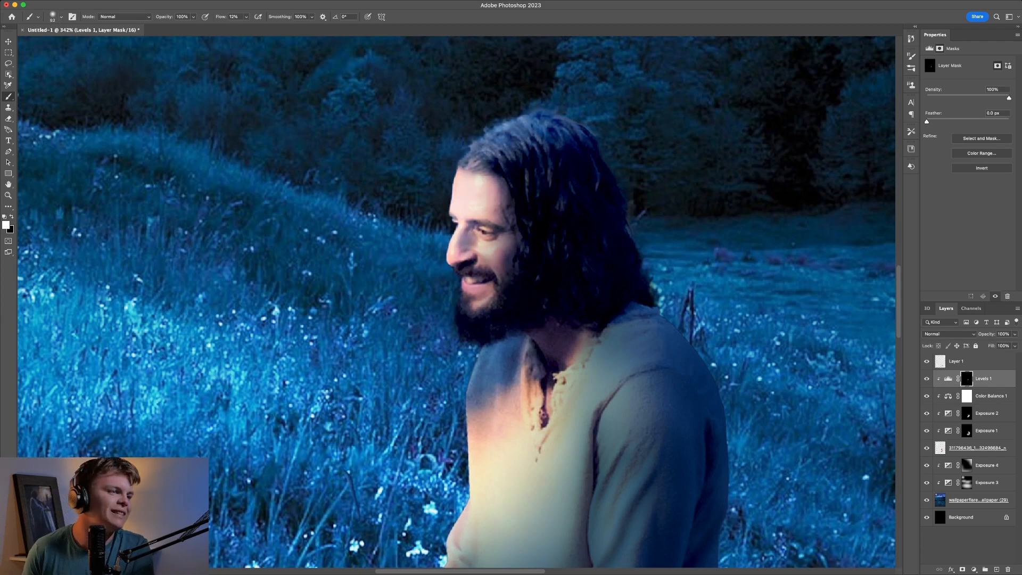
pyautogui.moveTo(462, 296); pyautogui.dragTo(469, 311)
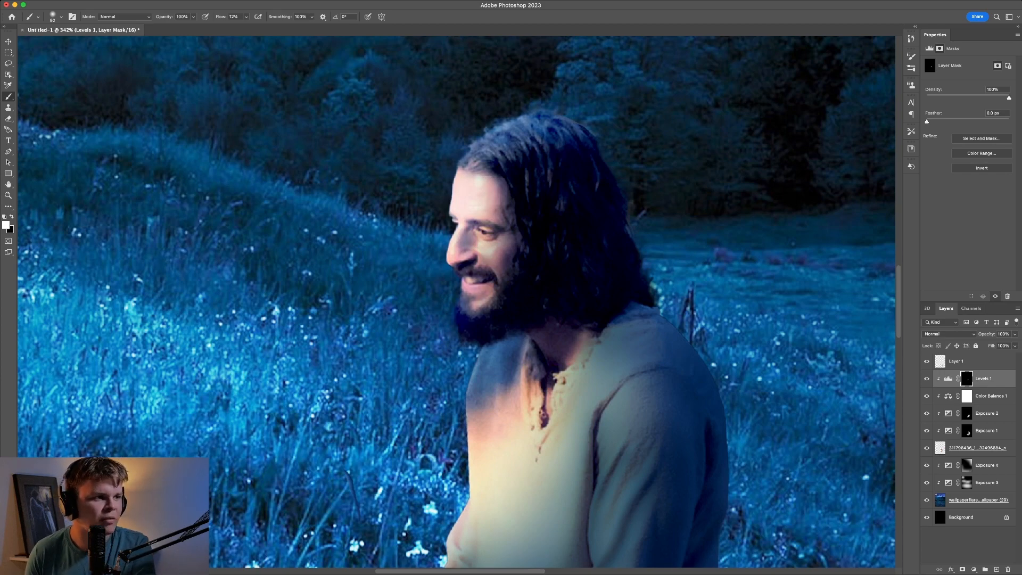
# Step: Paint brighter torchlight over the robe's chest, sleeve folds, forearms and lap on the Levels 1 mask
pyautogui.scroll(-5, 457, 302)
pyautogui.moveTo(471, 218)
pyautogui.mouseDown()
pyautogui.moveTo(462, 230)
pyautogui.moveTo(554, 261)
pyautogui.moveTo(568, 298)
pyautogui.mouseUp()
pyautogui.moveTo(487, 372)
pyautogui.mouseDown()
pyautogui.moveTo(492, 421)
pyautogui.moveTo(492, 240)
pyautogui.moveTo(559, 196)
pyautogui.mouseUp()
pyautogui.moveTo(447, 394); pyautogui.dragTo(415, 490)
pyautogui.scroll(-5, 426, 426)
pyautogui.moveTo(436, 367)
pyautogui.mouseDown()
pyautogui.moveTo(601, 245)
pyautogui.moveTo(607, 160)
pyautogui.mouseUp()
pyautogui.scroll(-3, 559, 239)
pyautogui.moveTo(458, 261); pyautogui.dragTo(553, 213)
pyautogui.scroll(6, 559, 224)
pyautogui.moveTo(614, 186); pyautogui.dragTo(596, 346)
pyautogui.moveTo(561, 407); pyautogui.dragTo(458, 458)
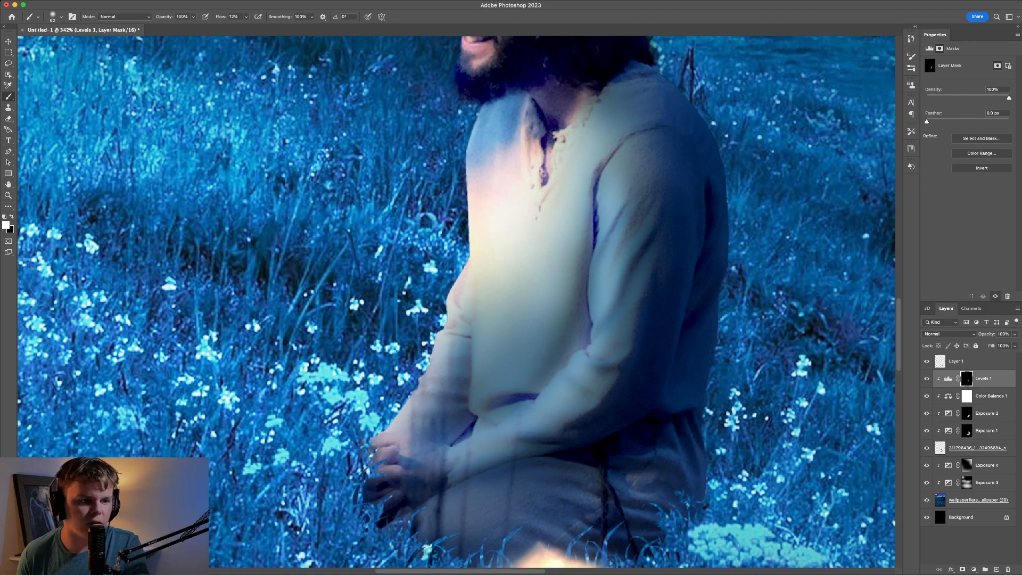
# Step: Set the midtone cyan-red value of Color Balance 1 to -40
pyautogui.click(947, 396)
pyautogui.click(948, 396)
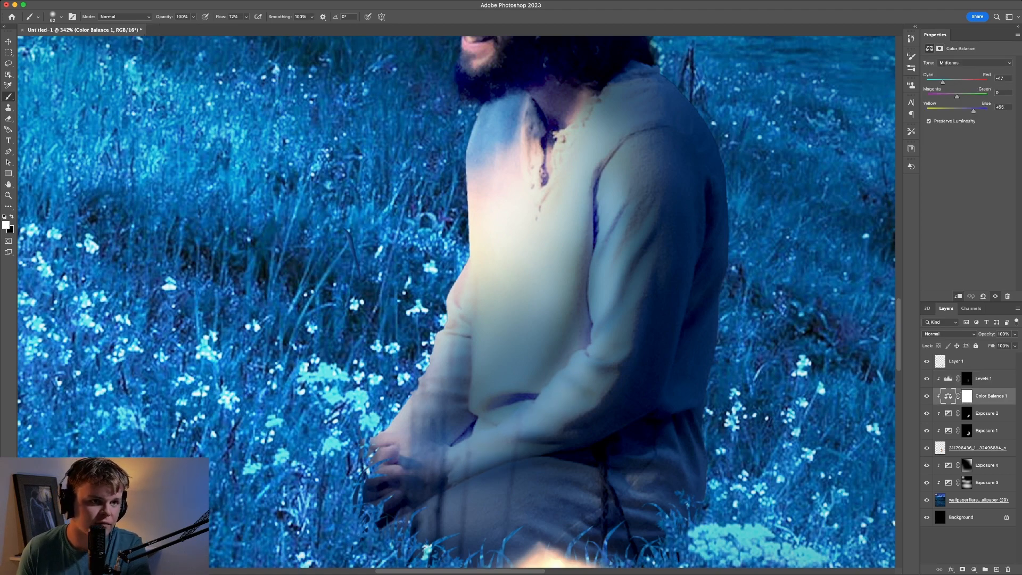
pyautogui.click(974, 62)
pyautogui.click(958, 53)
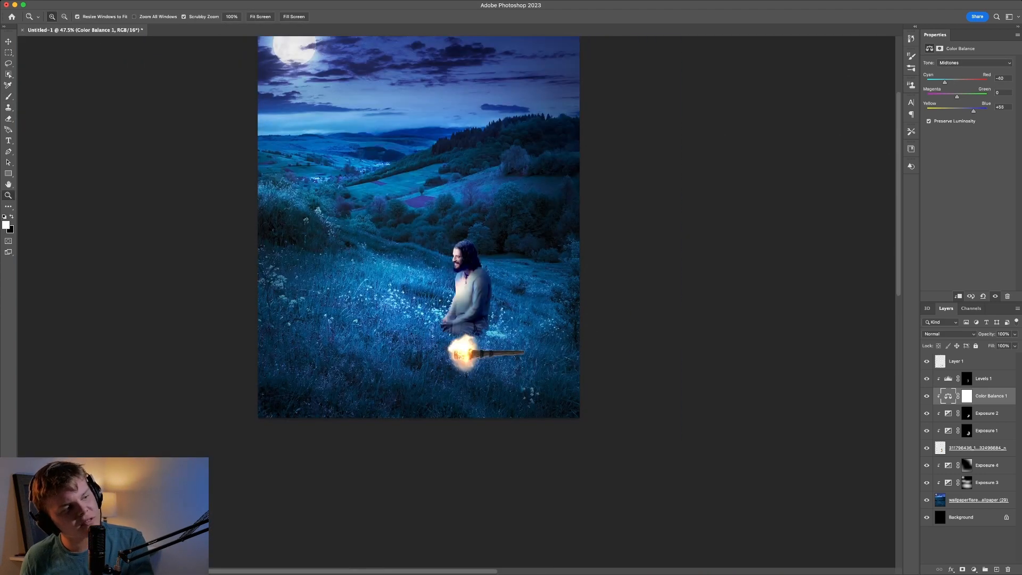
# Step: Inspect the torch close up in the grass, briefly hiding the man's layer and showing it again
pyautogui.moveTo(482, 340); pyautogui.dragTo(527, 341)
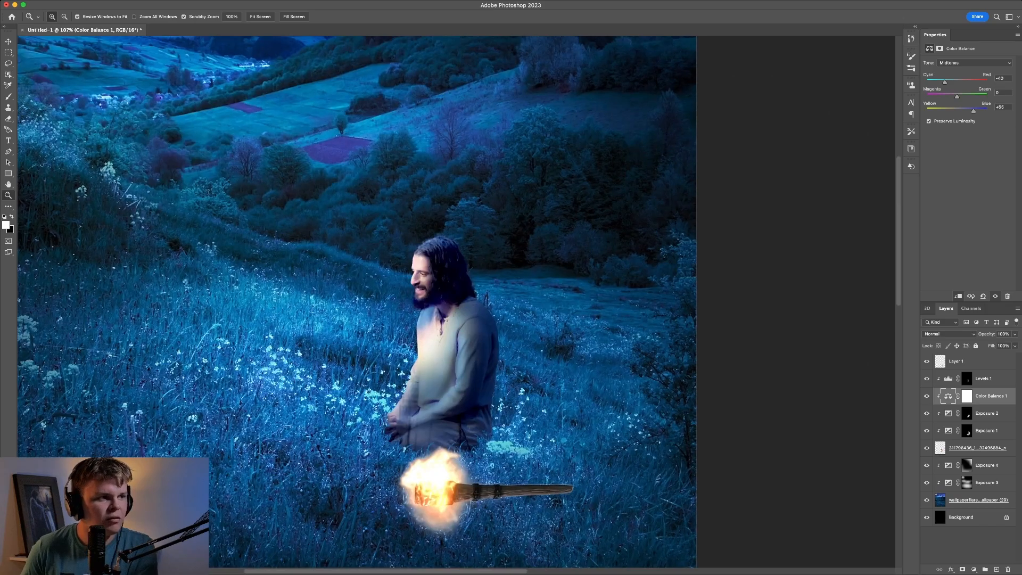
pyautogui.scroll(-5, 457, 372)
pyautogui.moveTo(431, 396); pyautogui.dragTo(493, 396)
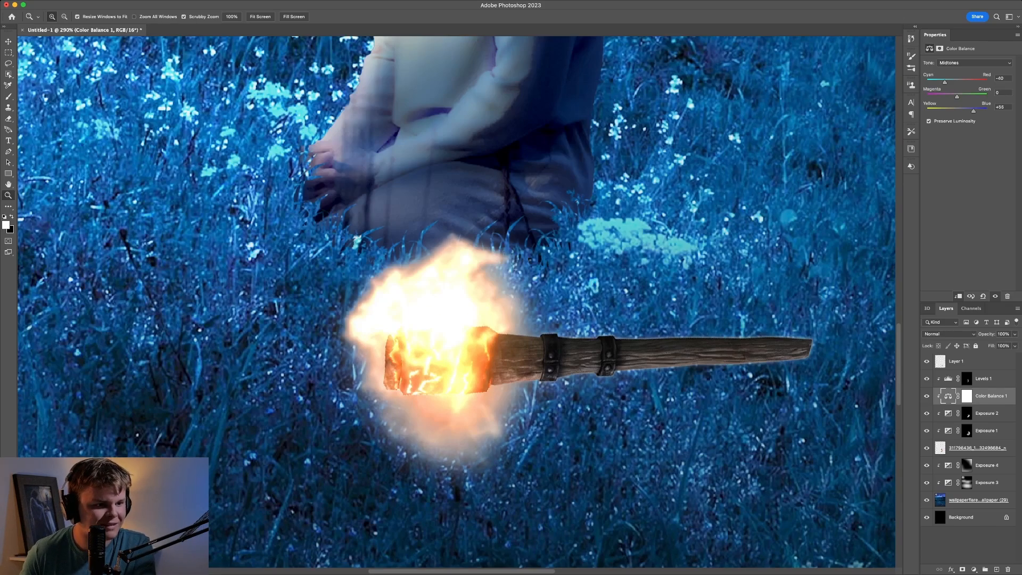
pyautogui.press('super+Tab')
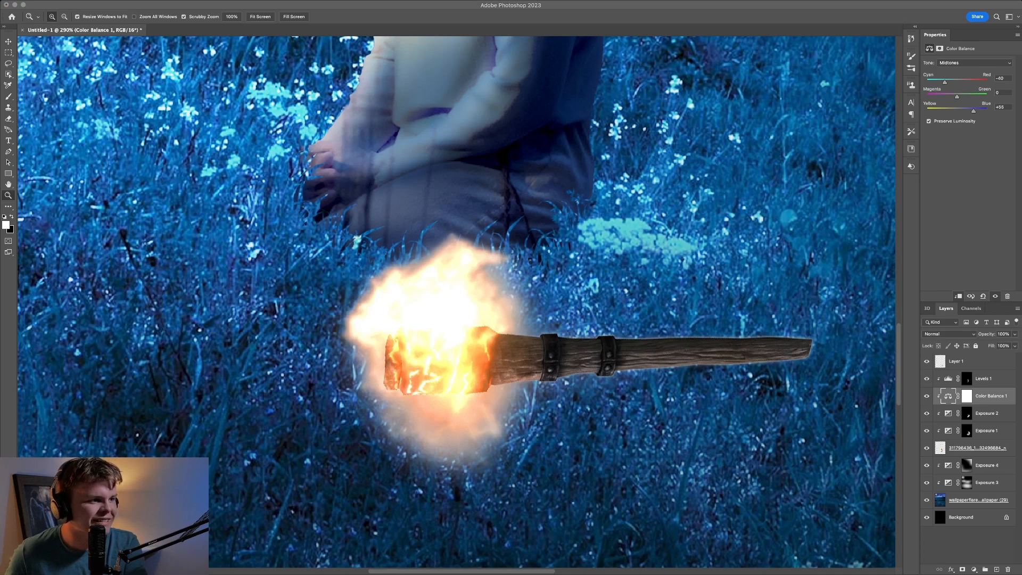
pyautogui.click(969, 544)
pyautogui.moveTo(433, 372)
pyautogui.mouseDown()
pyautogui.moveTo(462, 371)
pyautogui.moveTo(420, 371)
pyautogui.mouseUp()
pyautogui.click(927, 449)
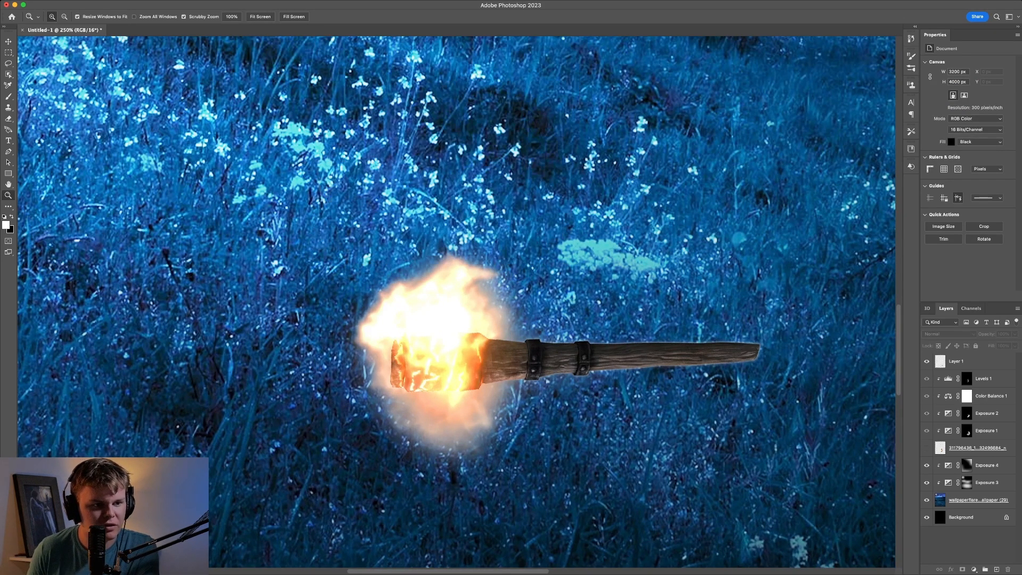
pyautogui.click(926, 448)
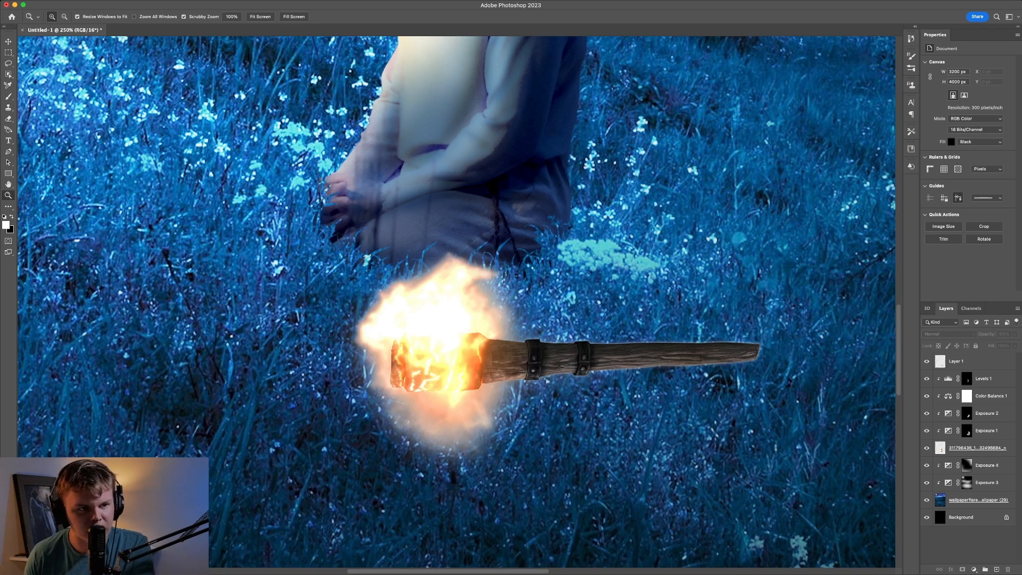
# Step: Erase the flames above and below the torch head on Layer 1 with a large soft eraser, undoing the first hard-edged strokes
pyautogui.click(974, 362)
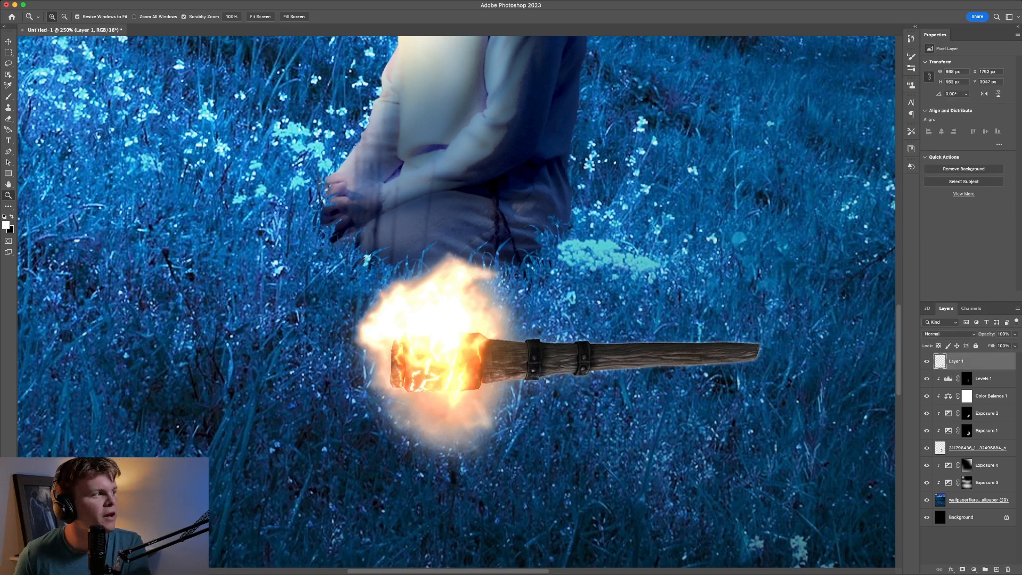
pyautogui.click(8, 119)
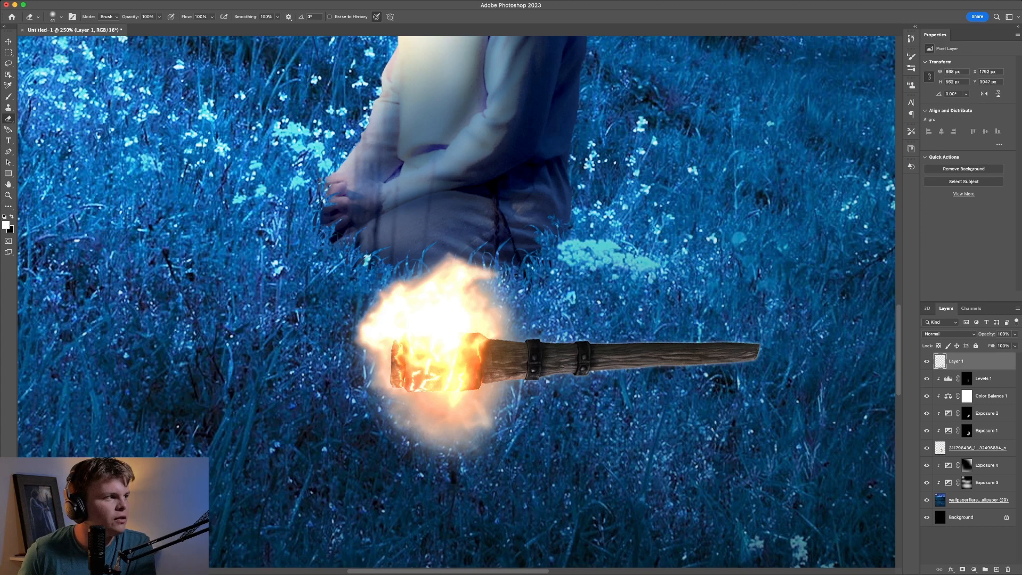
pyautogui.hotkey('shift', ']')
pyautogui.hotkey('shift', ']')
pyautogui.hotkey('shift', ']')
pyautogui.hotkey('shift', ']')
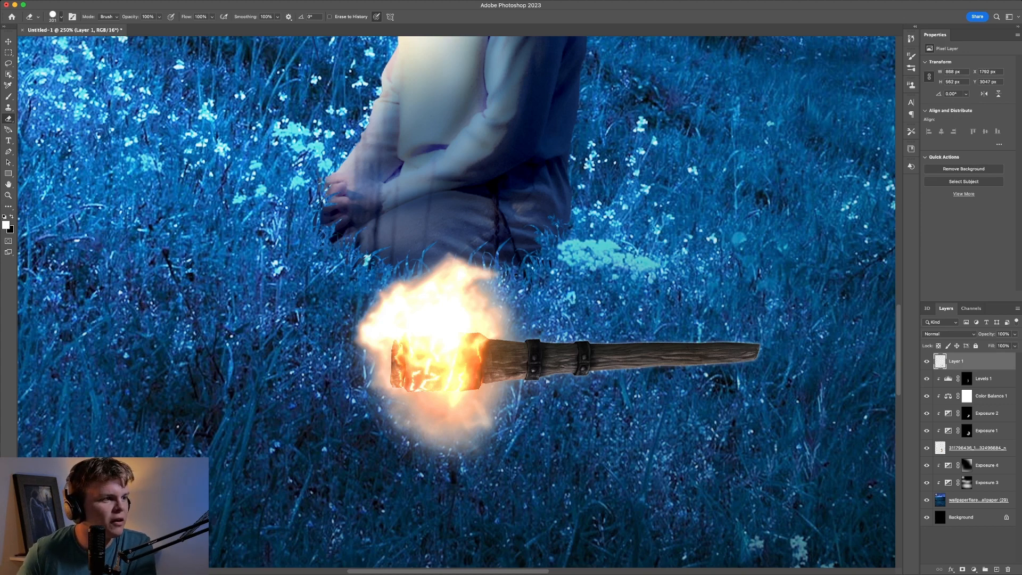
pyautogui.moveTo(373, 251)
pyautogui.mouseDown()
pyautogui.moveTo(469, 253)
pyautogui.moveTo(376, 273)
pyautogui.moveTo(482, 271)
pyautogui.mouseUp()
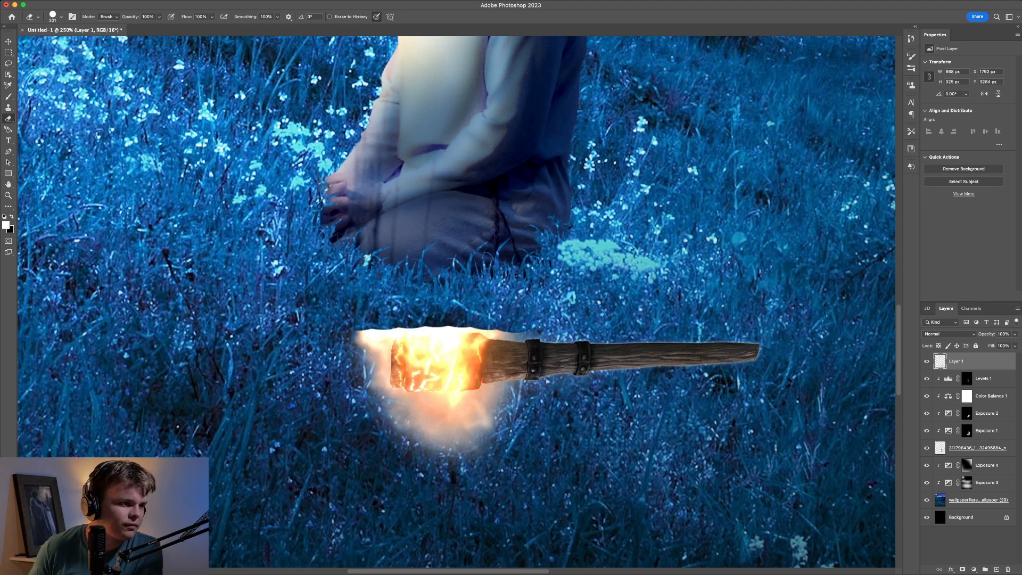
pyautogui.moveTo(404, 458); pyautogui.dragTo(474, 458)
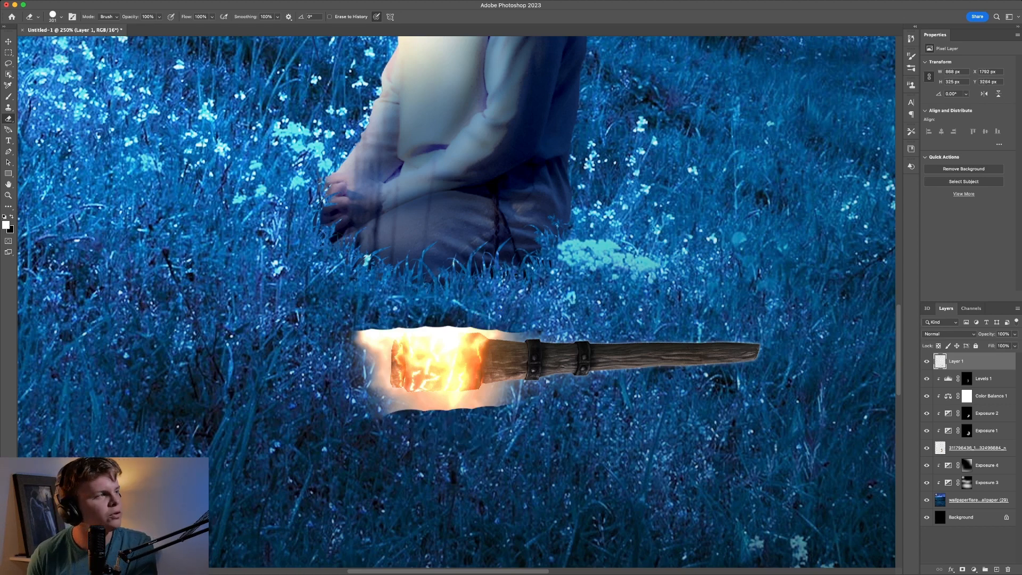
pyautogui.press('super+z')
pyautogui.press('super+z')
pyautogui.moveTo(349, 282)
pyautogui.mouseDown()
pyautogui.moveTo(495, 282)
pyautogui.moveTo(383, 298)
pyautogui.mouseUp()
pyautogui.moveTo(394, 466)
pyautogui.mouseDown()
pyautogui.moveTo(469, 462)
pyautogui.moveTo(415, 457)
pyautogui.mouseUp()
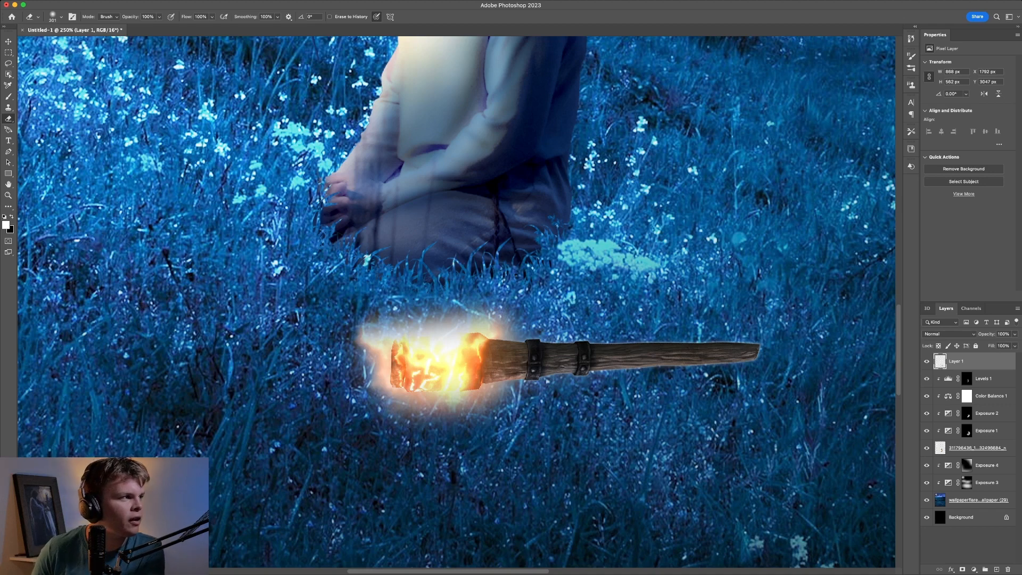
# Step: Erase grass-blade shapes from the end of the torch handle with a grass-shaped eraser tip, undoing the stamps over the torch head
pyautogui.hotkey('shift', ']')
pyautogui.hotkey('shift', ']')
pyautogui.hotkey('shift', ']')
pyautogui.hotkey('shift', ']')
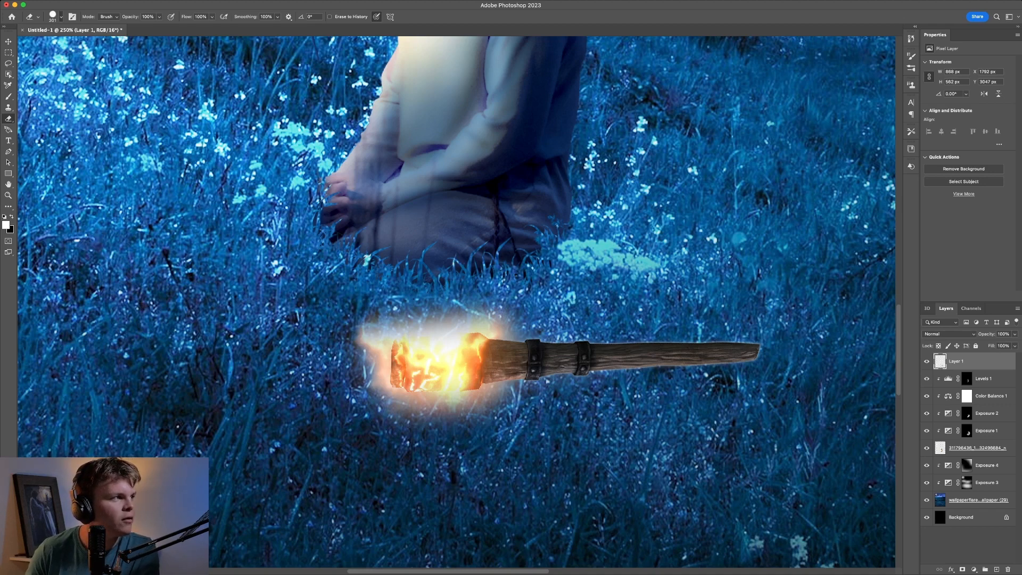
pyautogui.press('.')
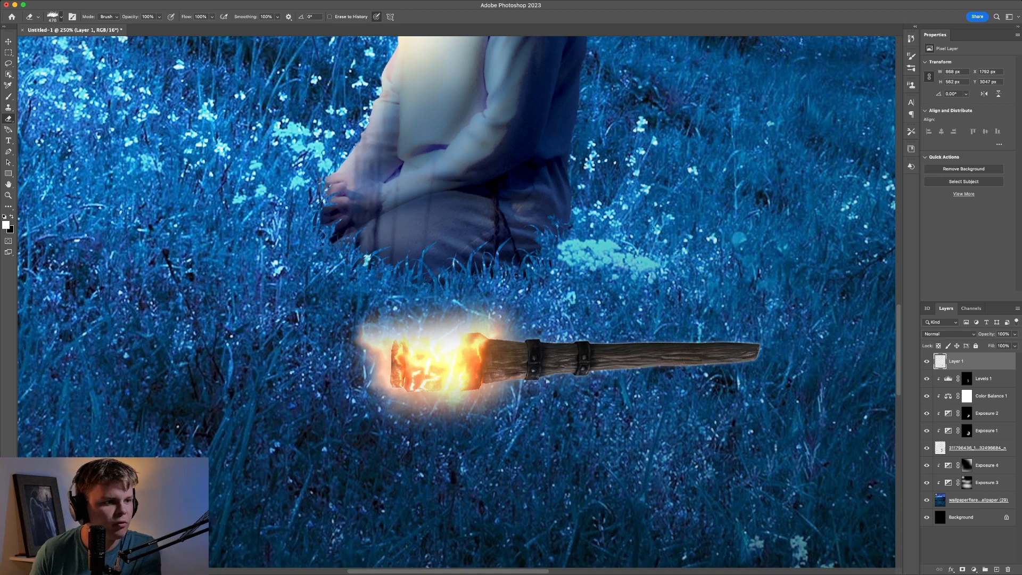
pyautogui.click(684, 391)
pyautogui.click(569, 357)
pyautogui.hotkey('ctrl', 'z')
pyautogui.click(474, 386)
pyautogui.click(470, 366)
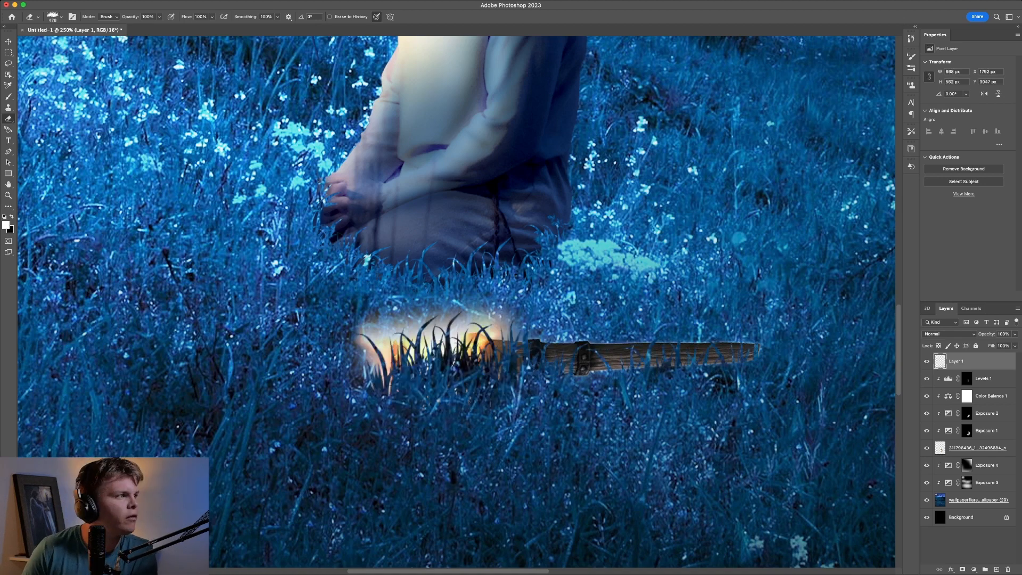
pyautogui.hotkey('ctrl', 'z')
pyautogui.hotkey('ctrl', 'z')
# Step: Try a much larger grass-shaped eraser stamp over the torch and undo it
pyautogui.press(']')
pyautogui.press(']')
pyautogui.press(']')
pyautogui.press(']')
pyautogui.press(']')
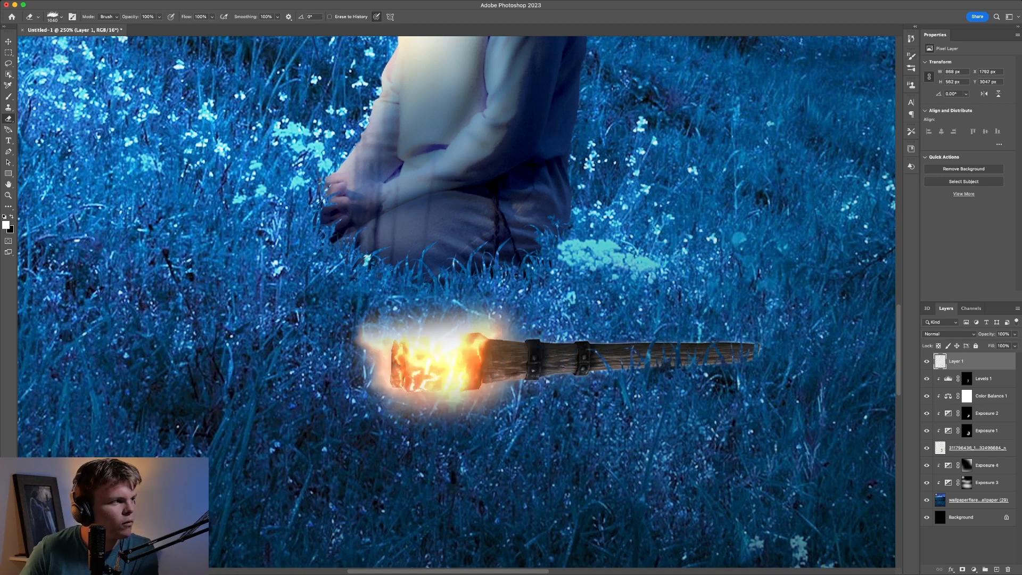
pyautogui.scroll(-10, 177, 179)
pyautogui.click(285, 243)
pyautogui.press('super+z')
# Step: Erase the torch's lower edge with grass-shaped stamps, and its upper edge with the eraser tip rotated to 180°
pyautogui.click(62, 16)
pyautogui.click(911, 57)
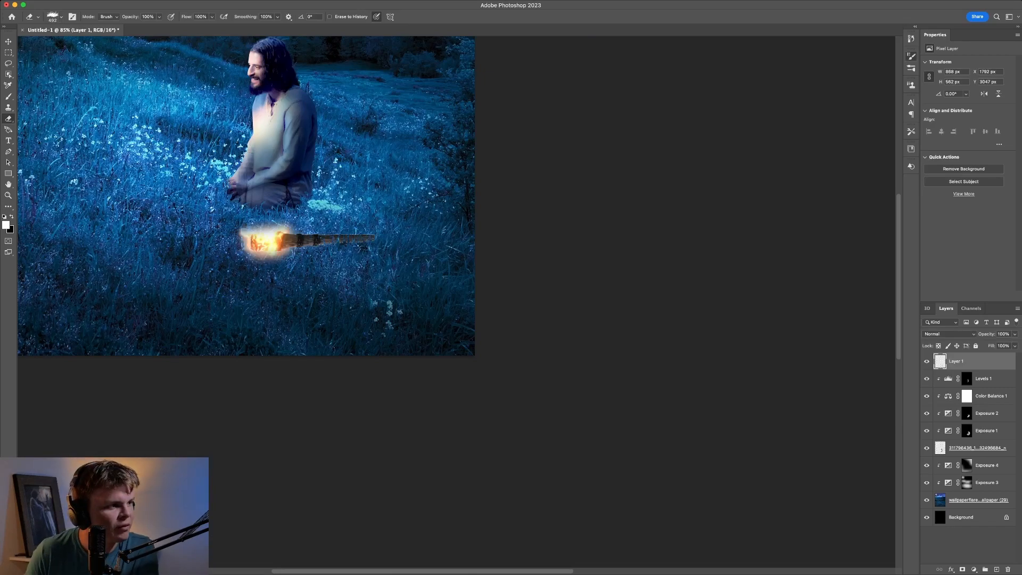
pyautogui.click(311, 252)
pyautogui.click(264, 251)
pyautogui.moveTo(78, 46); pyautogui.dragTo(53, 45)
pyautogui.click(268, 224)
pyautogui.press('super+z')
pyautogui.click(265, 225)
pyautogui.click(286, 225)
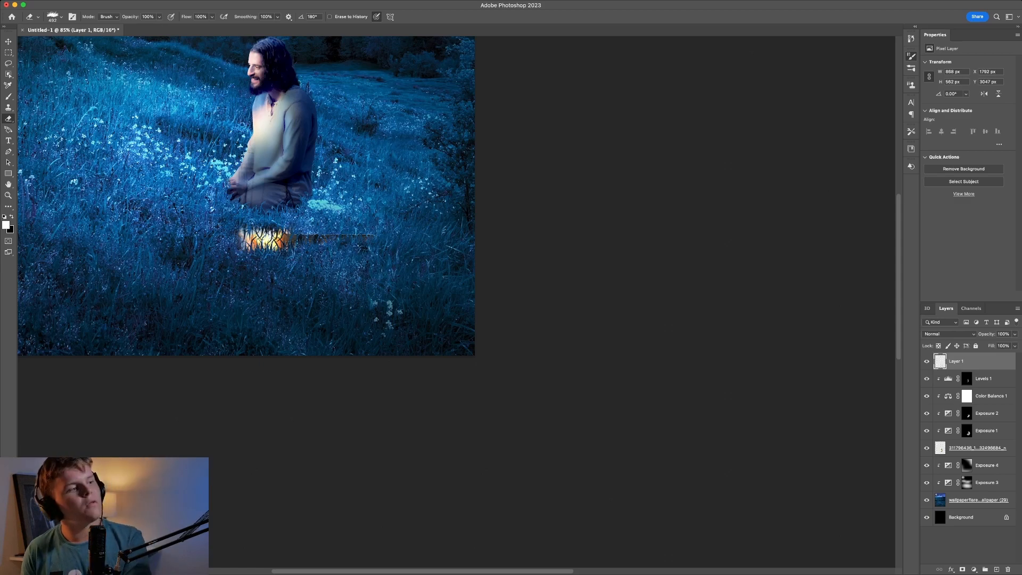
# Step: Move the torch layer up and slightly left toward the man's knees, to X 1767 px and Y 2978 px
pyautogui.moveTo(287, 225)
pyautogui.mouseDown()
pyautogui.moveTo(417, 400)
pyautogui.moveTo(410, 416)
pyautogui.mouseUp()
pyautogui.click(399, 415)
pyautogui.press('super+t')
pyautogui.press('Return')
pyautogui.press('z')
pyautogui.moveTo(446, 487); pyautogui.dragTo(497, 487)
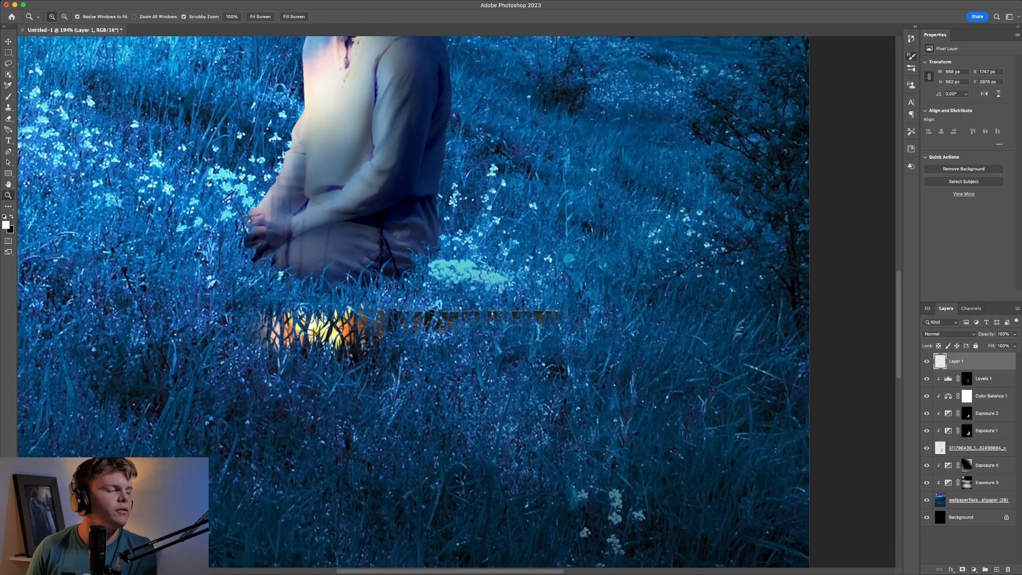
# Step: Add a clipped Levels adjustment above Exposure 4 with RGB midtones about 2.5, brighter red midtones and blue midtones at 0.25
pyautogui.click(967, 466)
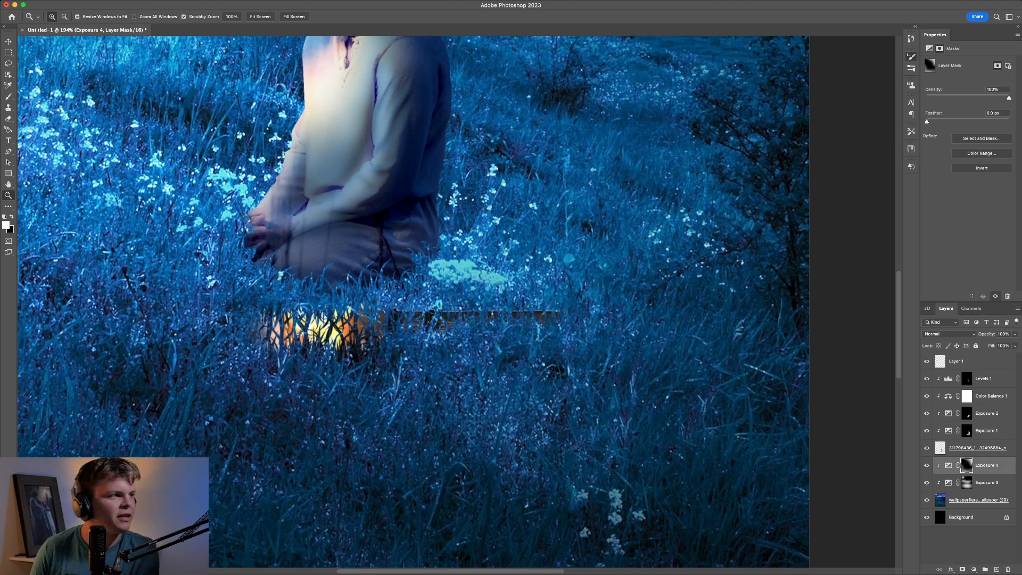
pyautogui.click(973, 569)
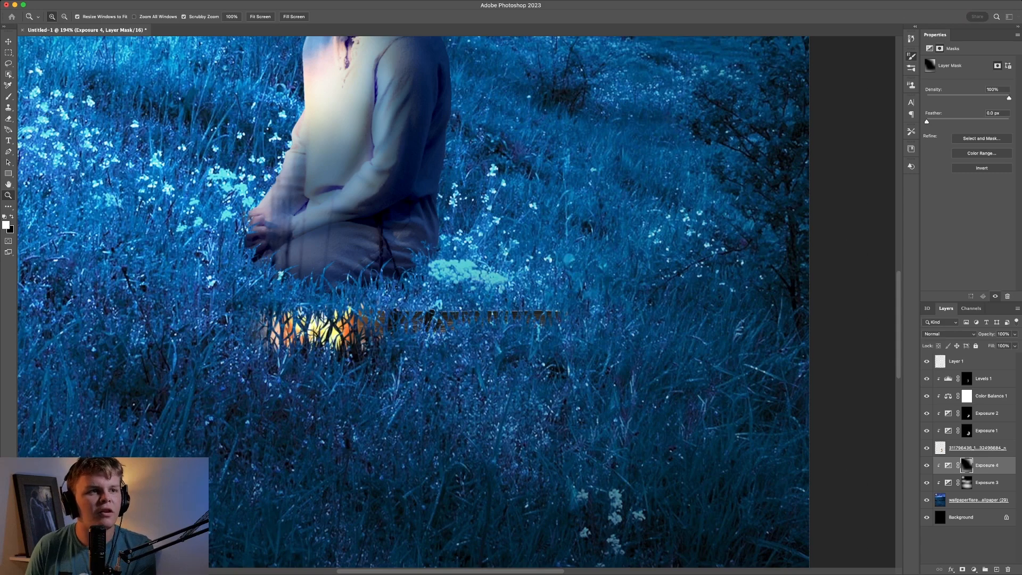
pyautogui.click(983, 430)
pyautogui.moveTo(974, 125); pyautogui.dragTo(950, 125)
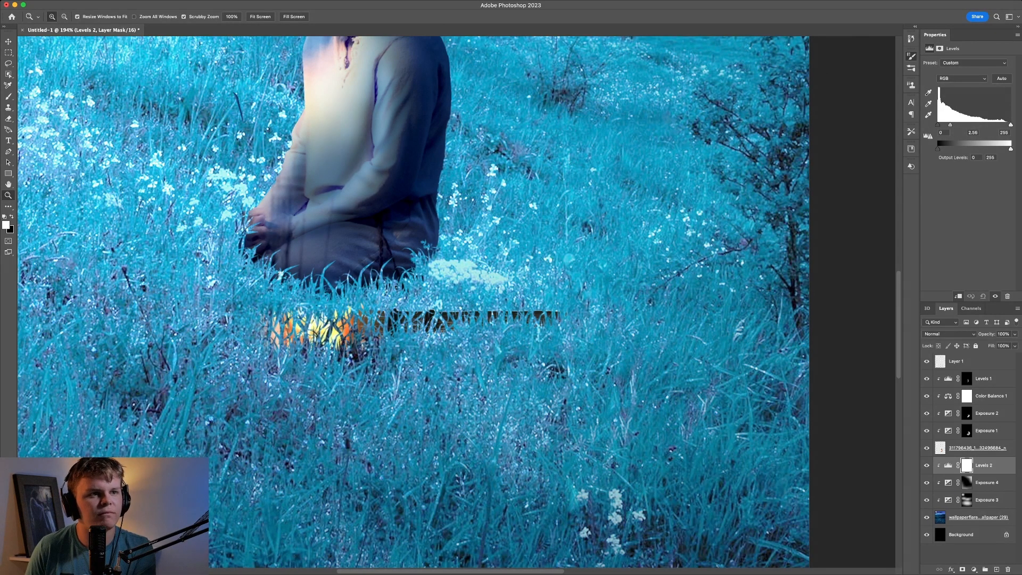
pyautogui.click(960, 88)
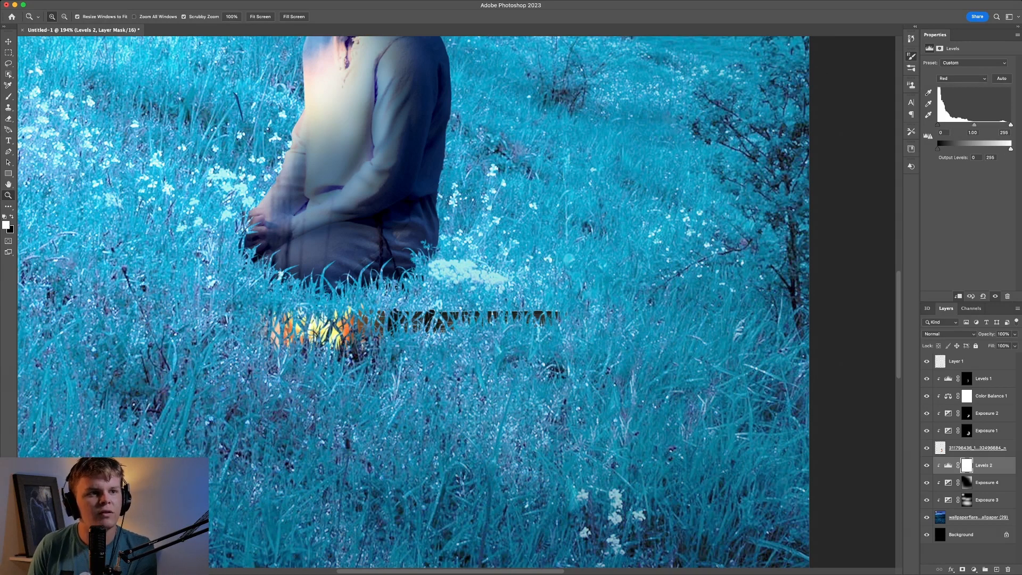
pyautogui.moveTo(974, 125); pyautogui.dragTo(954, 124)
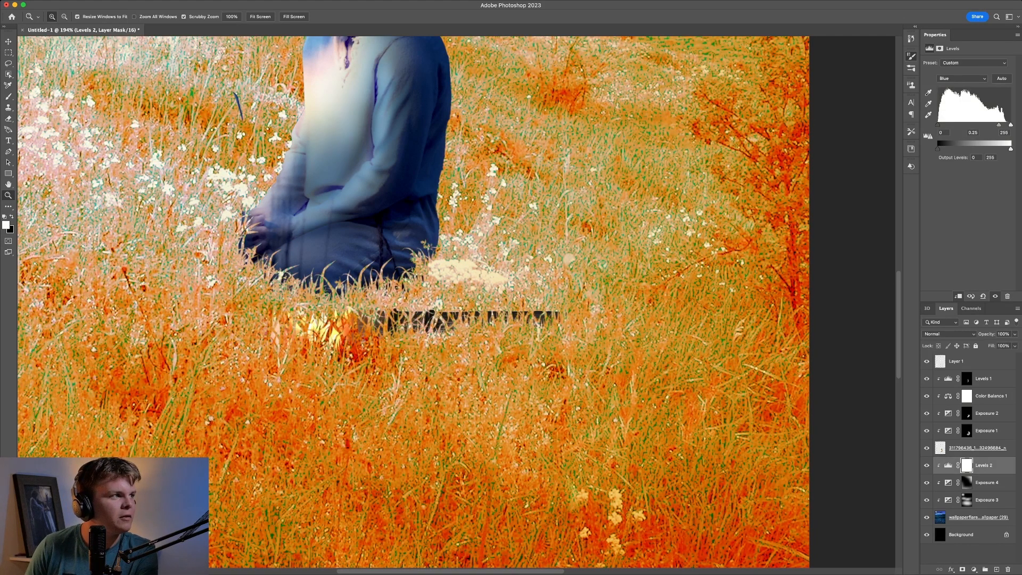
# Step: Invert the Levels 2 mask to black and enlarge the brush to about 1400 px for painting the glow
pyautogui.press('super+i')
pyautogui.press('b')
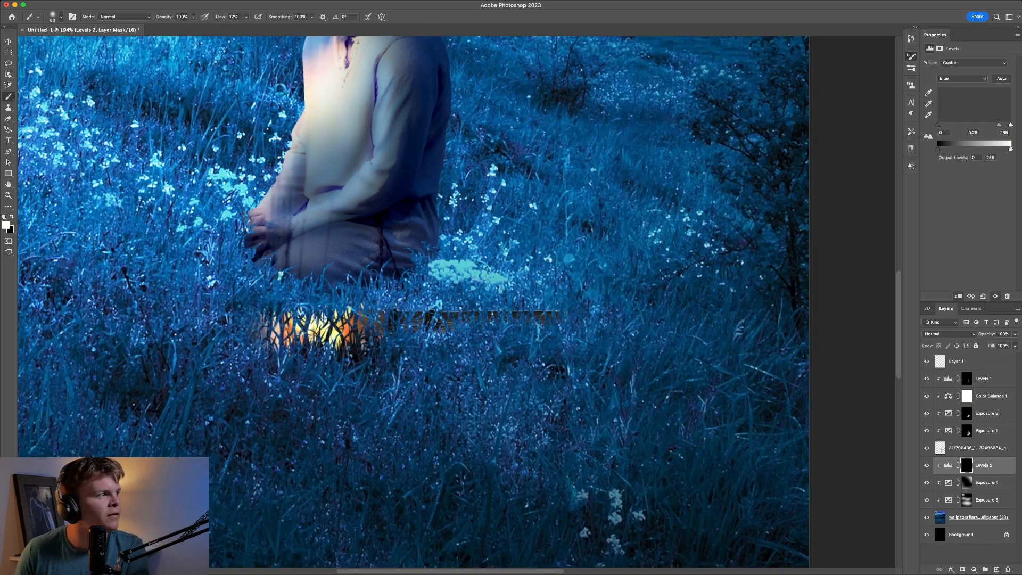
pyautogui.press(']')
pyautogui.press(']')
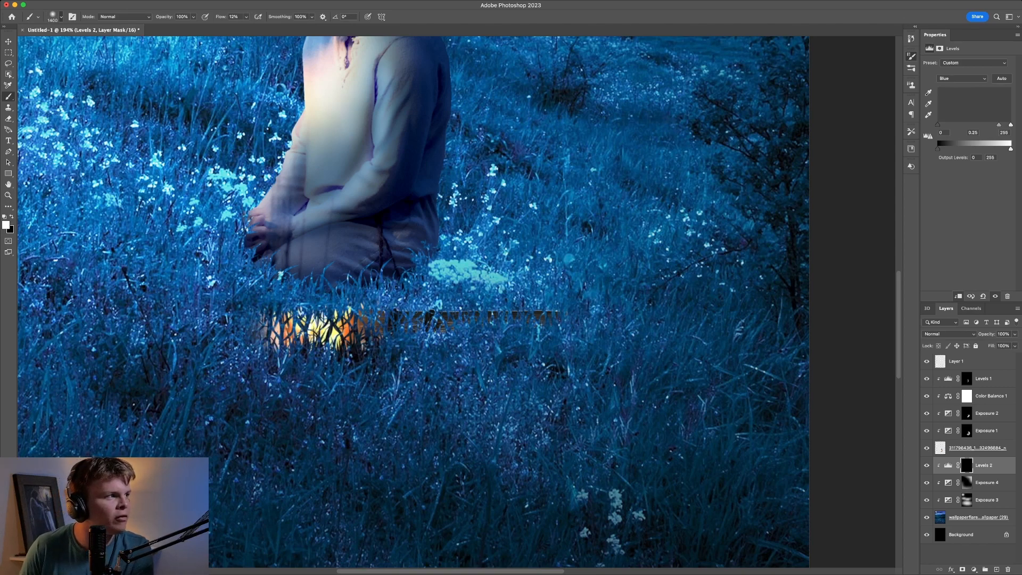
# Step: Darken the foreground grass on the Exposure 4 and Exposure 3 masks, and reselect the Levels 2 mask with the torch in close view
pyautogui.press('e')
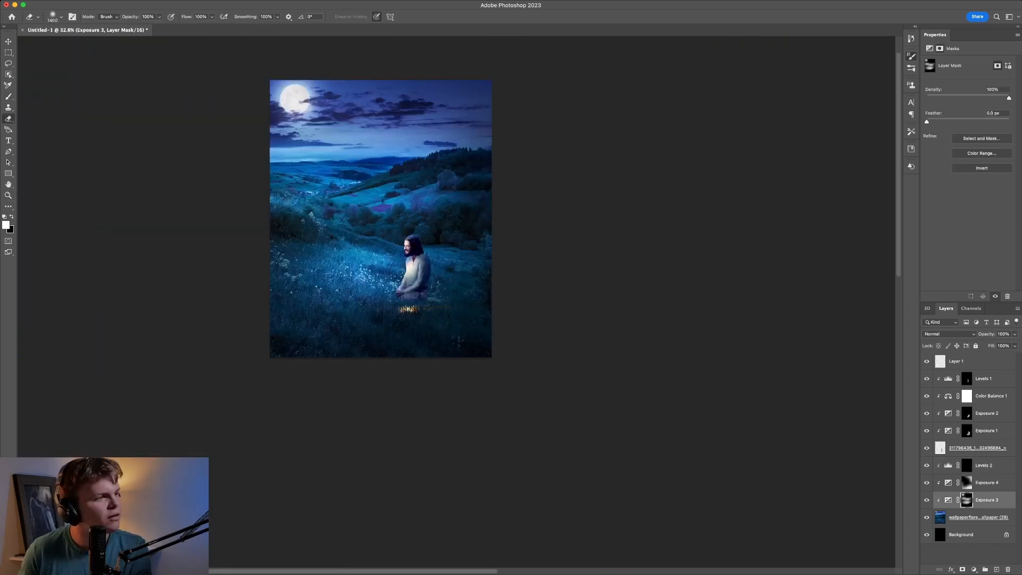
pyautogui.press('z')
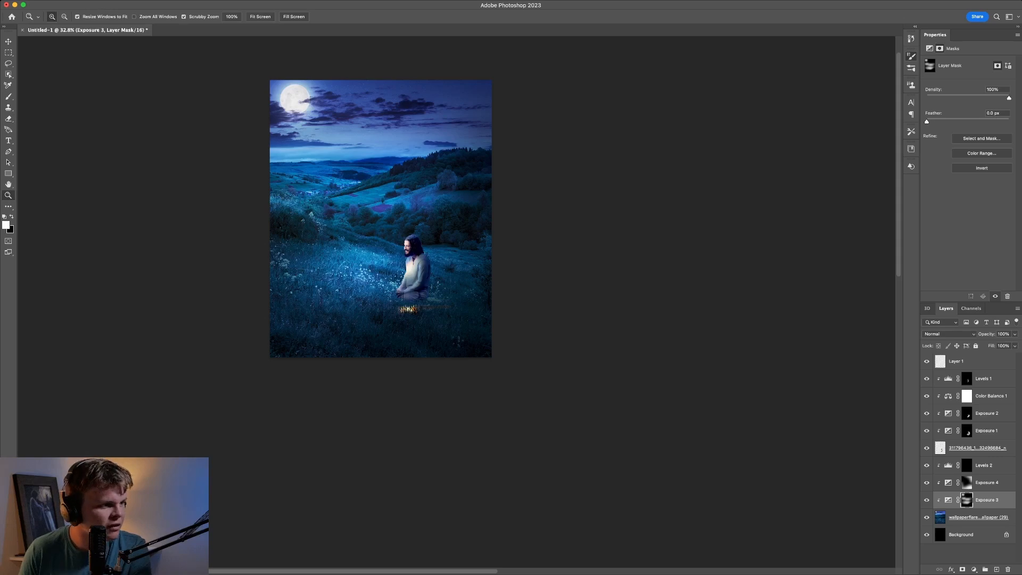
pyautogui.moveTo(413, 307); pyautogui.dragTo(509, 307)
pyautogui.click(967, 465)
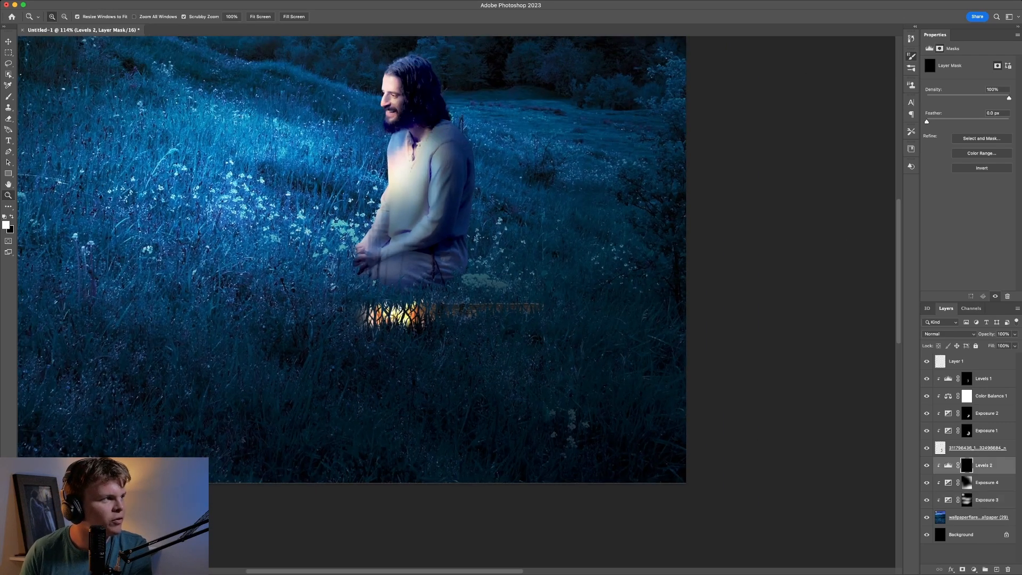
# Step: Paint the warm glow into the grass around the torch on the Levels 2 mask, and adjust that layer's blending to spare the shadows
pyautogui.press('b')
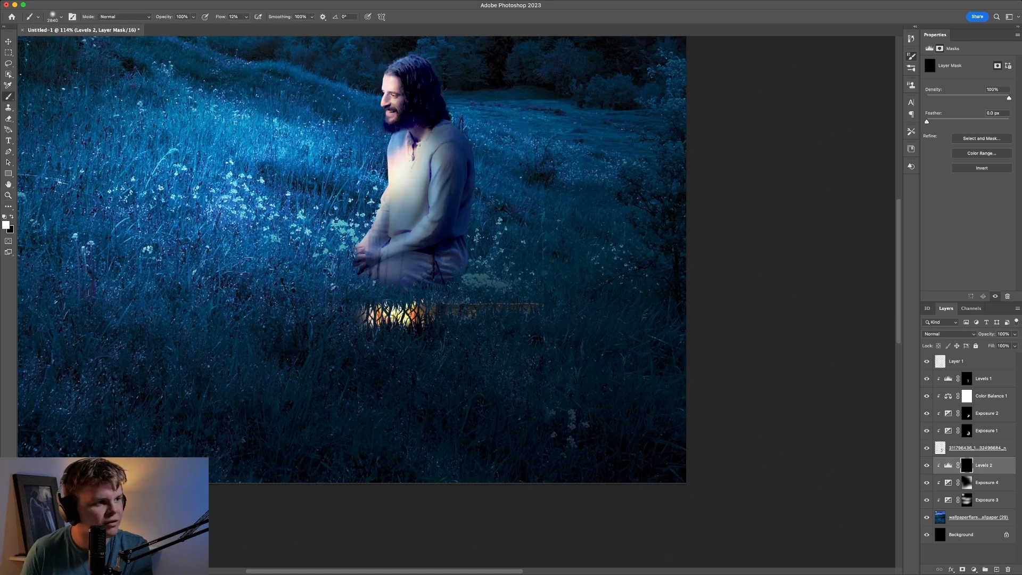
pyautogui.click(427, 329)
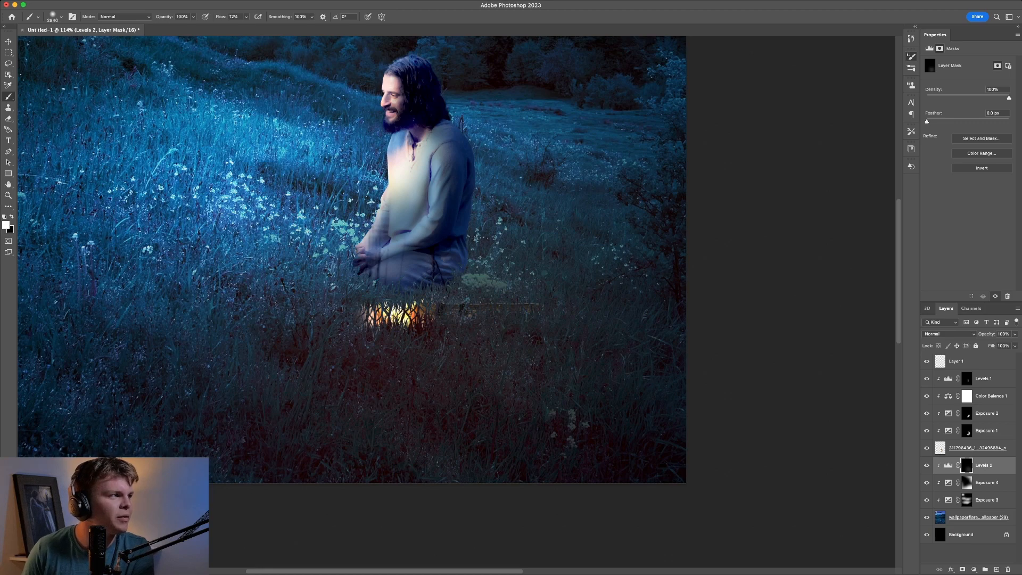
pyautogui.hotkey('ctrl', 'z')
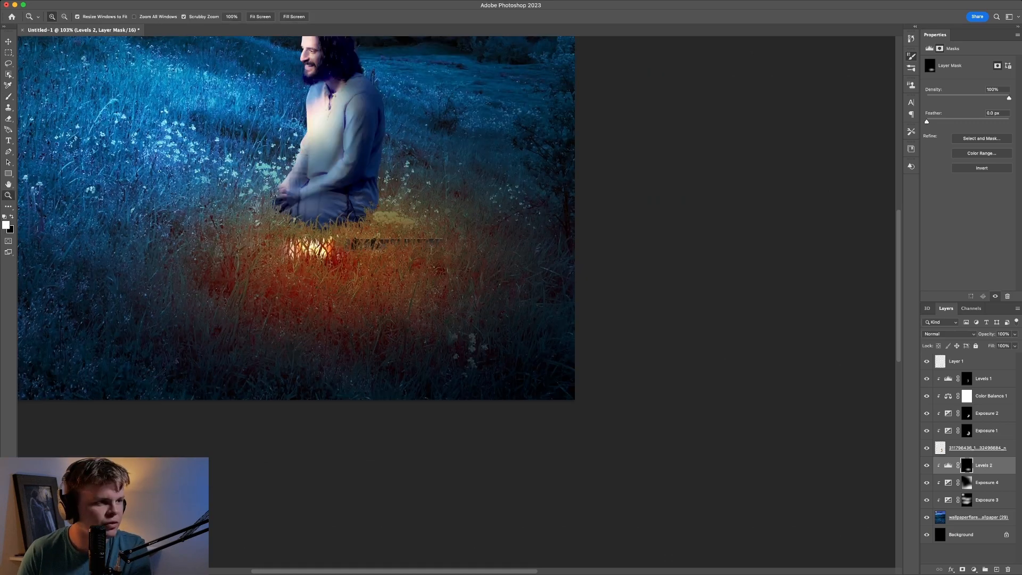
pyautogui.press('space')
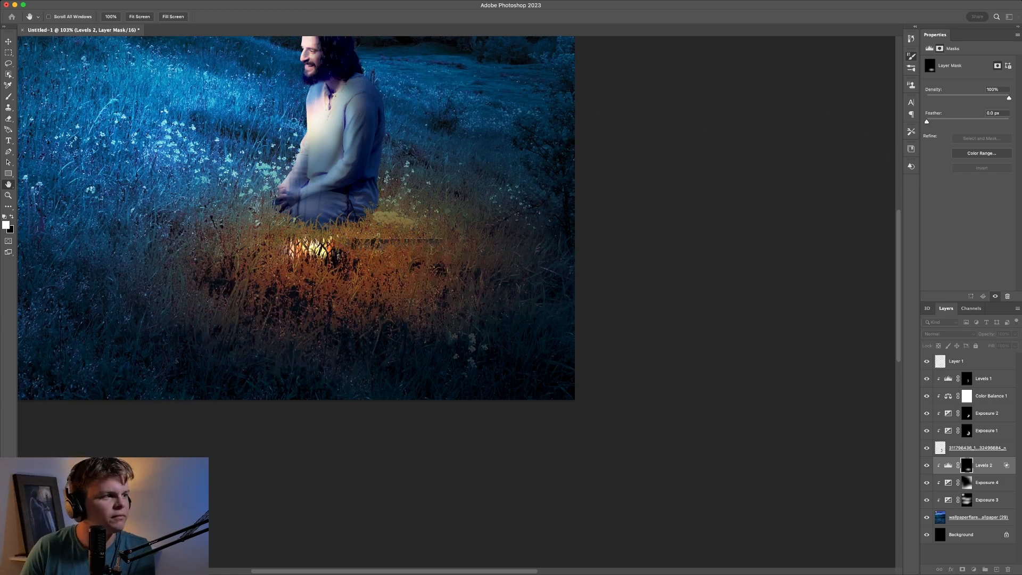
pyautogui.press('Return')
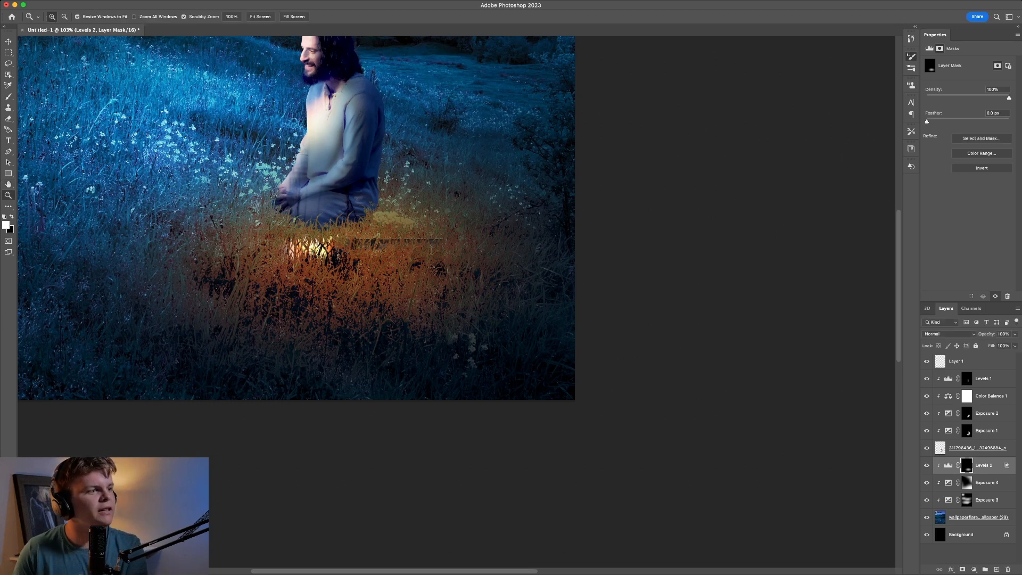
# Step: Add a light orange solid colour fill layer and place it at the very top of the layer stack
pyautogui.moveTo(279, 87); pyautogui.dragTo(402, 203)
pyautogui.moveTo(402, 204); pyautogui.dragTo(443, 205)
pyautogui.scroll(-5, 456, 301)
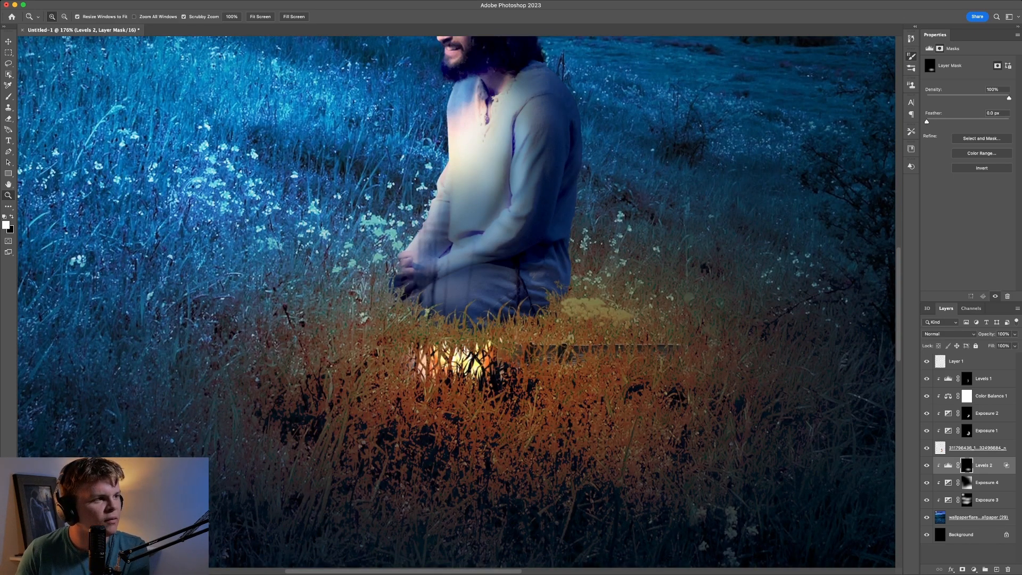
pyautogui.doubleClick(1000, 466)
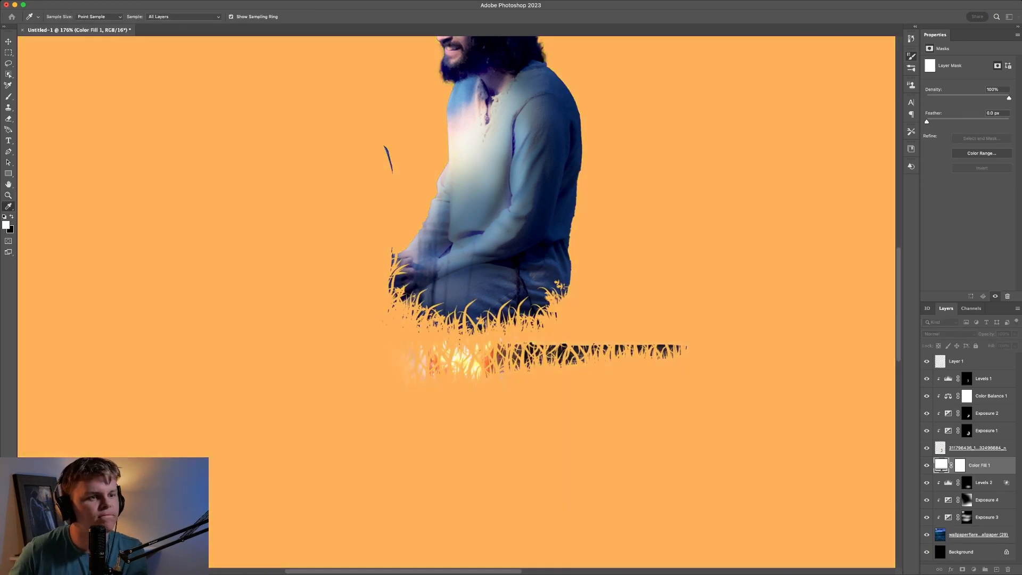
pyautogui.press('Return')
pyautogui.moveTo(979, 465); pyautogui.dragTo(979, 354)
pyautogui.click(960, 361)
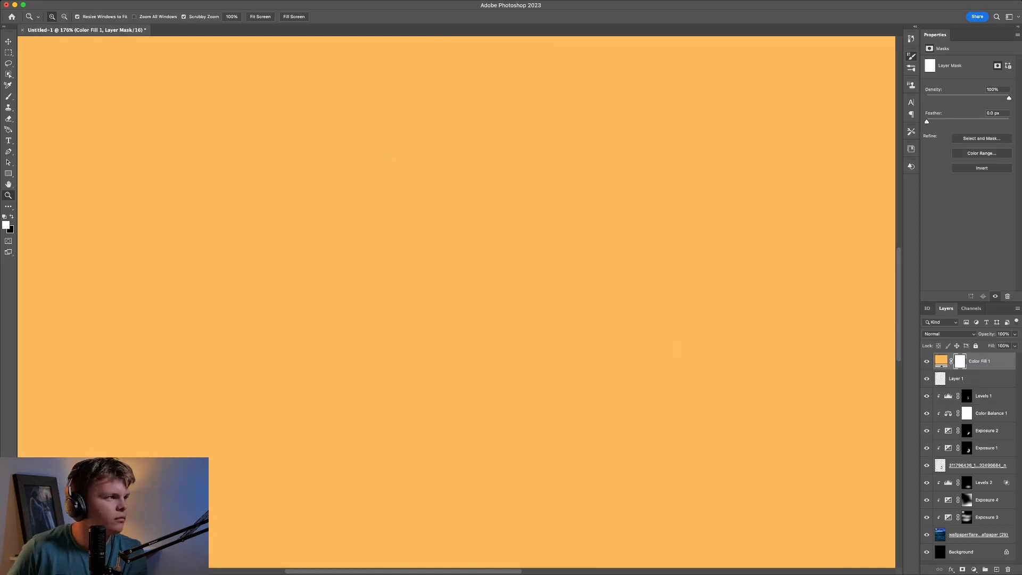
# Step: Invert the Color Fill 1 mask to black and paint a soft orange haze over the torch flame
pyautogui.press('super+i')
pyautogui.moveTo(373, 213); pyautogui.dragTo(255, 213)
pyautogui.press('b')
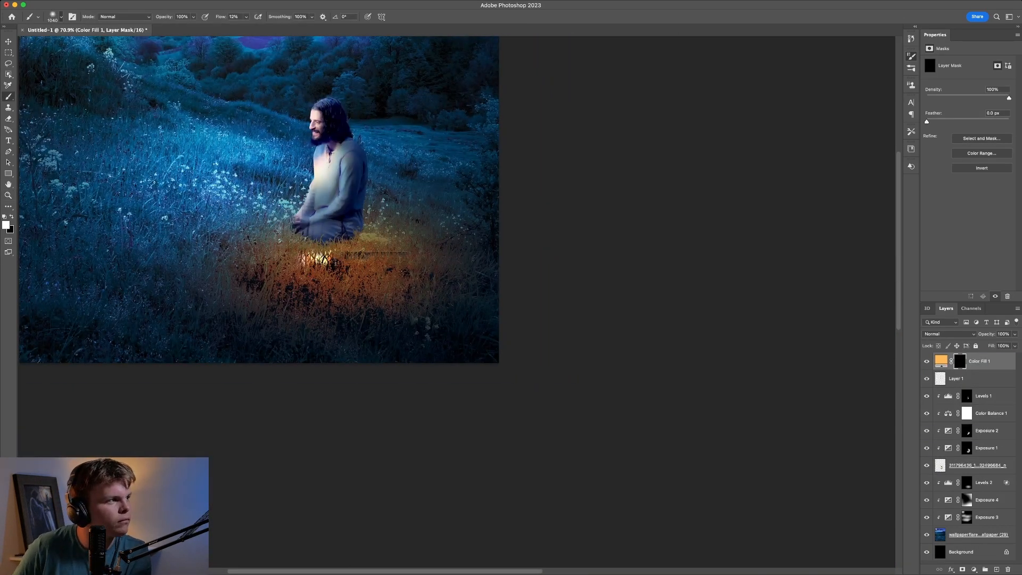
pyautogui.moveTo(322, 256); pyautogui.dragTo(321, 260)
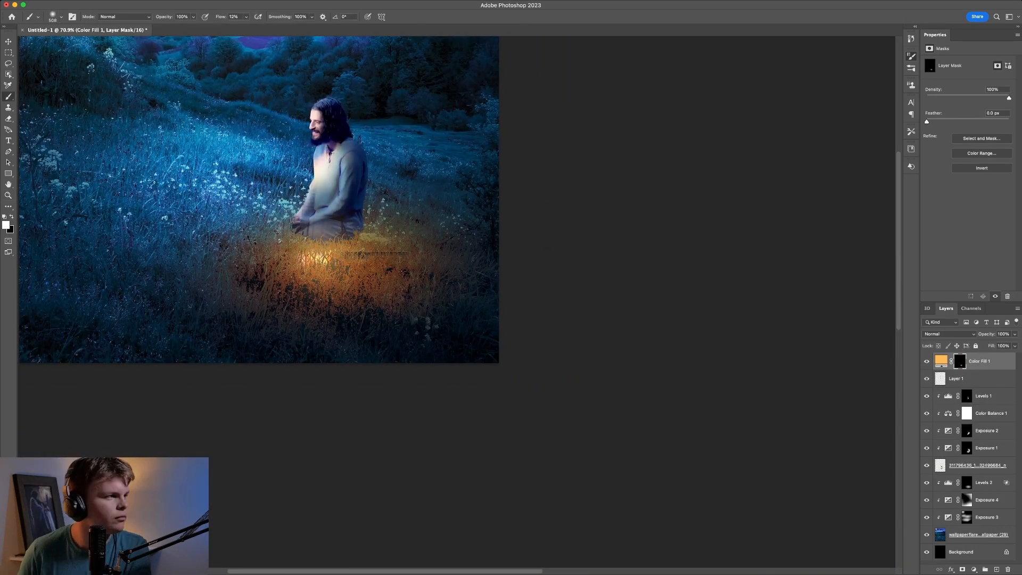
# Step: Add a clipped Exposure adjustment above Exposure 4 with exposure about +3.8, and invert its mask to black
pyautogui.click(967, 500)
pyautogui.click(973, 568)
pyautogui.click(984, 452)
pyautogui.moveTo(967, 84); pyautogui.dragTo(992, 84)
pyautogui.press('super+i')
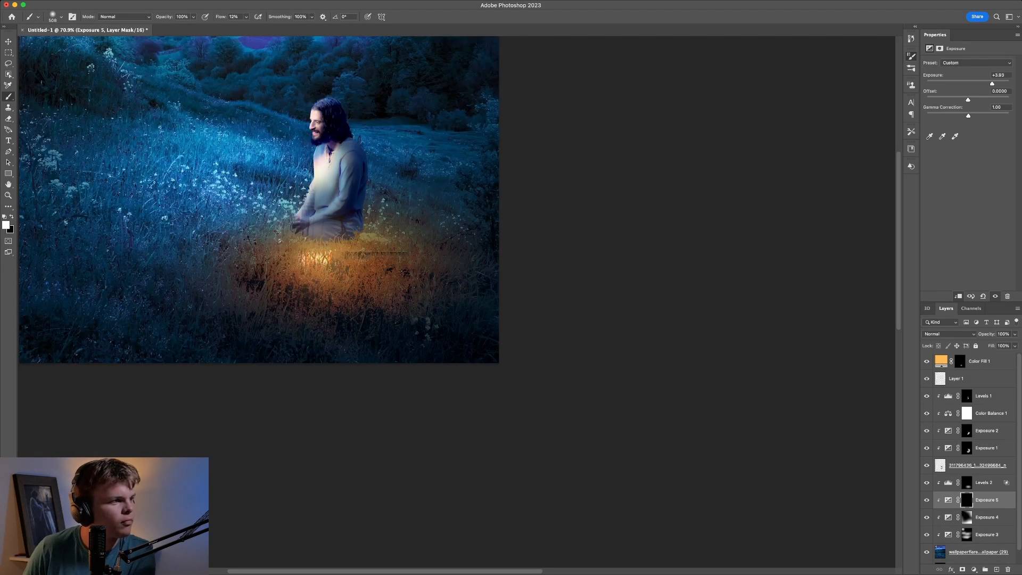
# Step: Paint the Exposure 5 brightening into the grass around the torch
pyautogui.moveTo(335, 265)
pyautogui.mouseDown()
pyautogui.moveTo(362, 273)
pyautogui.moveTo(280, 248)
pyautogui.mouseUp()
pyautogui.scroll(5, 298, 255)
pyautogui.press('z')
pyautogui.moveTo(379, 372)
pyautogui.mouseDown()
pyautogui.moveTo(272, 375)
pyautogui.moveTo(361, 380)
pyautogui.mouseUp()
pyautogui.moveTo(345, 422); pyautogui.dragTo(407, 423)
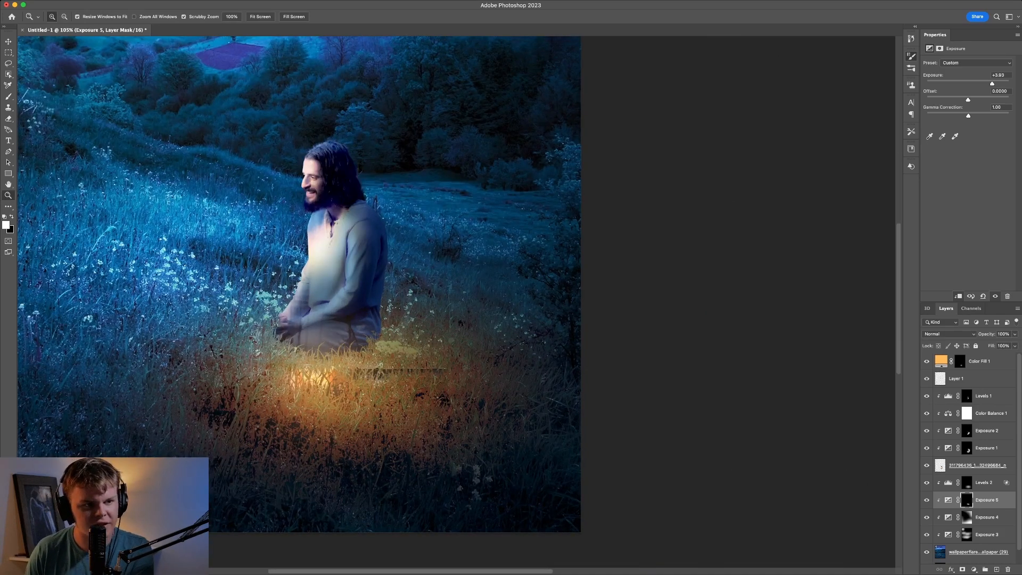
# Step: Add a clipped Levels adjustment above Levels 1 and raise its RGB midtones to about 2.5
pyautogui.click(968, 379)
pyautogui.click(966, 396)
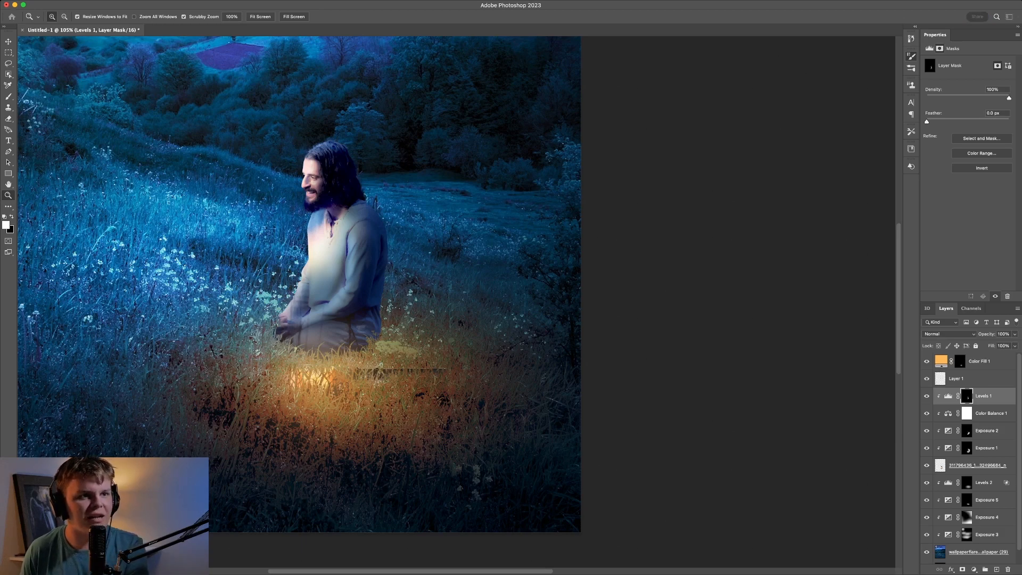
pyautogui.click(984, 389)
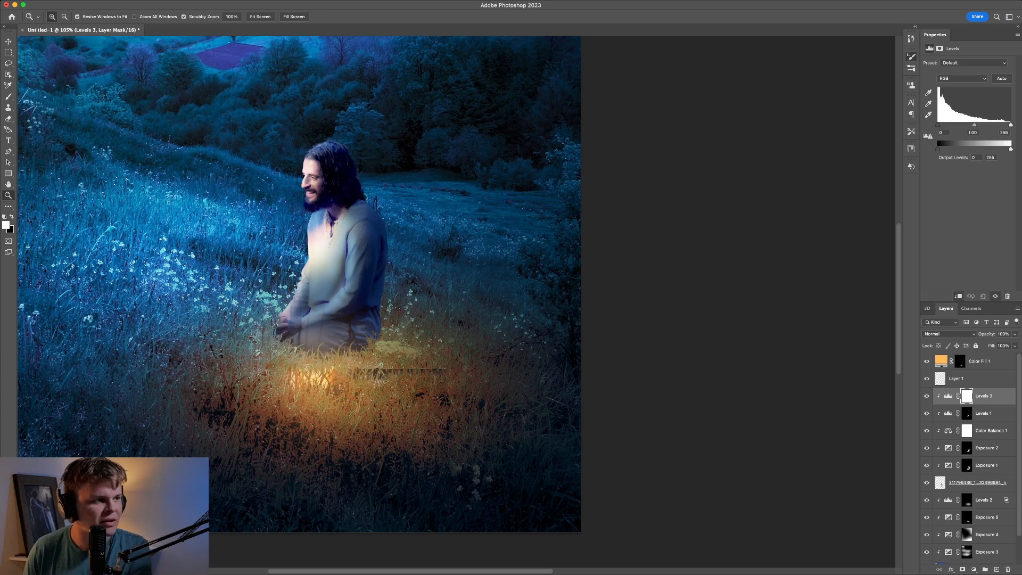
pyautogui.moveTo(973, 125); pyautogui.dragTo(950, 125)
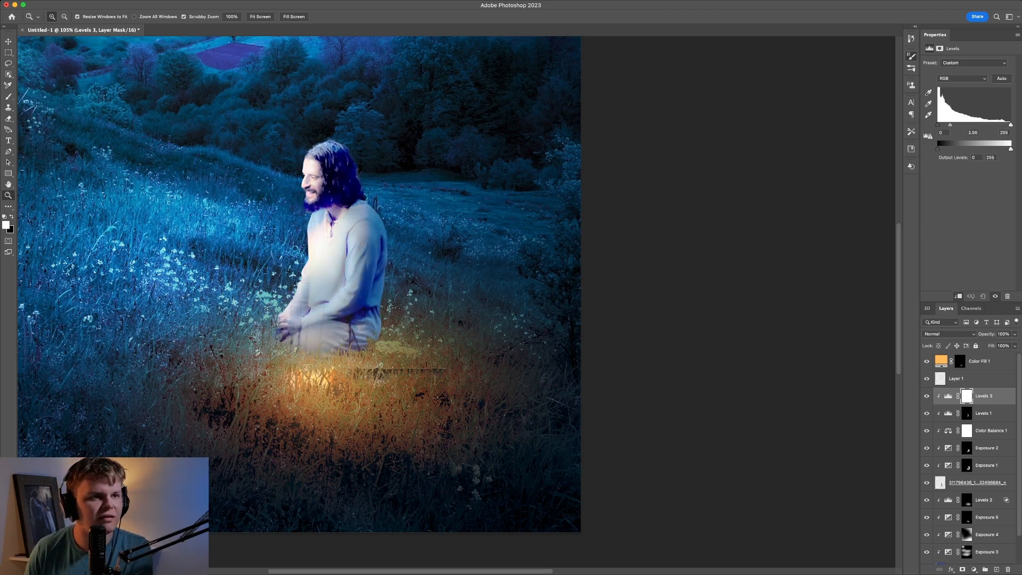
# Step: Adjust the red midtones of Levels 3 and set its blue midtones to 0.32 for an orange tint on the man
pyautogui.click(961, 78)
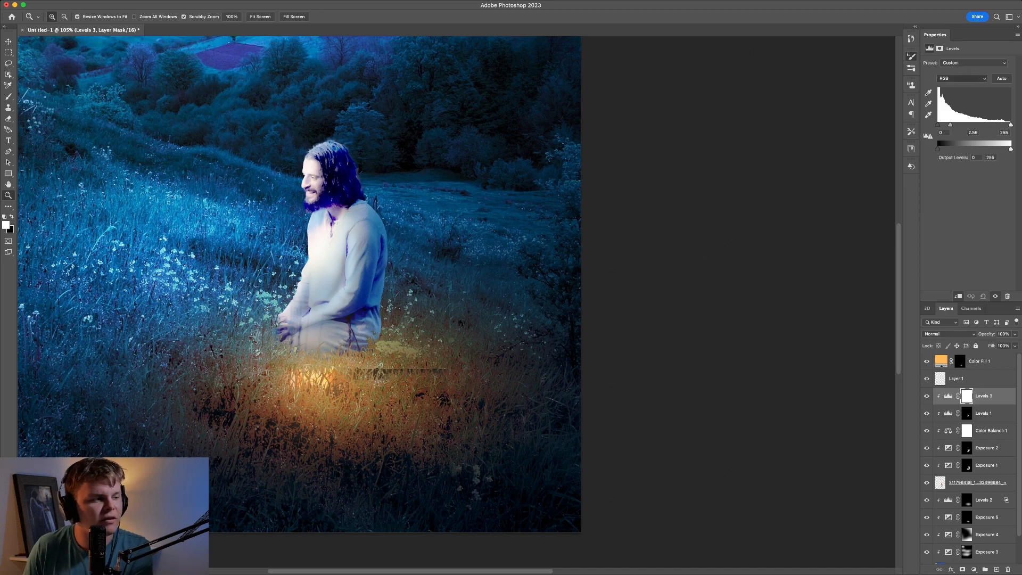
pyautogui.click(960, 88)
pyautogui.moveTo(964, 125); pyautogui.dragTo(990, 125)
pyautogui.click(962, 79)
pyautogui.click(959, 98)
pyautogui.moveTo(344, 315); pyautogui.dragTo(426, 315)
pyautogui.moveTo(990, 125); pyautogui.dragTo(995, 125)
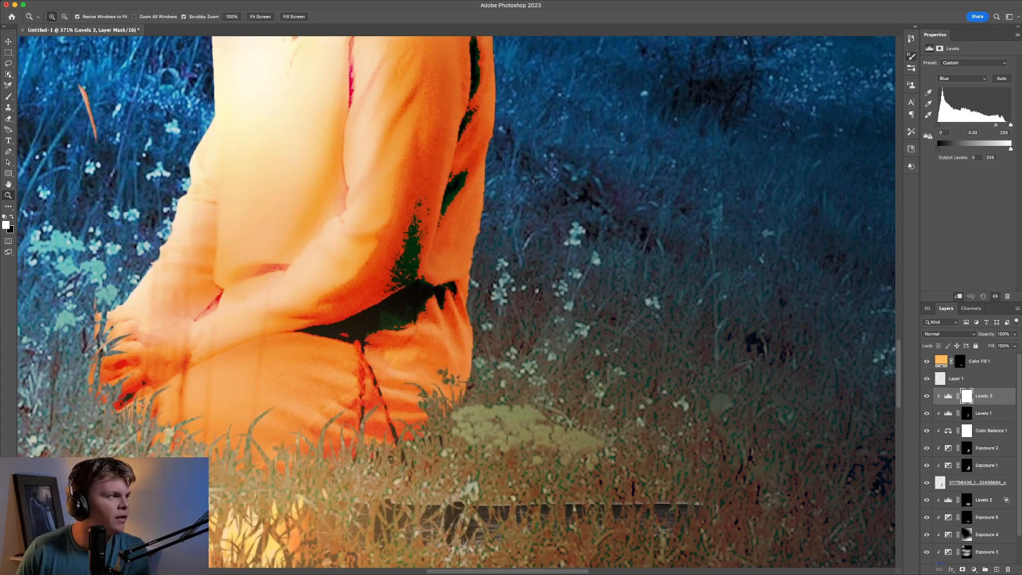
# Step: Invert the Levels 3 mask to black and paint orange torch light onto the man's thighs, forearm, sleeve and back
pyautogui.press('super+i')
pyautogui.moveTo(426, 320); pyautogui.dragTo(555, 239)
pyautogui.press('b')
pyautogui.moveTo(501, 335); pyautogui.dragTo(405, 335)
pyautogui.moveTo(537, 341); pyautogui.dragTo(351, 340)
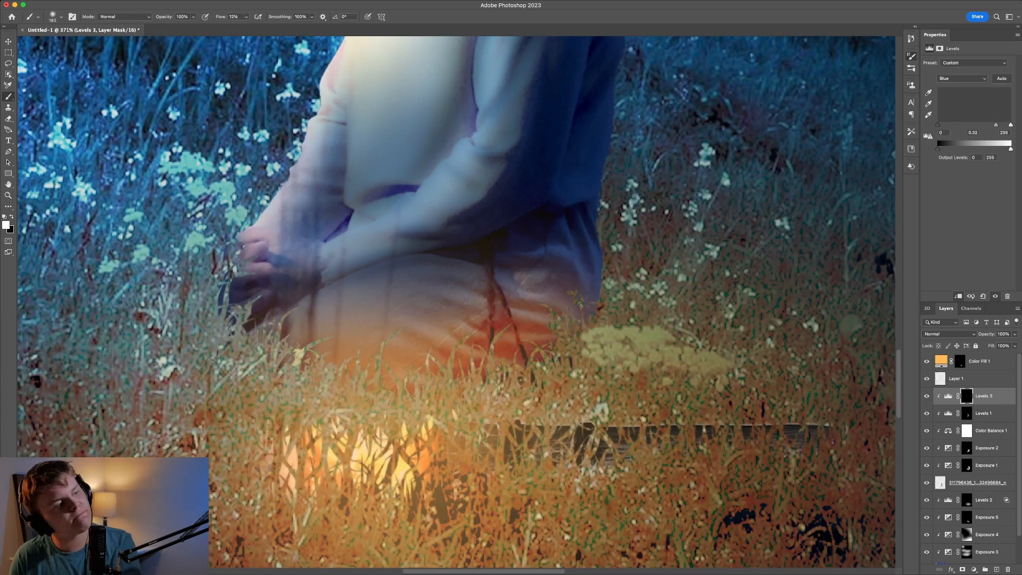
pyautogui.moveTo(437, 319); pyautogui.dragTo(388, 303)
pyautogui.scroll(5, 426, 309)
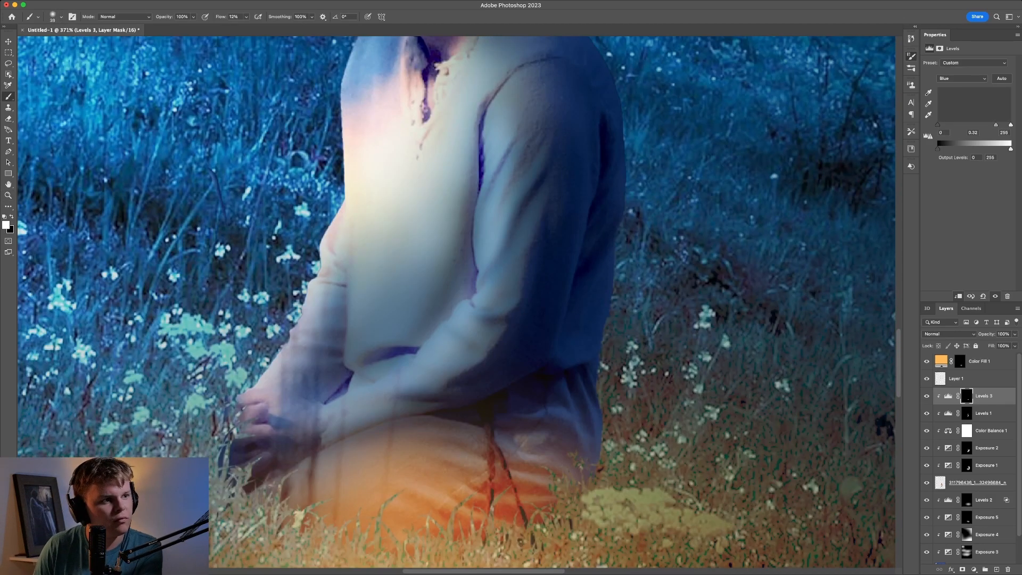
pyautogui.moveTo(591, 117)
pyautogui.mouseDown()
pyautogui.moveTo(564, 303)
pyautogui.moveTo(442, 409)
pyautogui.moveTo(405, 423)
pyautogui.moveTo(508, 375)
pyautogui.moveTo(503, 391)
pyautogui.moveTo(426, 396)
pyautogui.moveTo(564, 240)
pyautogui.mouseUp()
pyautogui.scroll(-1, 564, 266)
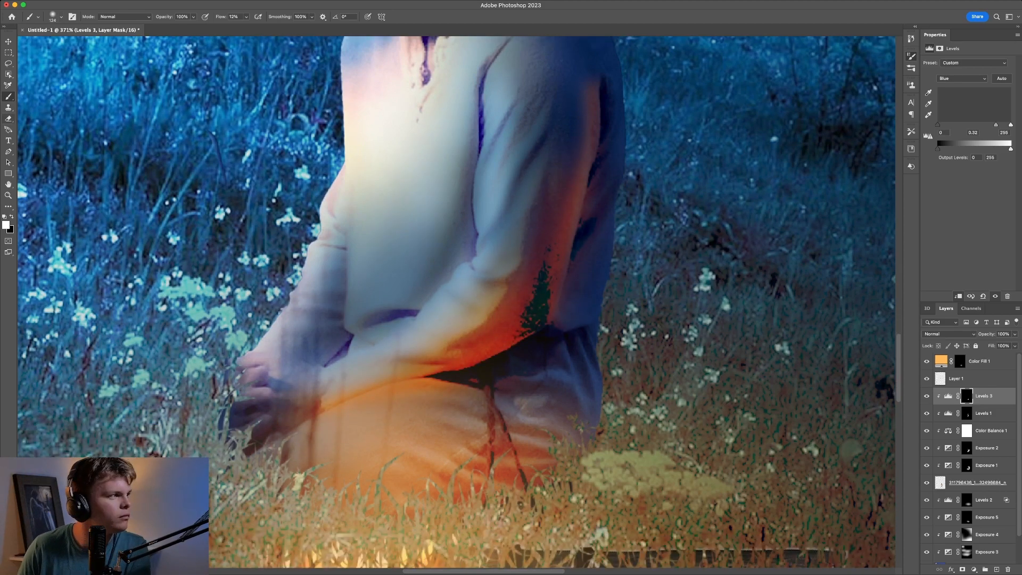
# Step: Soften the orange light along the forearm and the back of the sleeve by erasing on the Levels 3 mask
pyautogui.press('e')
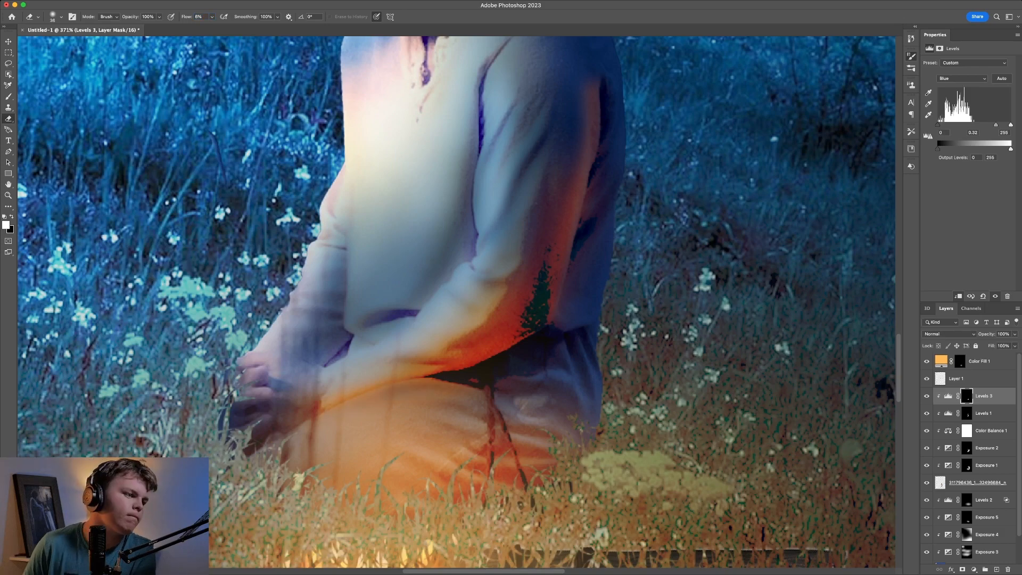
pyautogui.moveTo(458, 364); pyautogui.dragTo(427, 383)
pyautogui.scroll(3, 457, 319)
pyautogui.press('z')
pyautogui.moveTo(266, 213)
pyautogui.mouseDown()
pyautogui.moveTo(176, 215)
pyautogui.moveTo(370, 223)
pyautogui.mouseUp()
pyautogui.scroll(5, 367, 224)
pyautogui.press('e')
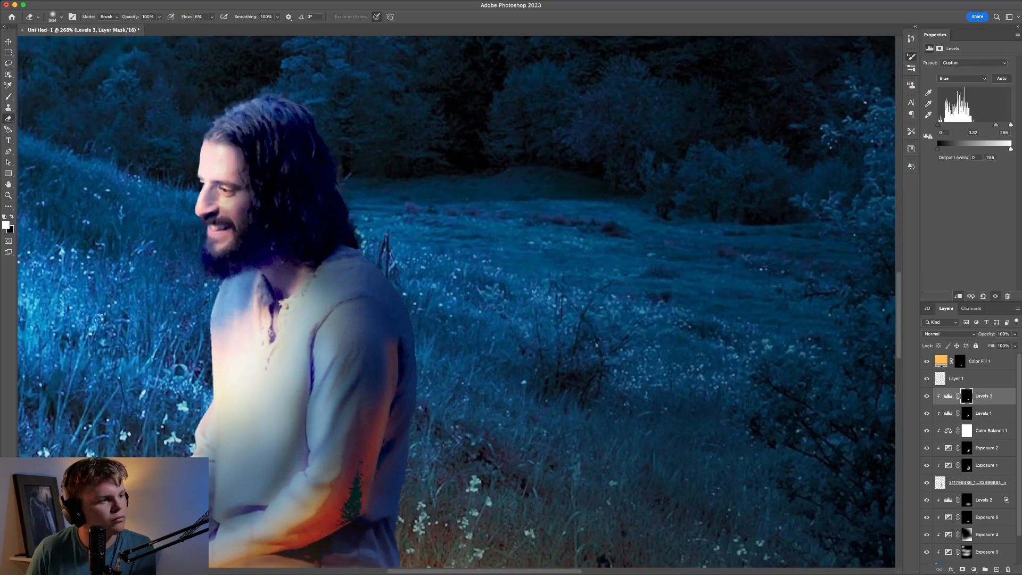
pyautogui.moveTo(391, 393); pyautogui.dragTo(362, 458)
pyautogui.scroll(-5, 372, 319)
pyautogui.scroll(4, 373, 298)
# Step: Rework the Exposure 2 and Levels 1 masks over the face and chest to cool down their warm highlights
pyautogui.press('z')
pyautogui.moveTo(372, 292)
pyautogui.mouseDown()
pyautogui.moveTo(277, 293)
pyautogui.moveTo(348, 294)
pyautogui.mouseUp()
pyautogui.click(966, 448)
pyautogui.press('b')
pyautogui.moveTo(343, 157)
pyautogui.mouseDown()
pyautogui.moveTo(354, 320)
pyautogui.moveTo(380, 282)
pyautogui.moveTo(365, 354)
pyautogui.mouseUp()
pyautogui.click(967, 413)
pyautogui.moveTo(347, 178); pyautogui.dragTo(342, 200)
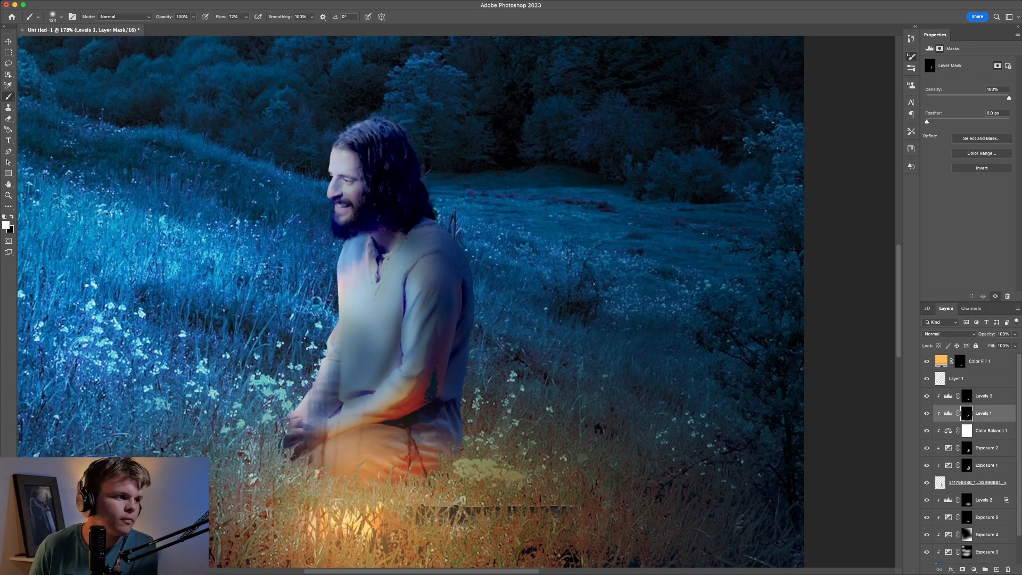
pyautogui.moveTo(362, 349)
pyautogui.mouseDown()
pyautogui.moveTo(407, 279)
pyautogui.moveTo(343, 333)
pyautogui.moveTo(362, 287)
pyautogui.mouseUp()
pyautogui.hscroll(1, 367, 330)
# Step: Erase the warm light from the man's face on the Levels 3 and Levels 1 masks, and open the Levels 1 settings
pyautogui.click(966, 447)
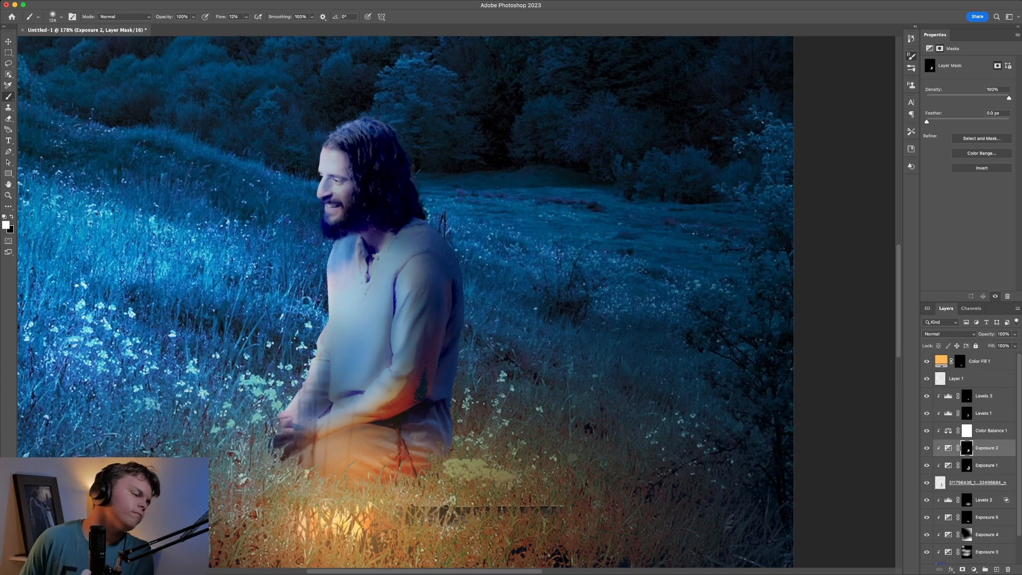
pyautogui.moveTo(213, 247)
pyautogui.mouseDown()
pyautogui.moveTo(361, 245)
pyautogui.moveTo(256, 240)
pyautogui.mouseUp()
pyautogui.moveTo(375, 232); pyautogui.dragTo(524, 233)
pyautogui.click(967, 396)
pyautogui.press('e')
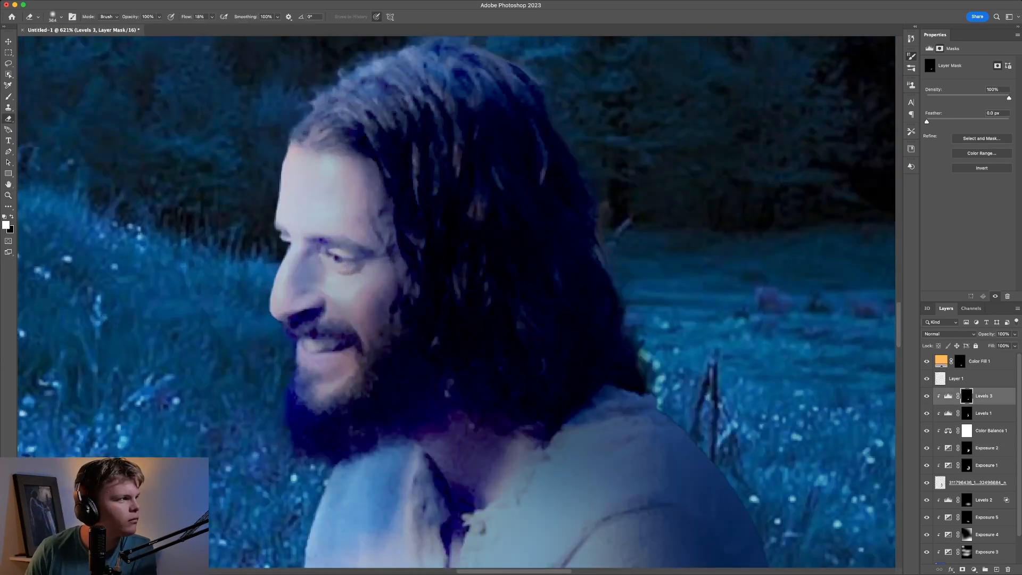
pyautogui.moveTo(426, 255); pyautogui.dragTo(343, 256)
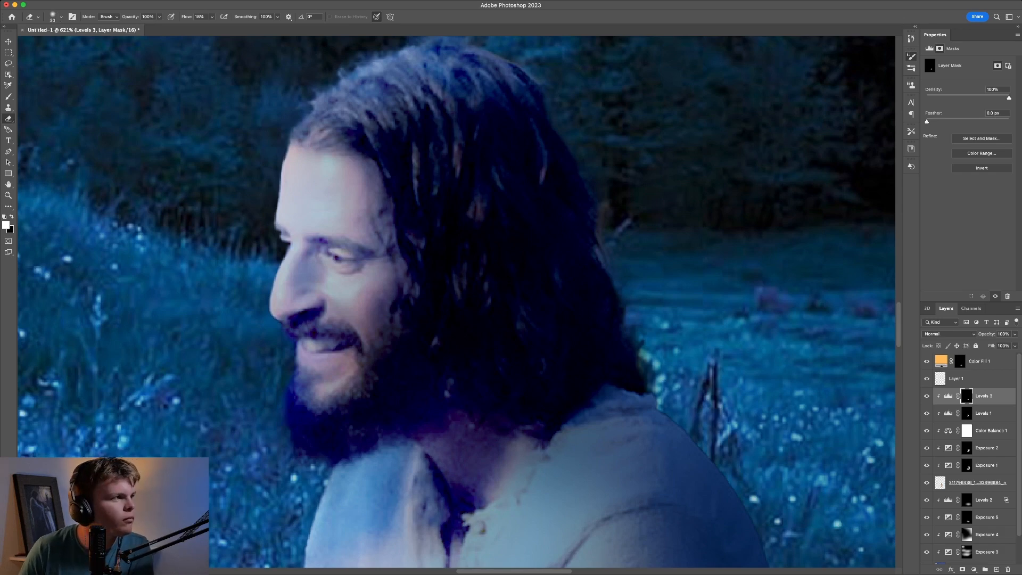
pyautogui.click(967, 413)
pyautogui.moveTo(371, 176); pyautogui.dragTo(380, 300)
pyautogui.moveTo(304, 269); pyautogui.dragTo(320, 378)
pyautogui.moveTo(353, 259); pyautogui.dragTo(366, 264)
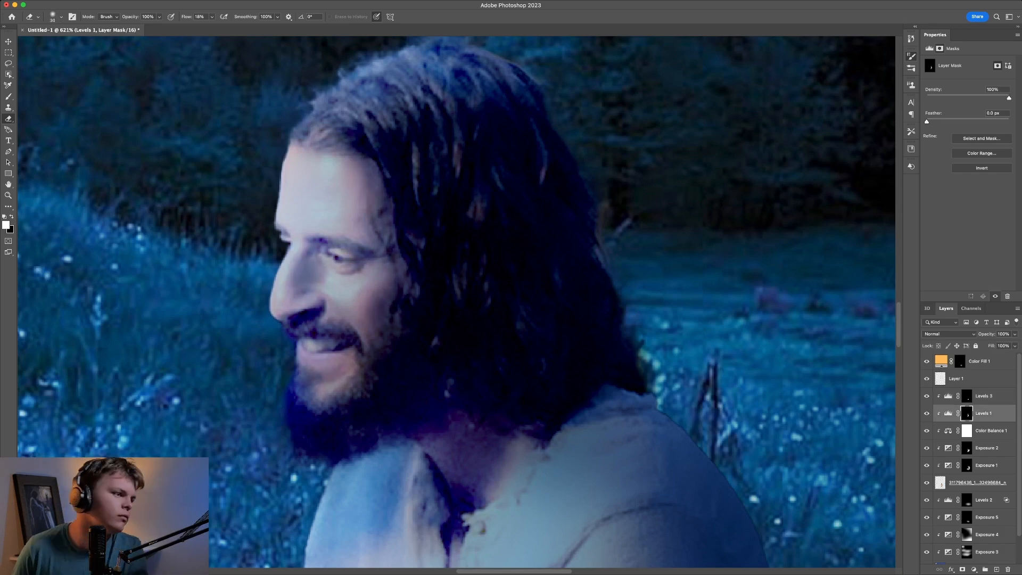
pyautogui.press('b')
pyautogui.click(948, 413)
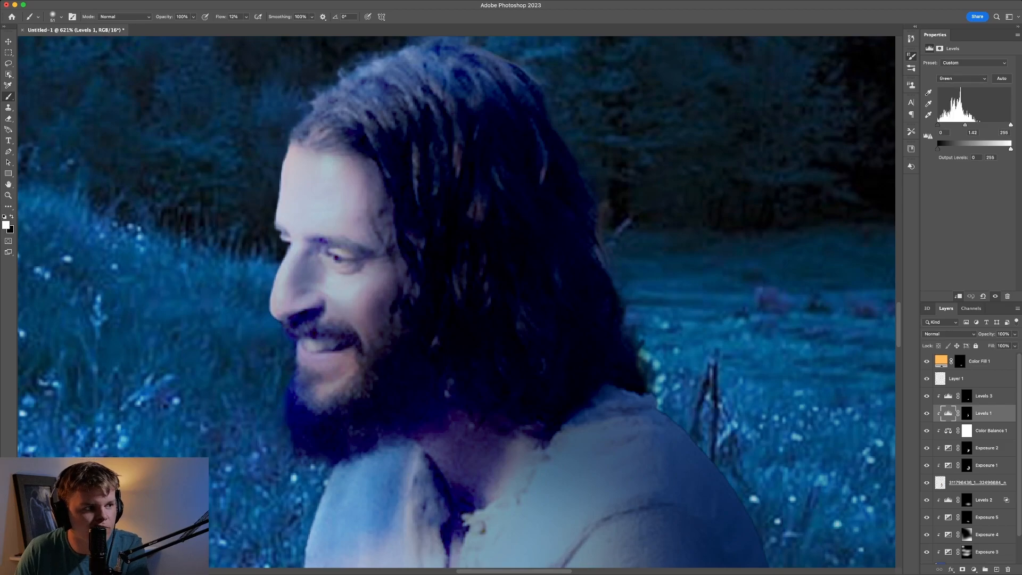
# Step: Erase the excess orange from the man's hip and outer thigh on the Levels 3 mask
pyautogui.press('z')
pyautogui.moveTo(375, 234)
pyautogui.mouseDown()
pyautogui.moveTo(183, 234)
pyautogui.moveTo(340, 235)
pyautogui.moveTo(314, 234)
pyautogui.mouseUp()
pyautogui.click(966, 395)
pyautogui.press('e')
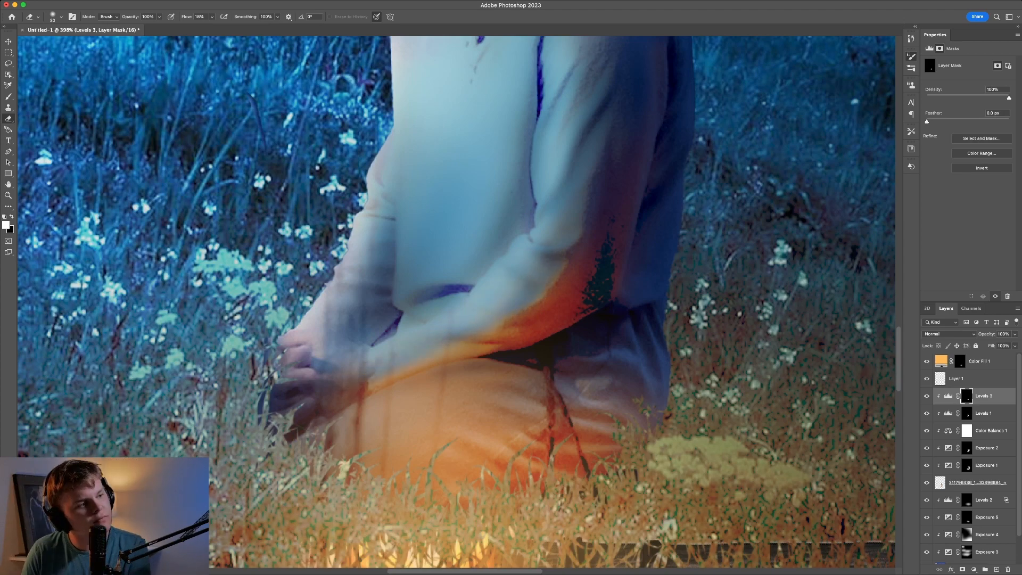
pyautogui.hscroll(-3, 532, 319)
pyautogui.moveTo(649, 422)
pyautogui.mouseDown()
pyautogui.moveTo(500, 282)
pyautogui.moveTo(571, 283)
pyautogui.mouseUp()
pyautogui.click(503, 287)
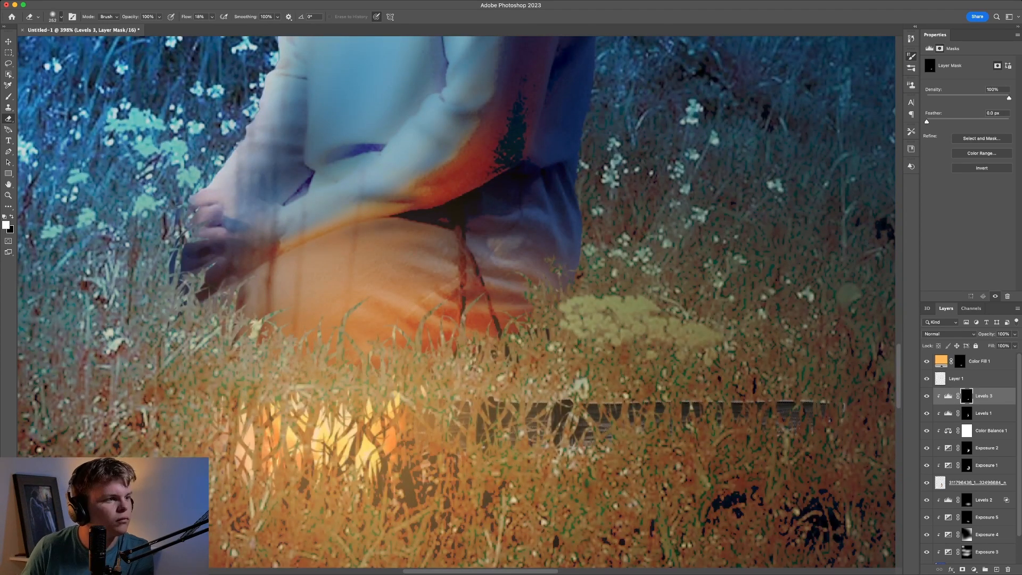
pyautogui.click(522, 273)
# Step: Erase the orange light beneath the forearm, from the hands across the upper thigh, on the Levels 3 mask
pyautogui.moveTo(283, 265); pyautogui.dragTo(418, 234)
pyautogui.press('b')
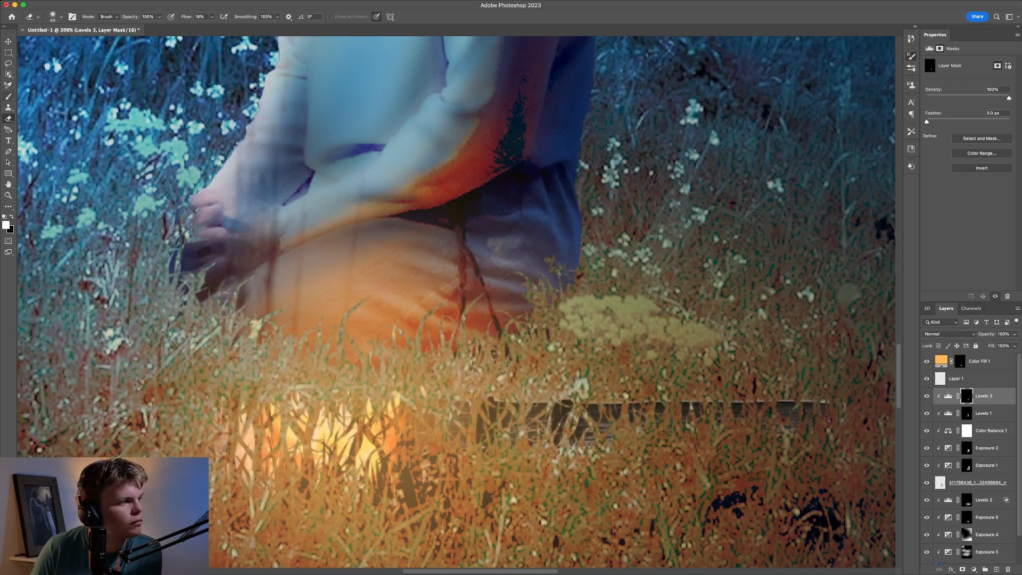
pyautogui.press('e')
pyautogui.moveTo(266, 261)
pyautogui.mouseDown()
pyautogui.moveTo(229, 278)
pyautogui.moveTo(328, 255)
pyautogui.mouseUp()
pyautogui.press('z')
pyautogui.moveTo(539, 373); pyautogui.dragTo(457, 373)
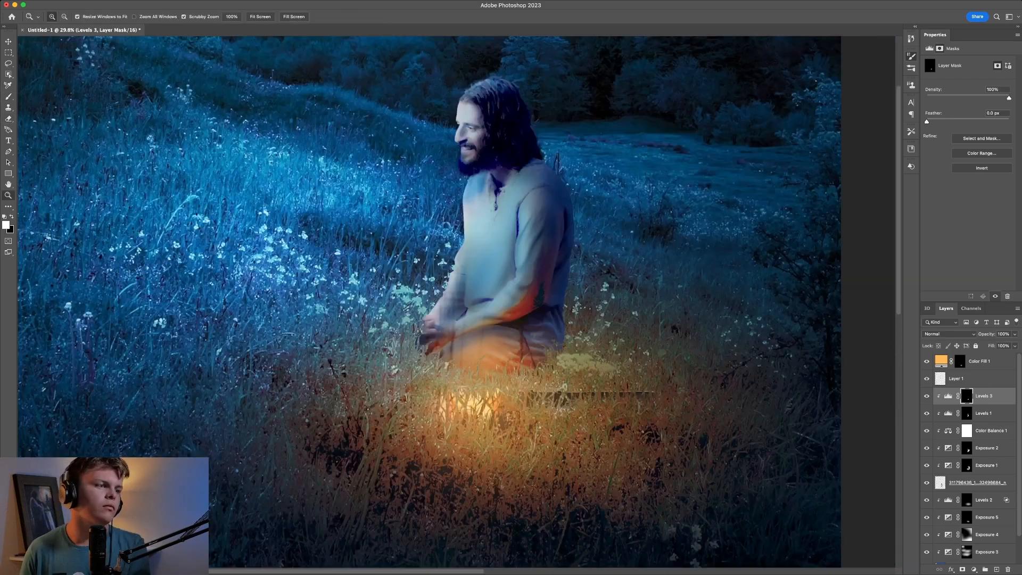
# Step: Paint on the Exposure 1 mask over the man's hip, thighs and hands to refine their shading
pyautogui.moveTo(472, 240); pyautogui.dragTo(554, 239)
pyautogui.click(967, 465)
pyautogui.press('b')
pyautogui.moveTo(529, 319)
pyautogui.mouseDown()
pyautogui.moveTo(479, 396)
pyautogui.moveTo(421, 420)
pyautogui.moveTo(474, 404)
pyautogui.mouseUp()
pyautogui.moveTo(479, 362); pyautogui.dragTo(256, 497)
pyautogui.press('e')
pyautogui.scroll(-4, 468, 256)
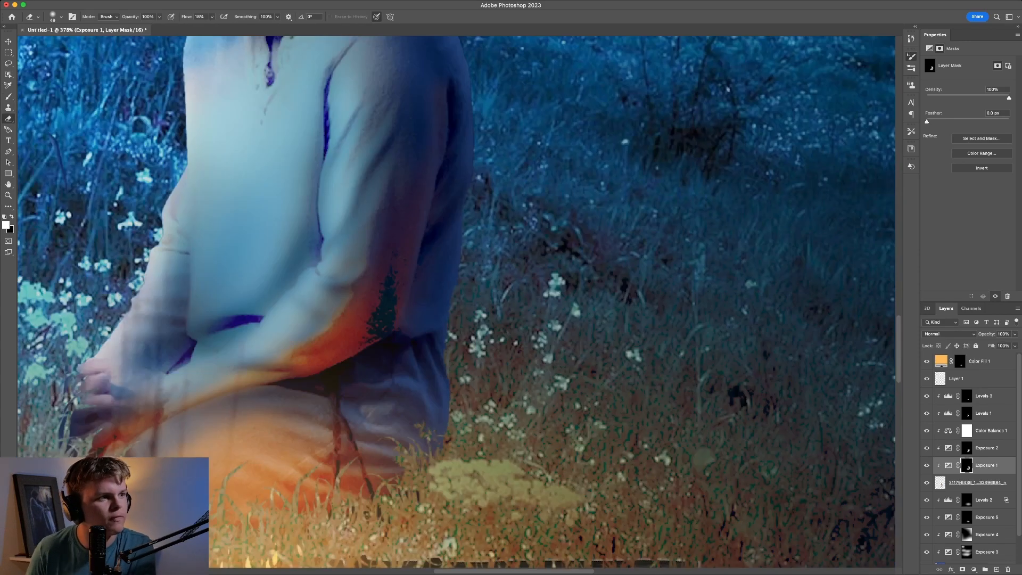
pyautogui.press('z')
pyautogui.moveTo(425, 298); pyautogui.dragTo(346, 298)
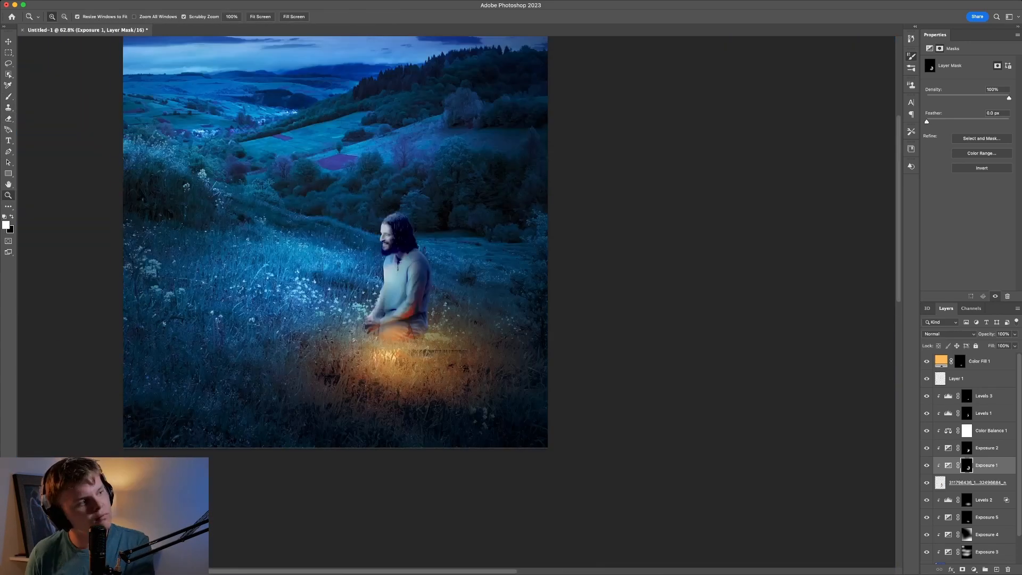
# Step: Paint on the Exposure 2 mask over the man's face from the forehead down to the beard
pyautogui.moveTo(378, 237); pyautogui.dragTo(458, 236)
pyautogui.click(966, 448)
pyautogui.press('b')
pyautogui.moveTo(458, 152); pyautogui.dragTo(406, 396)
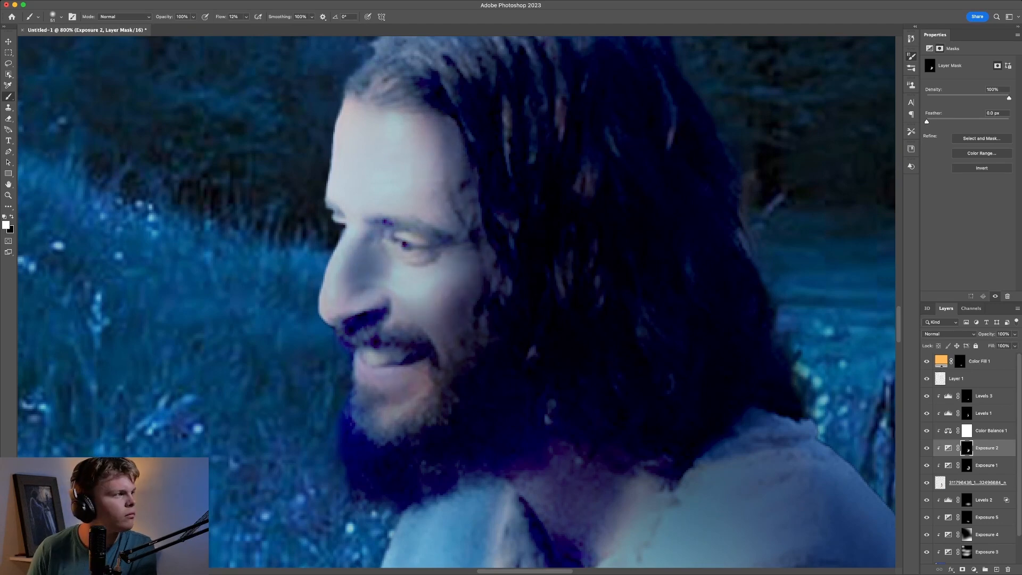
# Step: Paint the Exposure 2 mask over the man's forehead and cheek, and set Color Balance 1's midtone cyan–red value to -40
pyautogui.moveTo(420, 123); pyautogui.dragTo(407, 213)
pyautogui.click(989, 430)
pyautogui.moveTo(942, 81); pyautogui.dragTo(948, 81)
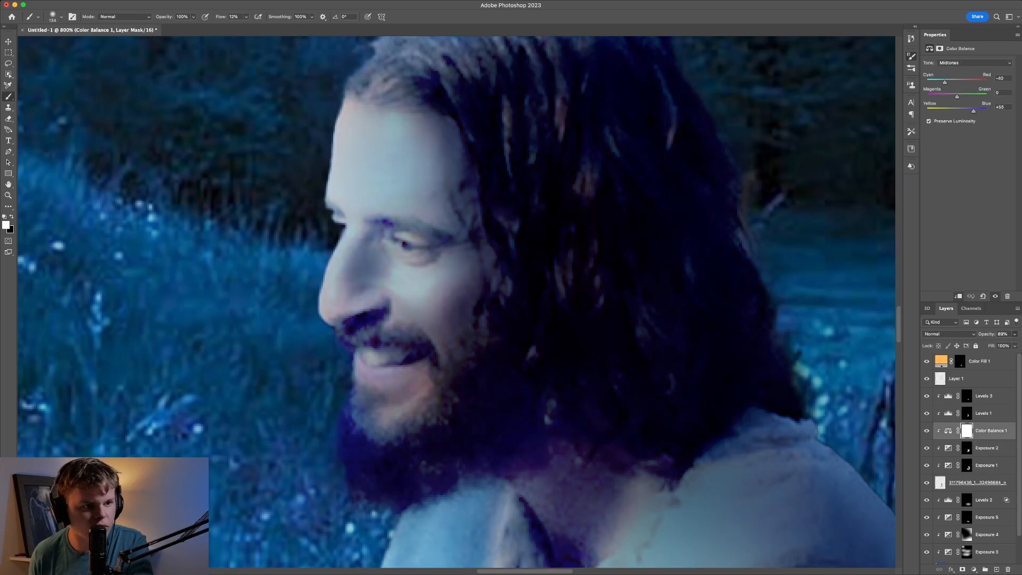
pyautogui.click(966, 447)
pyautogui.moveTo(411, 130); pyautogui.dragTo(429, 282)
# Step: Paint on the Exposure 1 mask over the man's forehead, eye area and front hairline to deepen their shading
pyautogui.click(966, 465)
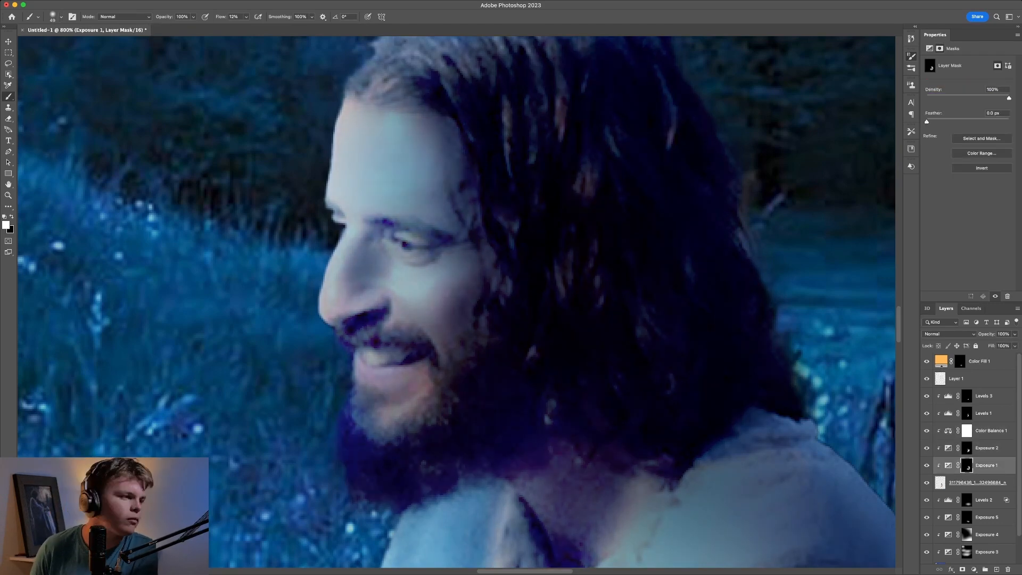
pyautogui.moveTo(418, 130); pyautogui.dragTo(434, 213)
pyautogui.moveTo(381, 234); pyautogui.dragTo(428, 242)
pyautogui.moveTo(385, 88); pyautogui.dragTo(437, 72)
# Step: Fine-tune the red and blue balance of Color Balance 1 to shift the man's skin tint
pyautogui.click(948, 430)
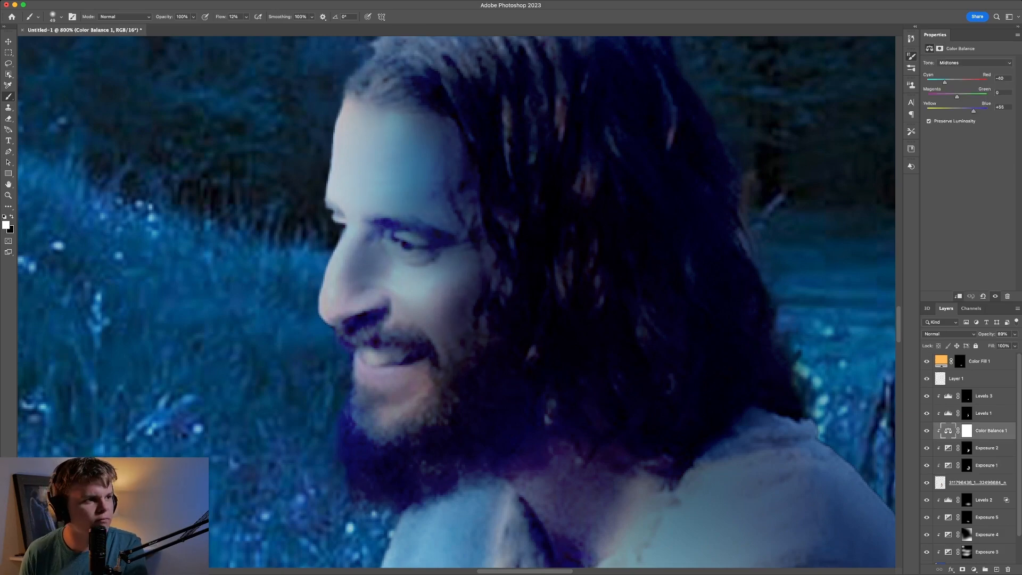
pyautogui.moveTo(945, 83); pyautogui.dragTo(947, 83)
pyautogui.click(974, 63)
pyautogui.click(974, 73)
pyautogui.moveTo(963, 111); pyautogui.dragTo(961, 111)
# Step: Erase part of the Exposure 2 mask from the man's eye area toward the side of his hair
pyautogui.press('z')
pyautogui.moveTo(511, 266)
pyautogui.mouseDown()
pyautogui.moveTo(426, 266)
pyautogui.moveTo(505, 418)
pyautogui.mouseUp()
pyautogui.click(967, 448)
pyautogui.press('e')
pyautogui.moveTo(401, 219)
pyautogui.mouseDown()
pyautogui.moveTo(404, 274)
pyautogui.moveTo(426, 247)
pyautogui.moveTo(410, 221)
pyautogui.moveTo(402, 301)
pyautogui.moveTo(526, 255)
pyautogui.moveTo(506, 164)
pyautogui.mouseUp()
pyautogui.click(967, 396)
pyautogui.click(967, 413)
pyautogui.press('b')
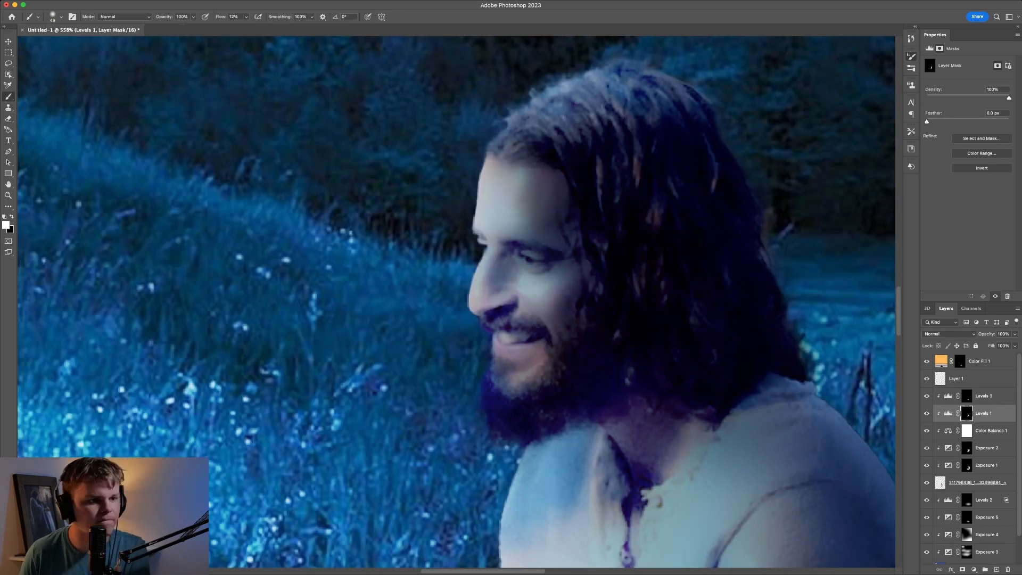
pyautogui.press('z')
pyautogui.moveTo(553, 277); pyautogui.dragTo(381, 336)
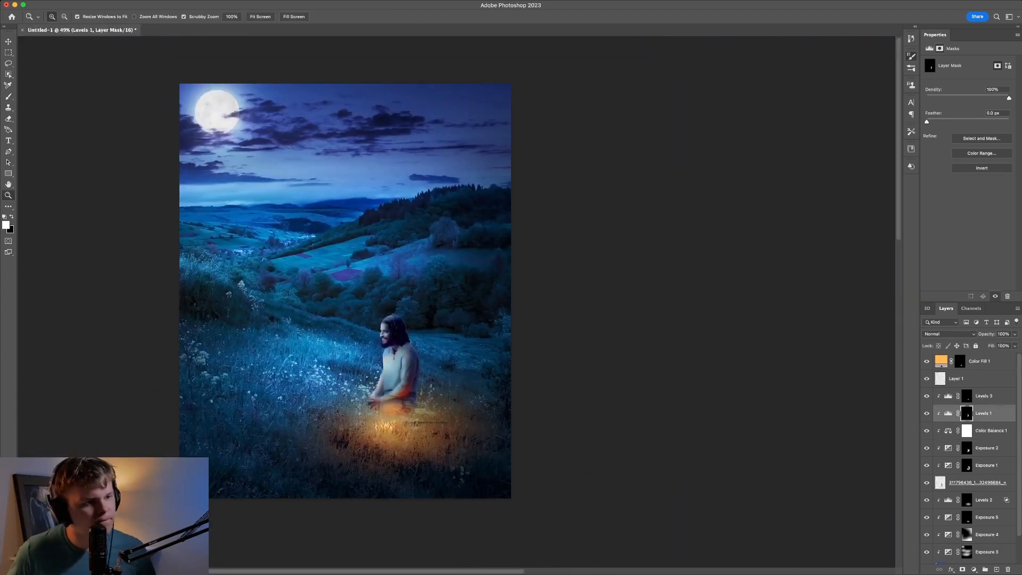
# Step: Add a clipped, colorized Hue/Saturation adjustment above Levels 3 with Hue 196, Saturation 100 and Lightness +74
pyautogui.click(967, 396)
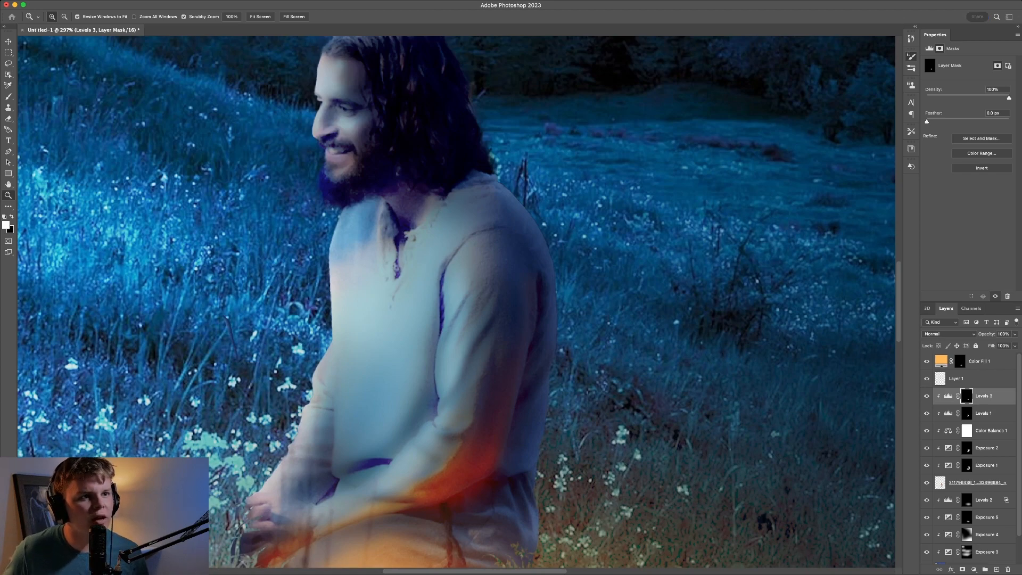
pyautogui.click(985, 468)
pyautogui.click(968, 139)
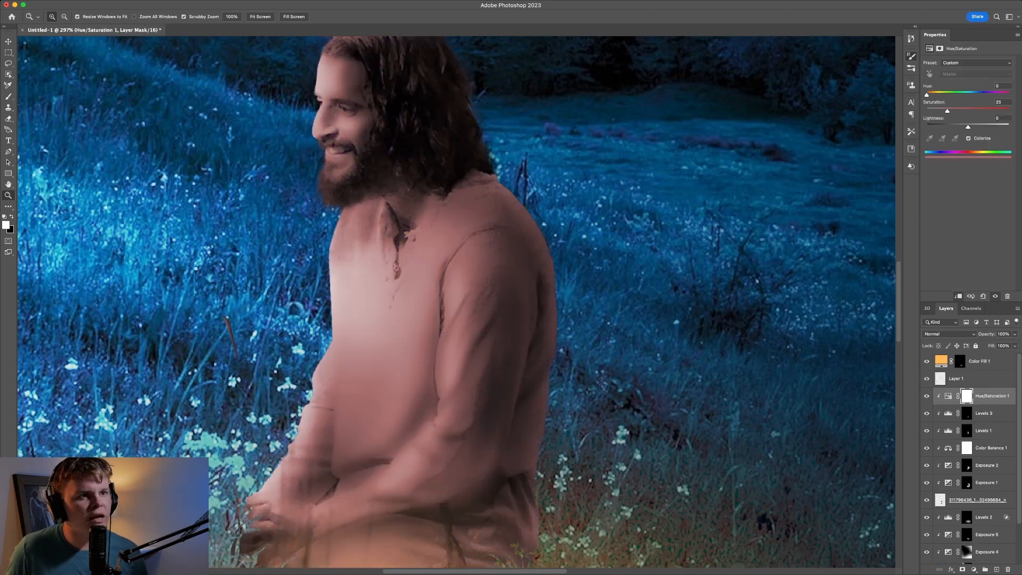
pyautogui.moveTo(927, 95); pyautogui.dragTo(995, 127)
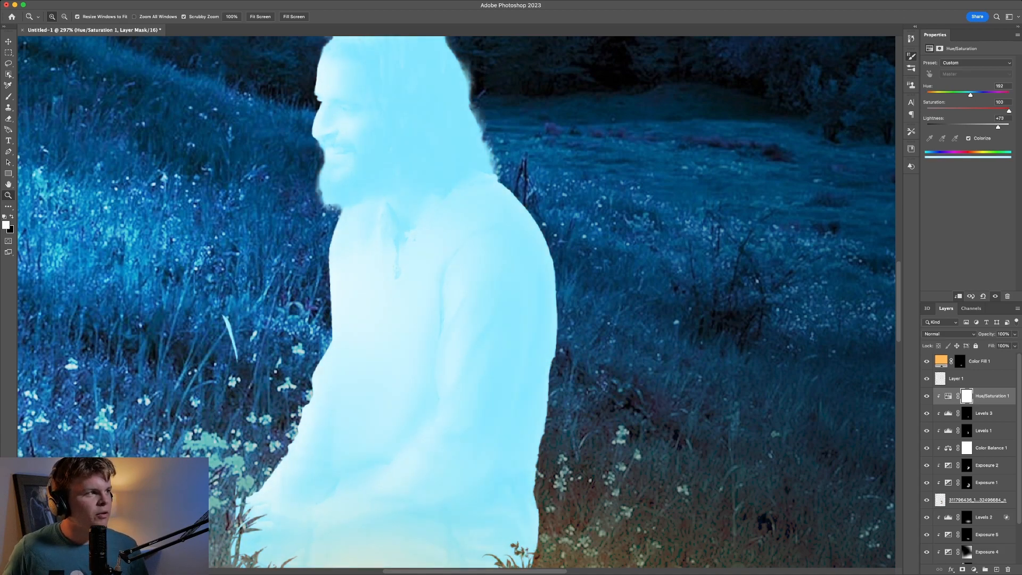
pyautogui.moveTo(354, 120); pyautogui.dragTo(386, 121)
pyautogui.moveTo(386, 121); pyautogui.dragTo(455, 223)
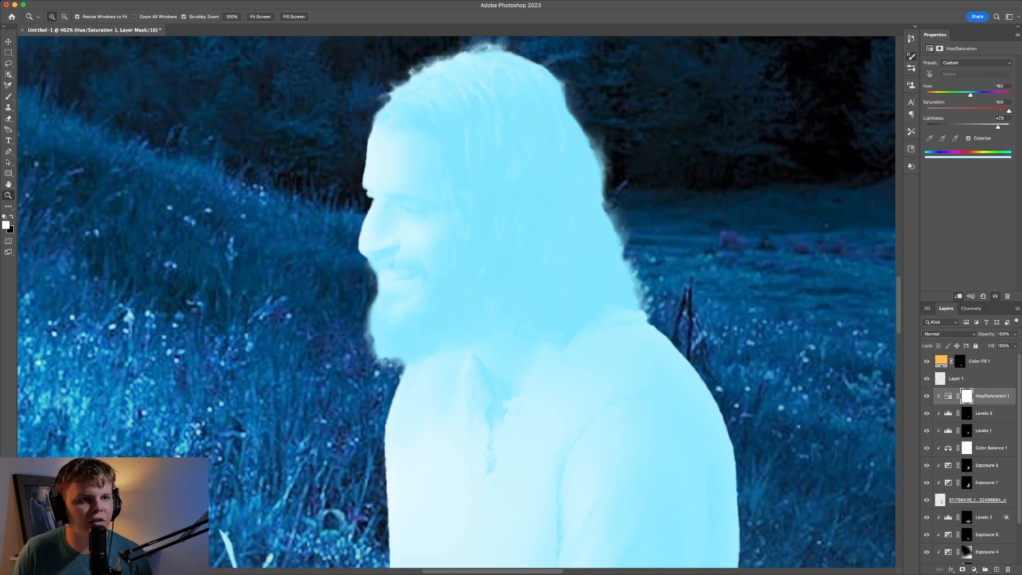
pyautogui.moveTo(970, 95); pyautogui.dragTo(971, 94)
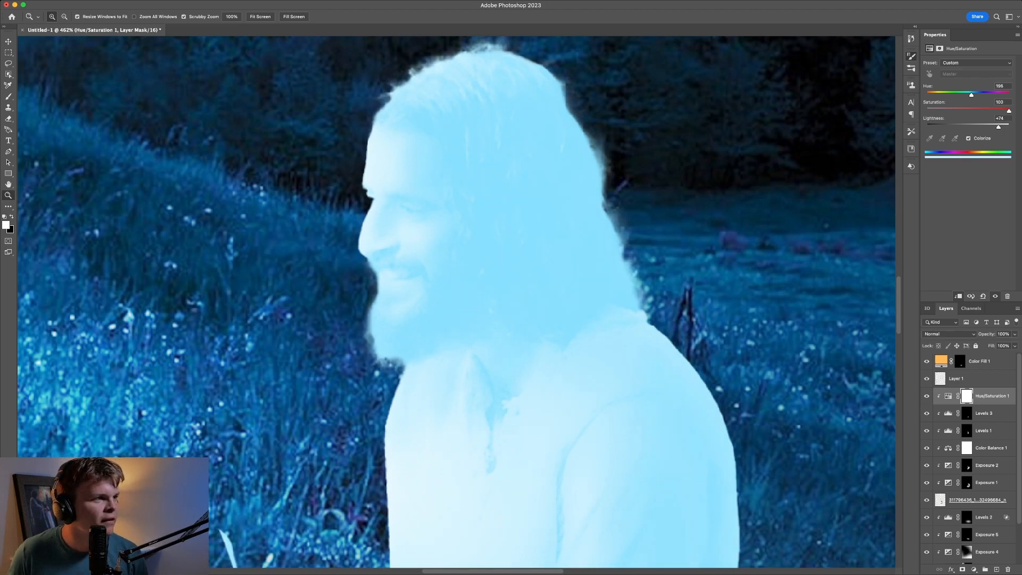
# Step: Invert the Hue/Saturation 1 mask and paint pale blue moonlight from the man's crown down his profile
pyautogui.press('super+i')
pyautogui.press('b')
pyautogui.scroll(4, 479, 159)
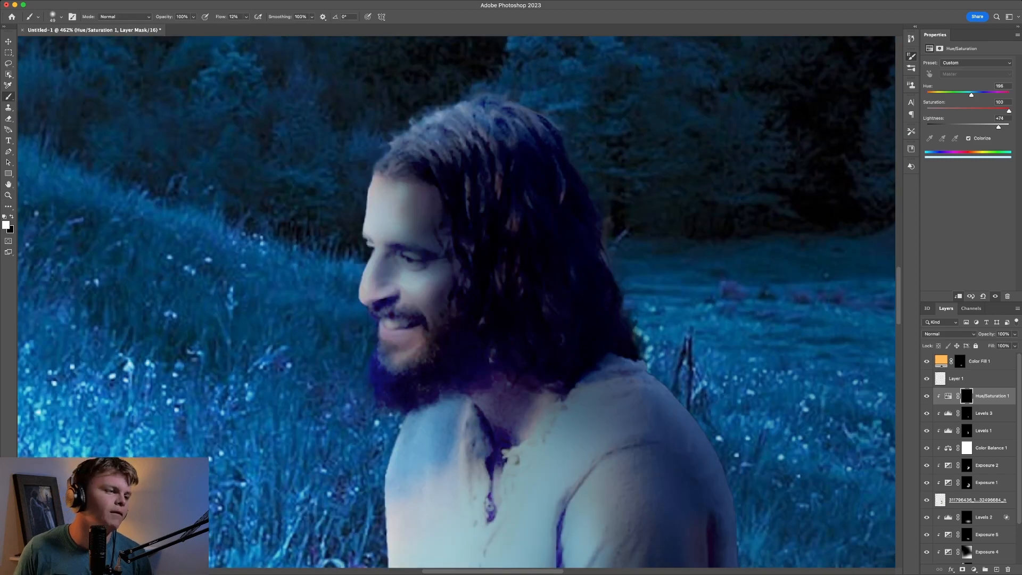
pyautogui.moveTo(492, 152)
pyautogui.mouseDown()
pyautogui.moveTo(408, 184)
pyautogui.moveTo(453, 163)
pyautogui.moveTo(383, 221)
pyautogui.moveTo(369, 358)
pyautogui.mouseUp()
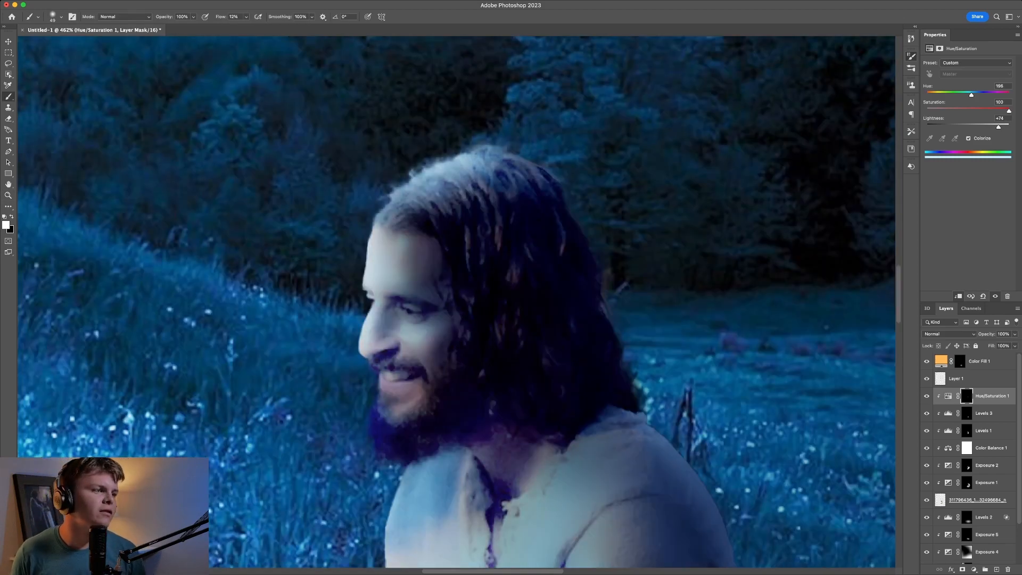
# Step: Paint the Hue/Saturation 1 moonlight along the man's far forearm and the front edge of his chest
pyautogui.scroll(-15, 459, 301)
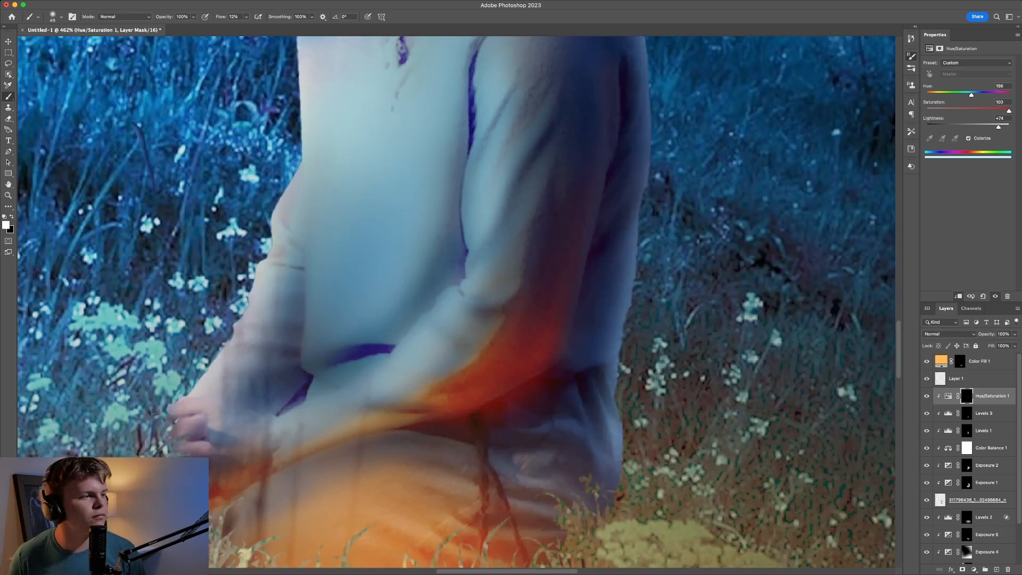
pyautogui.scroll(5, 458, 302)
pyautogui.hscroll(-5, 459, 302)
pyautogui.scroll(-3, 458, 301)
pyautogui.moveTo(368, 392); pyautogui.dragTo(440, 195)
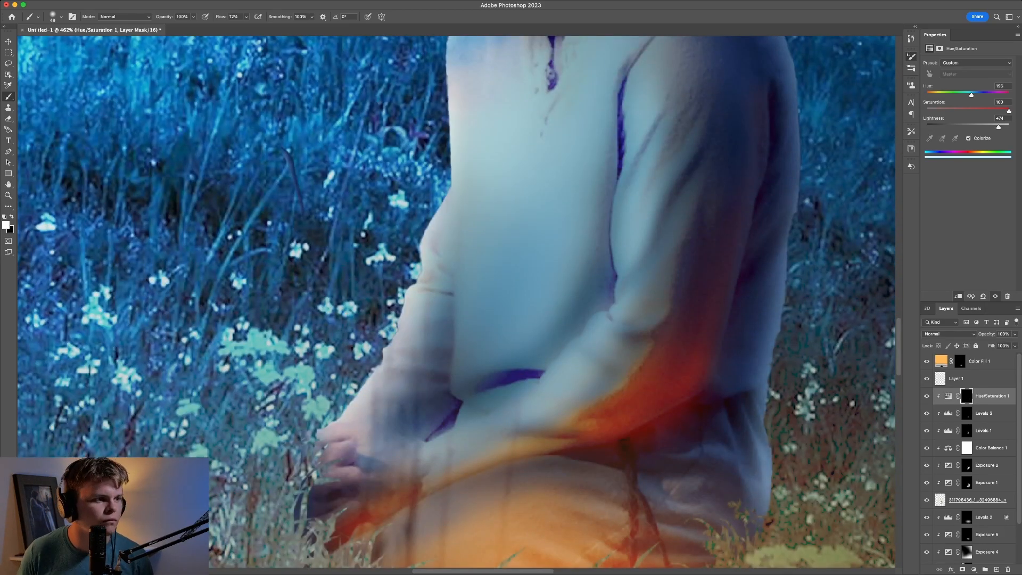
pyautogui.scroll(6, 441, 196)
pyautogui.moveTo(450, 303); pyautogui.dragTo(467, 183)
# Step: Darken the man's cheek and the side of his nose by painting on the Levels 1 mask
pyautogui.moveTo(397, 216); pyautogui.dragTo(319, 216)
pyautogui.moveTo(407, 194); pyautogui.dragTo(510, 194)
pyautogui.click(966, 482)
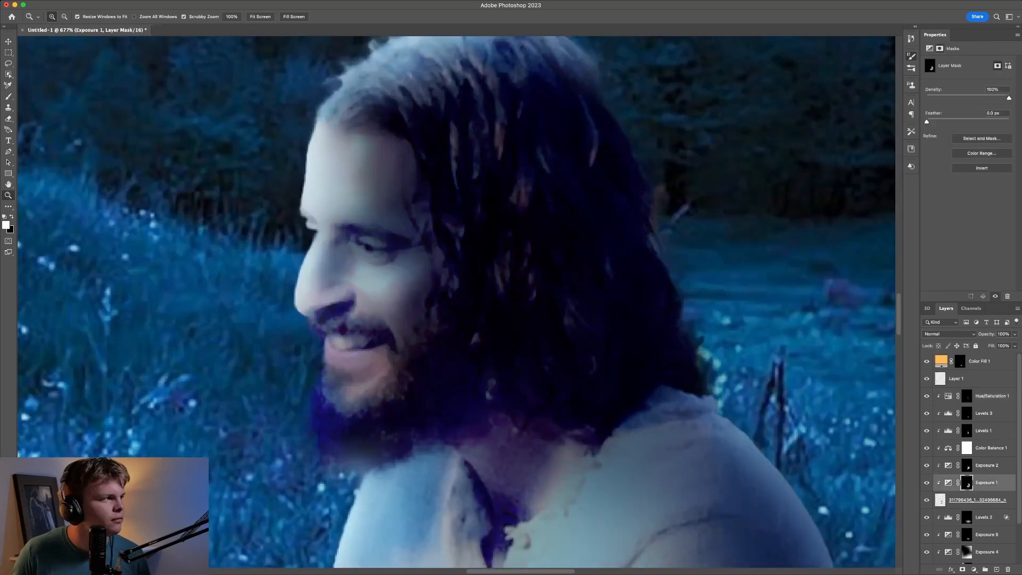
pyautogui.click(966, 413)
pyautogui.click(966, 431)
pyautogui.moveTo(391, 309); pyautogui.dragTo(382, 219)
pyautogui.moveTo(349, 293); pyautogui.dragTo(335, 255)
pyautogui.press('z')
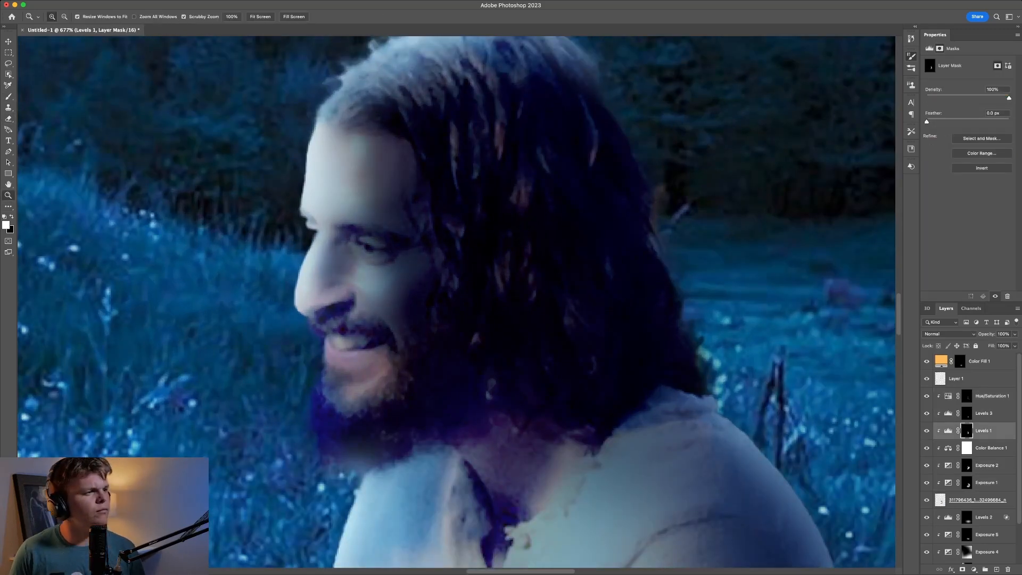
pyautogui.moveTo(410, 293)
pyautogui.mouseDown()
pyautogui.moveTo(330, 292)
pyautogui.moveTo(490, 292)
pyautogui.mouseUp()
pyautogui.press('b')
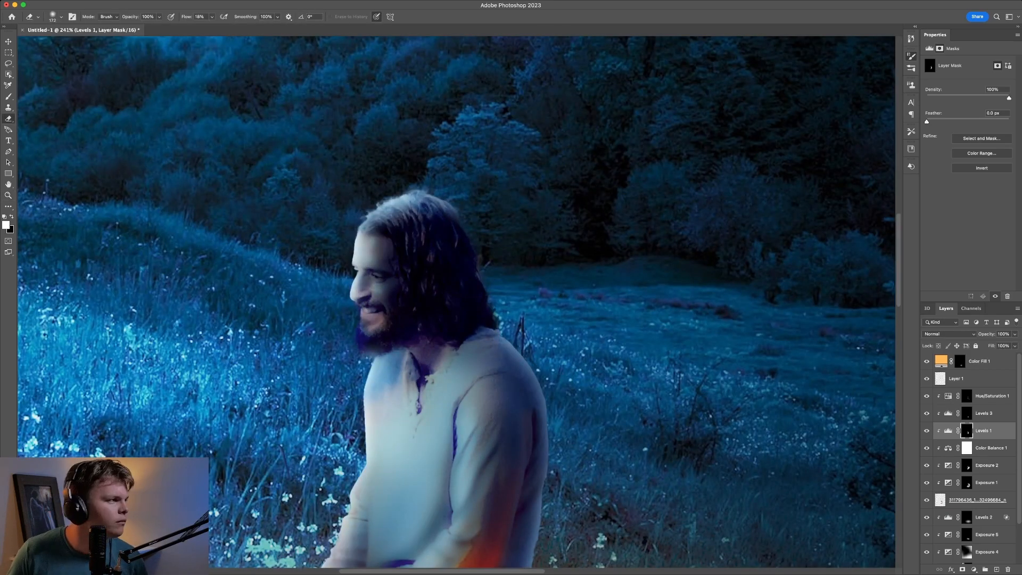
# Step: Rework the man's cheek shading on the Exposure masks, undo the last stroke and set the eraser flow to 8%
pyautogui.click(966, 465)
pyautogui.click(966, 482)
pyautogui.moveTo(376, 293)
pyautogui.mouseDown()
pyautogui.moveTo(374, 316)
pyautogui.moveTo(386, 253)
pyautogui.moveTo(371, 320)
pyautogui.mouseUp()
pyautogui.press('e')
pyautogui.click(967, 465)
pyautogui.press('super+z')
pyautogui.hotkey('shift', '1')
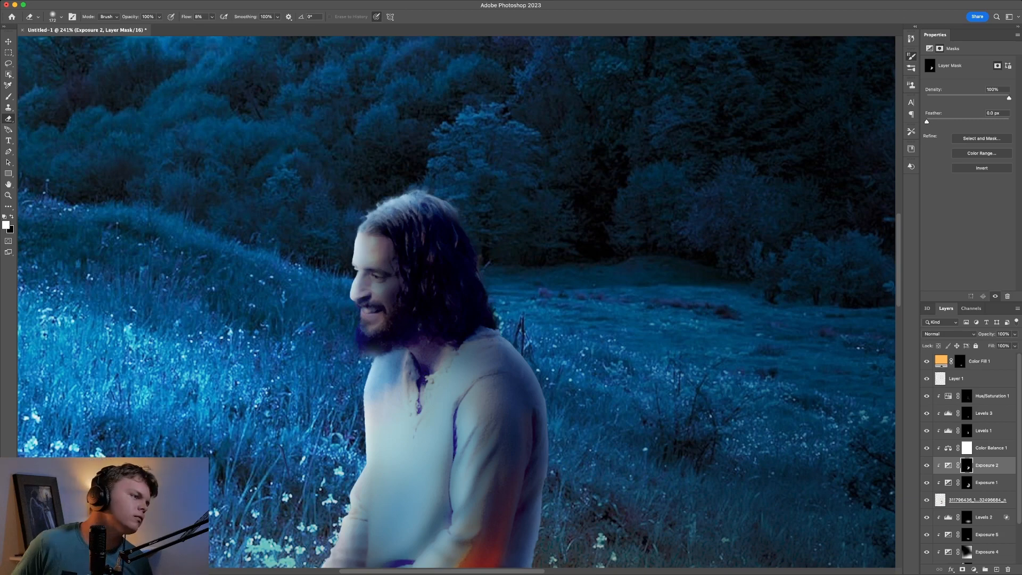
# Step: Paint on the Exposure 2 mask over the man's nose, temple and lower cheek down into the beard
pyautogui.press('z')
pyautogui.moveTo(374, 285)
pyautogui.mouseDown()
pyautogui.moveTo(370, 319)
pyautogui.moveTo(432, 289)
pyautogui.mouseUp()
pyautogui.press('b')
pyautogui.moveTo(336, 276); pyautogui.dragTo(332, 299)
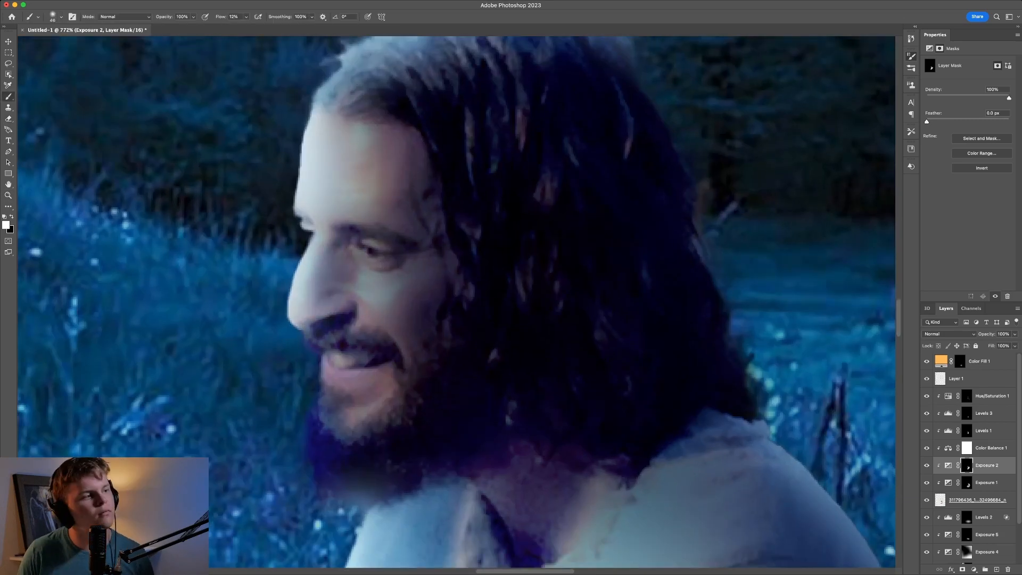
pyautogui.moveTo(400, 141); pyautogui.dragTo(395, 181)
pyautogui.moveTo(377, 391)
pyautogui.mouseDown()
pyautogui.moveTo(363, 421)
pyautogui.moveTo(343, 402)
pyautogui.mouseUp()
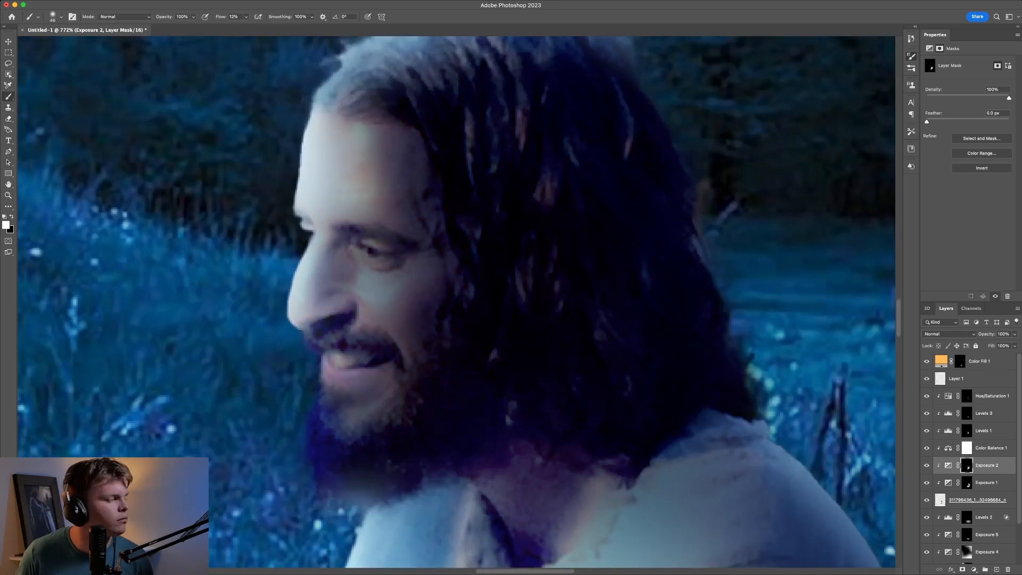
# Step: Soften the Hue/Saturation 1 highlight with a smaller eraser along the man's forehead and nose
pyautogui.click(966, 396)
pyautogui.press('e')
pyautogui.press('[')
pyautogui.moveTo(316, 261); pyautogui.dragTo(306, 290)
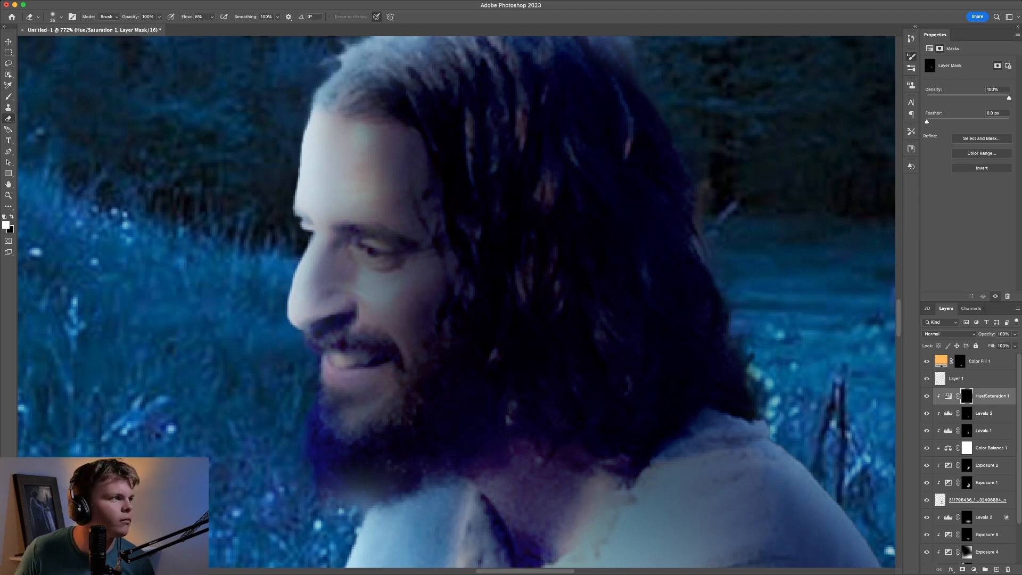
pyautogui.moveTo(315, 140); pyautogui.dragTo(308, 204)
pyautogui.moveTo(307, 294); pyautogui.dragTo(302, 316)
# Step: Paint the Hue/Saturation 1 highlight beside the man's lips and erase the haze below his beard
pyautogui.press('b')
pyautogui.moveTo(321, 354)
pyautogui.mouseDown()
pyautogui.moveTo(317, 402)
pyautogui.moveTo(315, 331)
pyautogui.mouseUp()
pyautogui.press('e')
pyautogui.press(']')
pyautogui.moveTo(334, 468); pyautogui.dragTo(355, 506)
pyautogui.press('z')
pyautogui.moveTo(402, 248); pyautogui.dragTo(287, 253)
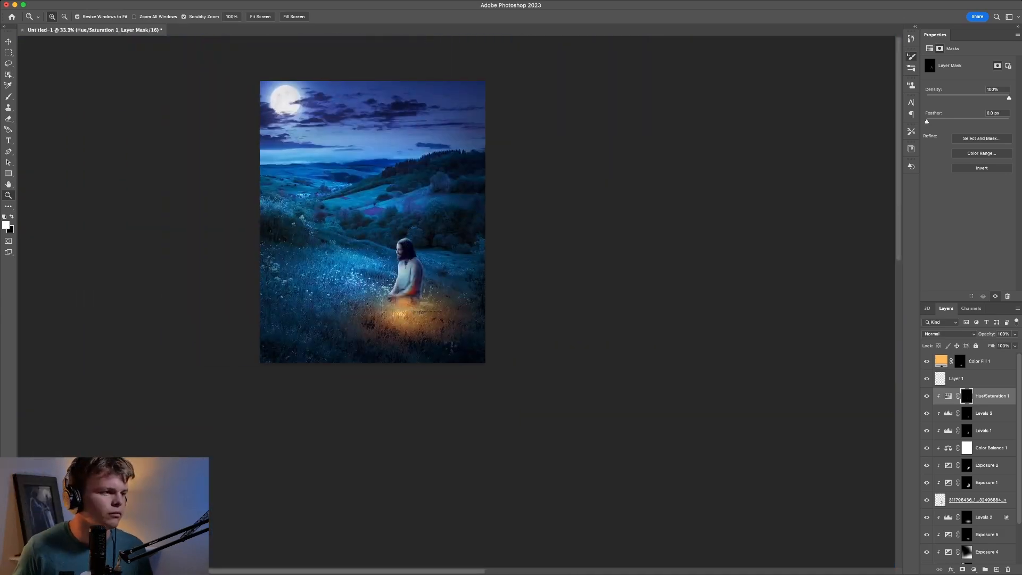
# Step: Paint with a smaller brush on the Exposure 1 mask from the man's waist down across his forearm
pyautogui.moveTo(411, 279); pyautogui.dragTo(482, 279)
pyautogui.moveTo(365, 330); pyautogui.dragTo(293, 330)
pyautogui.moveTo(339, 329); pyautogui.dragTo(439, 320)
pyautogui.click(966, 465)
pyautogui.press('b')
pyautogui.click(966, 482)
pyautogui.press('[')
pyautogui.press('[')
pyautogui.press('[')
pyautogui.press('[')
pyautogui.press('[')
pyautogui.press('[')
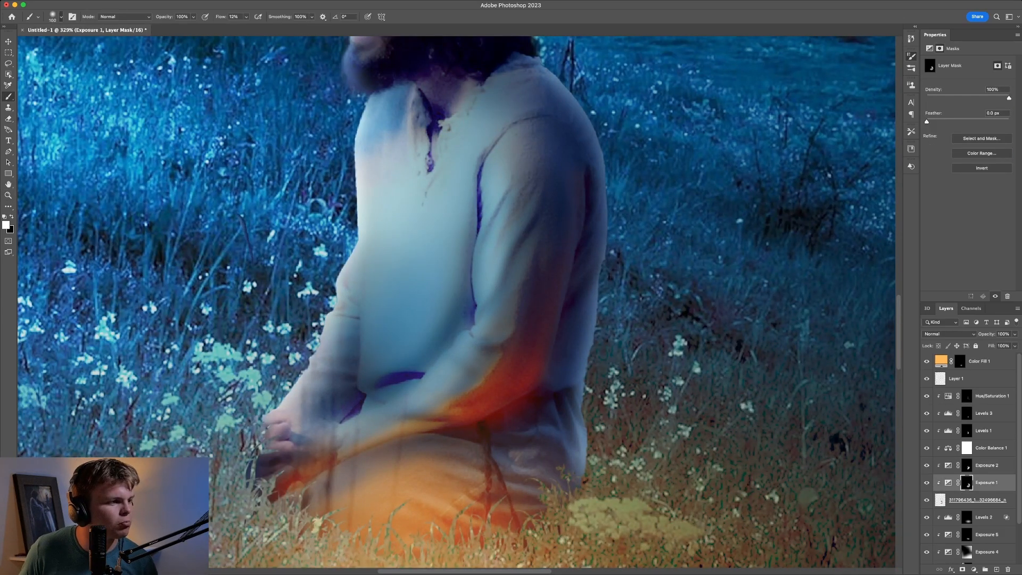
pyautogui.moveTo(418, 372); pyautogui.dragTo(357, 425)
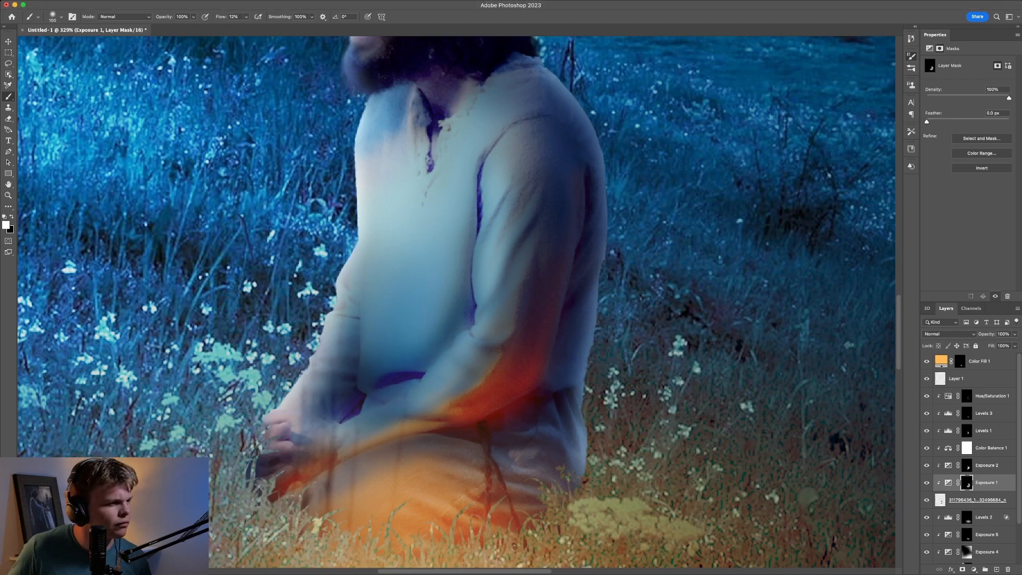
# Step: Shade the man's far arm along the chest edge on the Exposure 1 mask with a fine brush, then soften its upper end
pyautogui.press('z')
pyautogui.moveTo(417, 324)
pyautogui.mouseDown()
pyautogui.moveTo(346, 324)
pyautogui.moveTo(482, 323)
pyautogui.mouseUp()
pyautogui.press('b')
pyautogui.press('[')
pyautogui.press('[')
pyautogui.press('[')
pyautogui.press('[')
pyautogui.press('[')
pyautogui.press('[')
pyautogui.press('[')
pyautogui.press('[')
pyautogui.press('[')
pyautogui.press('[')
pyautogui.moveTo(404, 231)
pyautogui.mouseDown()
pyautogui.moveTo(386, 347)
pyautogui.moveTo(377, 346)
pyautogui.moveTo(348, 403)
pyautogui.mouseUp()
pyautogui.moveTo(393, 314); pyautogui.dragTo(374, 327)
pyautogui.press('e')
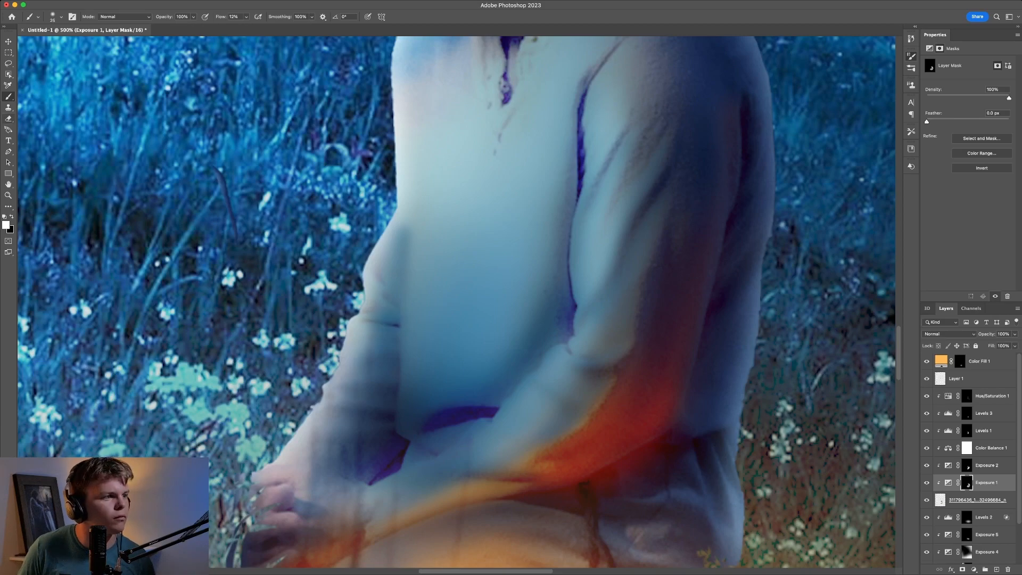
pyautogui.moveTo(403, 229); pyautogui.dragTo(400, 243)
# Step: Touch up the lighting on the man by painting on the Levels 1 mask
pyautogui.press('z')
pyautogui.moveTo(356, 171); pyautogui.dragTo(282, 172)
pyautogui.moveTo(417, 276); pyautogui.dragTo(468, 275)
pyautogui.moveTo(372, 287); pyautogui.dragTo(330, 288)
pyautogui.moveTo(349, 229); pyautogui.dragTo(388, 229)
pyautogui.click(966, 413)
pyautogui.click(967, 430)
pyautogui.moveTo(301, 253); pyautogui.dragTo(330, 252)
pyautogui.press('b')
pyautogui.moveTo(415, 127)
pyautogui.mouseDown()
pyautogui.moveTo(414, 173)
pyautogui.moveTo(394, 178)
pyautogui.mouseUp()
pyautogui.moveTo(415, 234)
pyautogui.mouseDown()
pyautogui.moveTo(432, 261)
pyautogui.moveTo(435, 207)
pyautogui.moveTo(331, 226)
pyautogui.mouseUp()
pyautogui.scroll(-2, 456, 302)
pyautogui.scroll(-10, 456, 302)
pyautogui.press('z')
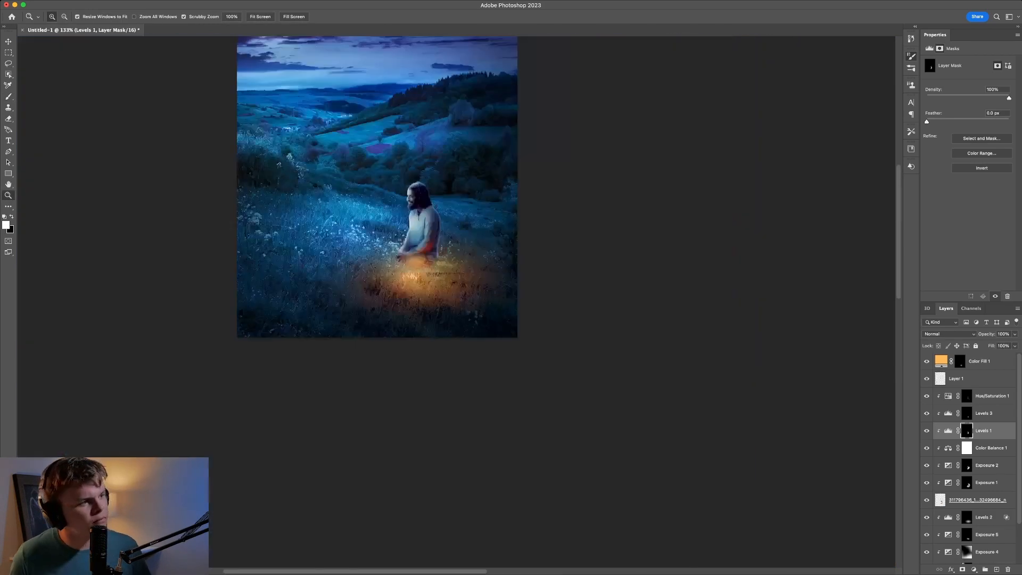
# Step: Darken the man's lower body with a clipped Exposure adjustment of -7.28 above Levels 3, painted through an inverted mask
pyautogui.moveTo(414, 216); pyautogui.dragTo(461, 216)
pyautogui.moveTo(426, 319); pyautogui.dragTo(407, 319)
pyautogui.click(984, 413)
pyautogui.click(990, 452)
pyautogui.moveTo(968, 84); pyautogui.dragTo(939, 83)
pyautogui.press('super+i')
pyautogui.press('b')
pyautogui.moveTo(423, 293)
pyautogui.mouseDown()
pyautogui.moveTo(424, 351)
pyautogui.moveTo(426, 309)
pyautogui.mouseUp()
pyautogui.scroll(5, 426, 309)
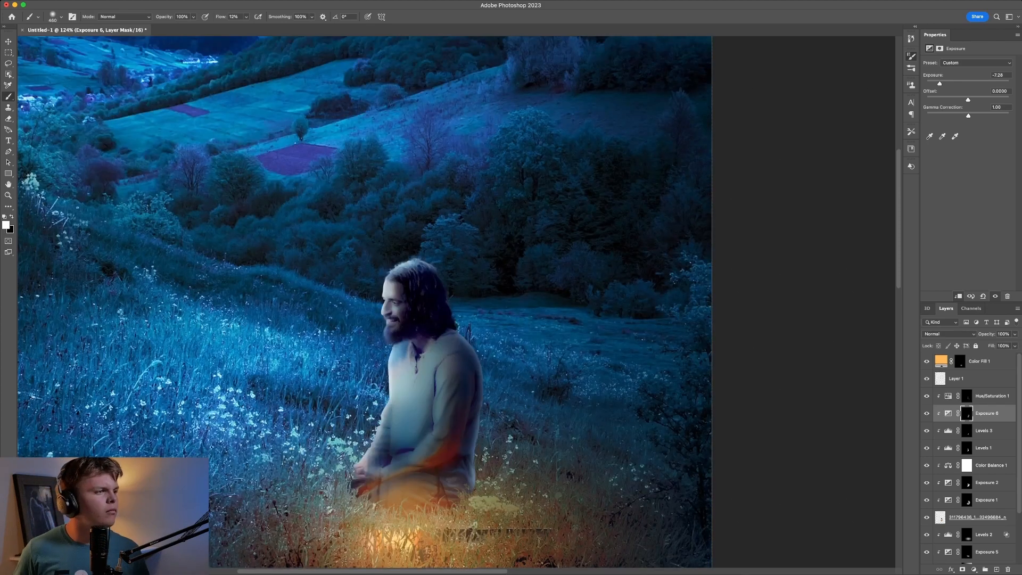
# Step: Add a Color Balance adjustment clipped to the man above Exposure 6 and slightly adjust its yellow–blue balance
pyautogui.press('z')
pyautogui.moveTo(276, 132); pyautogui.dragTo(223, 132)
pyautogui.click(974, 570)
pyautogui.click(990, 483)
pyautogui.moveTo(956, 111); pyautogui.dragTo(958, 112)
pyautogui.moveTo(326, 194); pyautogui.dragTo(304, 194)
# Step: Add a Color Balance adjustment above Levels 2 for the landscape with the midtone cyan–red value at -30
pyautogui.scroll(-5, 974, 469)
pyautogui.click(967, 468)
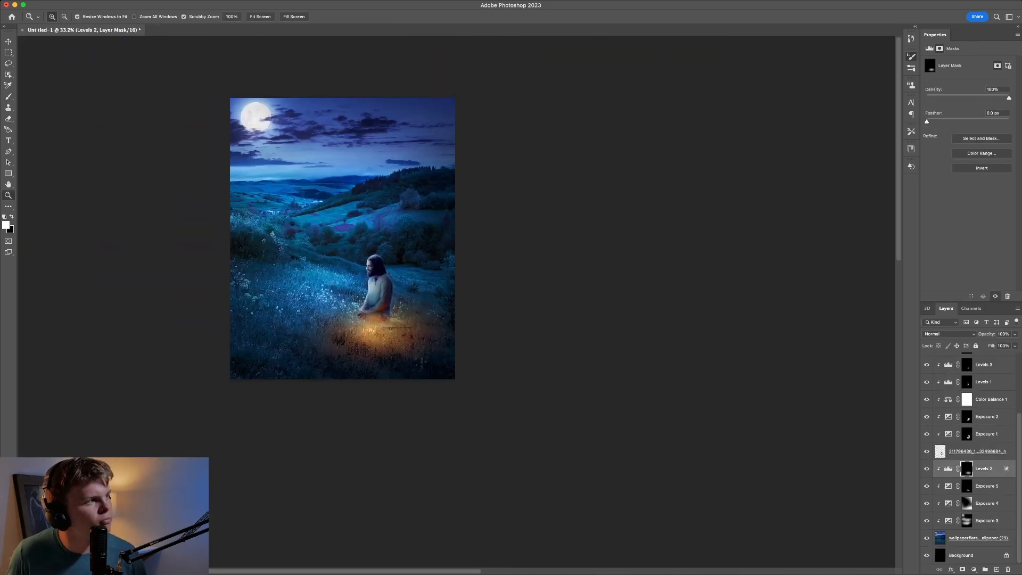
pyautogui.click(974, 570)
pyautogui.click(990, 484)
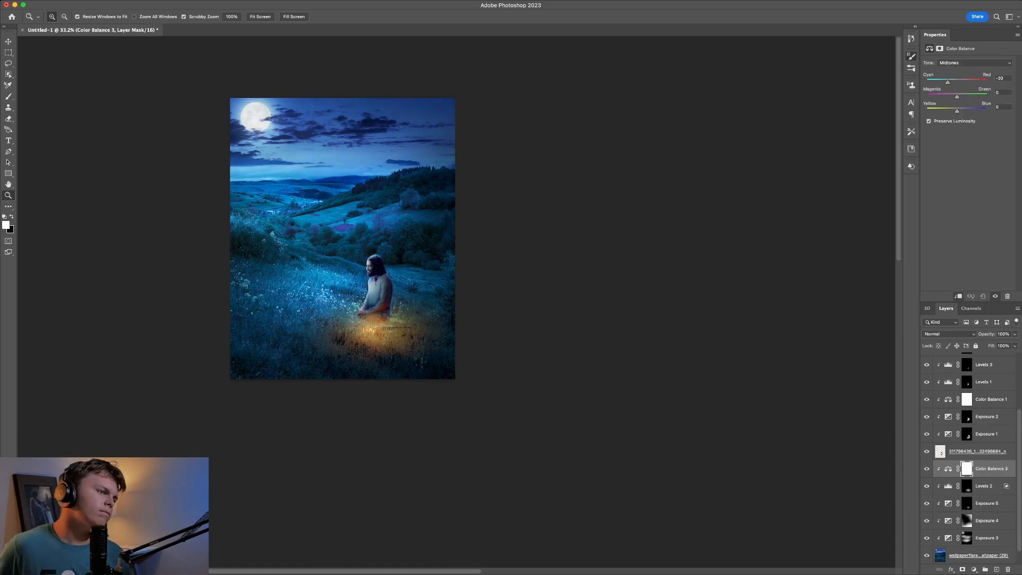
# Step: Add a clipped Exposure adjustment of -6.64 above Color Balance 2 and invert its mask
pyautogui.moveTo(369, 289); pyautogui.dragTo(410, 290)
pyautogui.moveTo(378, 426); pyautogui.dragTo(418, 426)
pyautogui.scroll(5, 971, 426)
pyautogui.click(967, 413)
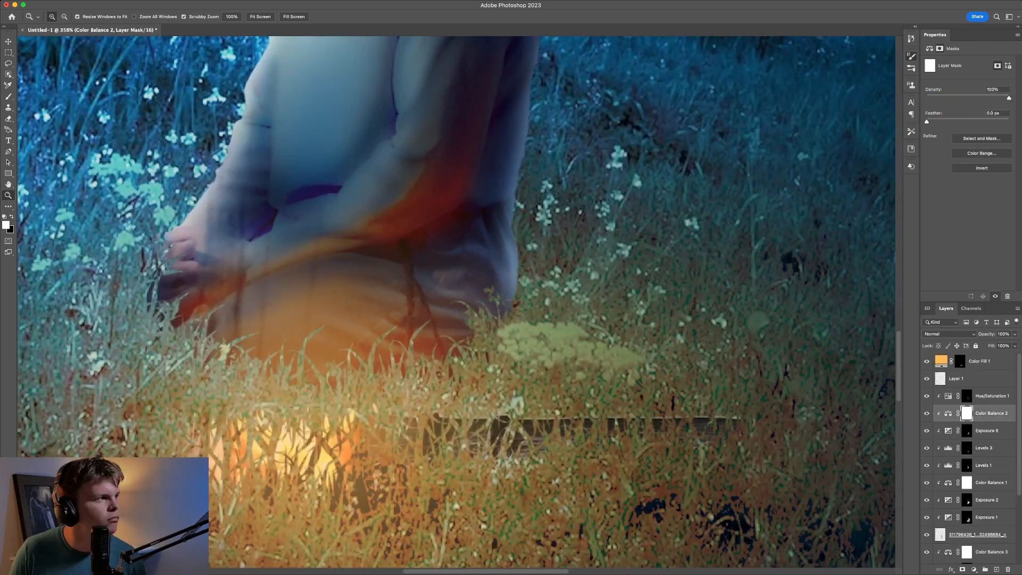
pyautogui.click(973, 569)
pyautogui.click(987, 452)
pyautogui.moveTo(968, 83); pyautogui.dragTo(941, 83)
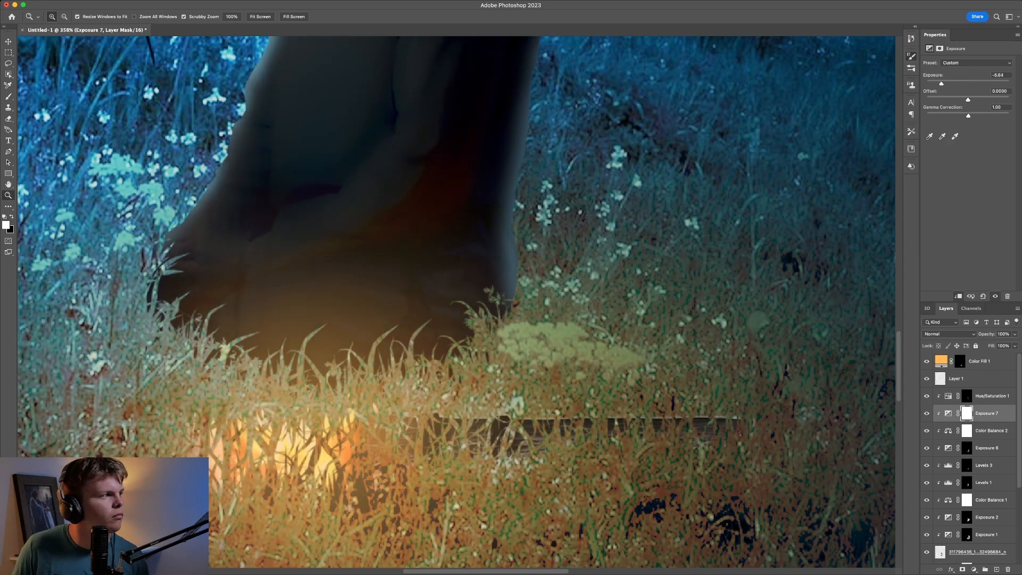
pyautogui.press('super+i')
pyautogui.press('b')
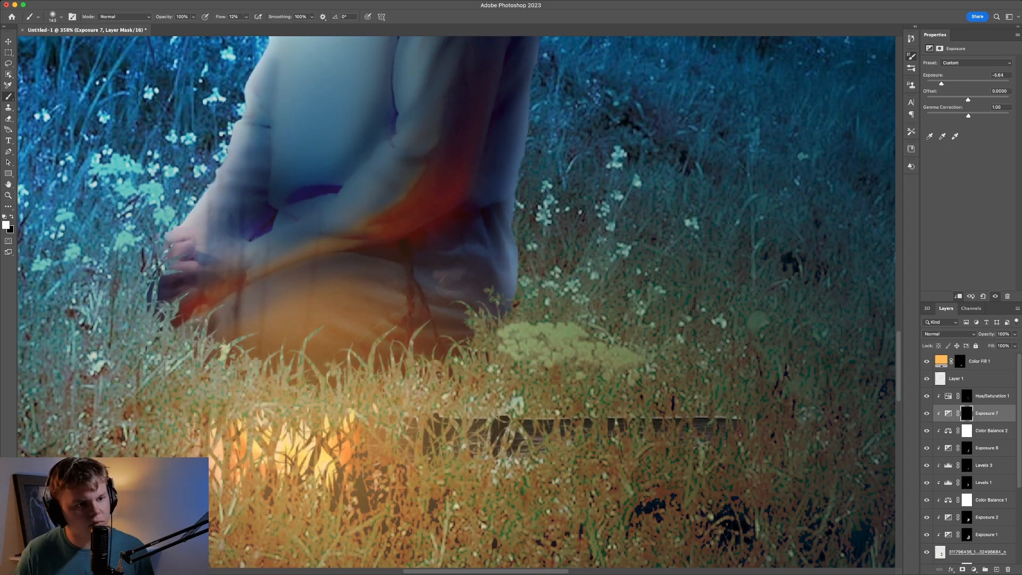
# Step: Move the Levels 3 adjustment above Color Balance 2 in the layer stack
pyautogui.click(966, 447)
pyautogui.press('e')
pyautogui.moveTo(983, 465); pyautogui.dragTo(983, 423)
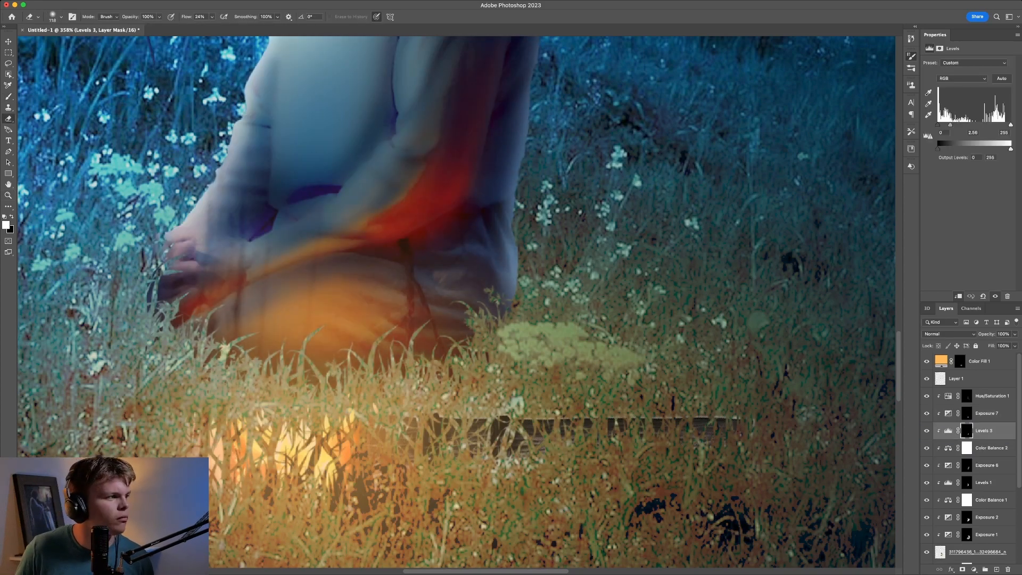
pyautogui.press('z')
pyautogui.moveTo(341, 154)
pyautogui.mouseDown()
pyautogui.moveTo(223, 154)
pyautogui.moveTo(343, 154)
pyautogui.mouseUp()
pyautogui.press('b')
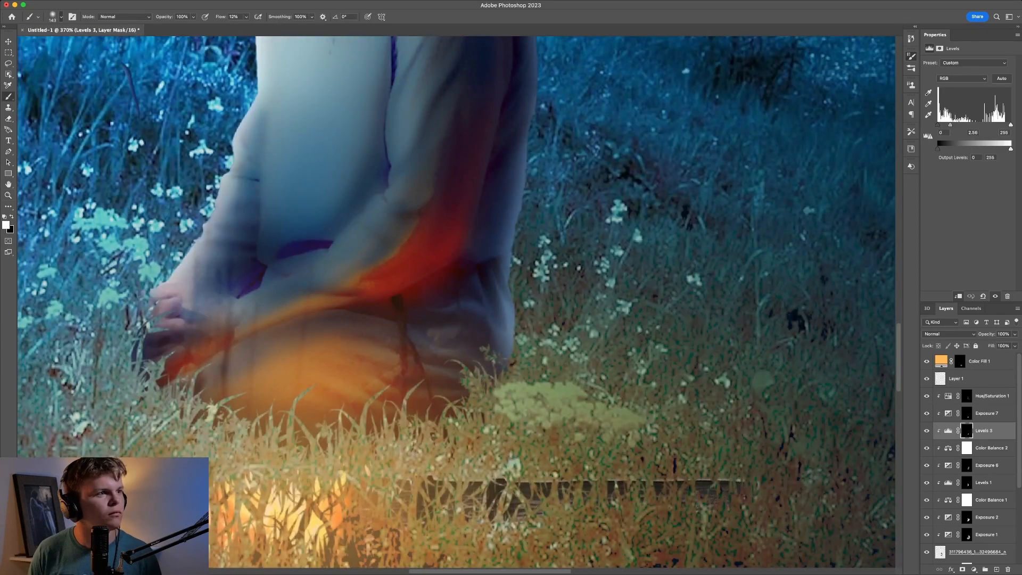
# Step: Paint warm torch glow along the man's sleeve, forearm and lap on the Levels 3 mask
pyautogui.moveTo(458, 219); pyautogui.dragTo(487, 101)
pyautogui.scroll(4, 479, 160)
pyautogui.moveTo(459, 319); pyautogui.dragTo(489, 133)
pyautogui.moveTo(416, 314)
pyautogui.mouseDown()
pyautogui.moveTo(452, 202)
pyautogui.moveTo(362, 367)
pyautogui.moveTo(304, 426)
pyautogui.mouseUp()
# Step: Erase excess glow from the man's upper sleeve, elbow and lap on the Levels 3 mask
pyautogui.press('e')
pyautogui.moveTo(487, 133); pyautogui.dragTo(410, 325)
pyautogui.moveTo(497, 202); pyautogui.dragTo(445, 330)
pyautogui.moveTo(492, 117); pyautogui.dragTo(478, 149)
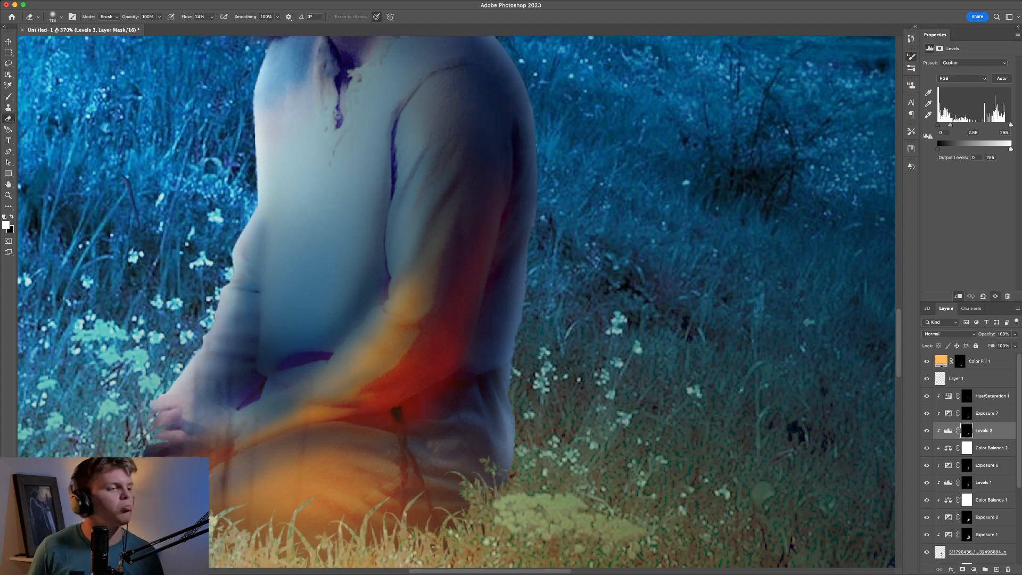
pyautogui.click(417, 407)
pyautogui.moveTo(412, 290)
pyautogui.mouseDown()
pyautogui.moveTo(319, 381)
pyautogui.moveTo(370, 354)
pyautogui.mouseUp()
pyautogui.press('z')
pyautogui.moveTo(352, 290); pyautogui.dragTo(255, 290)
pyautogui.scroll(2, 380, 387)
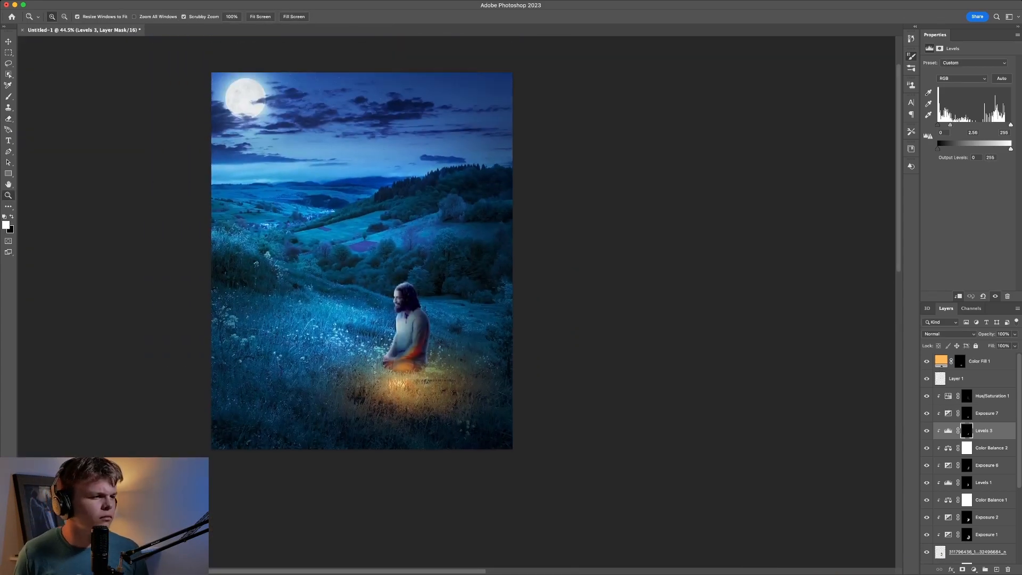
# Step: Add a clipped Exposure adjustment of -3.86 above Levels 2 and limit its mask to part of the grass
pyautogui.moveTo(380, 388); pyautogui.dragTo(458, 387)
pyautogui.scroll(-5, 972, 458)
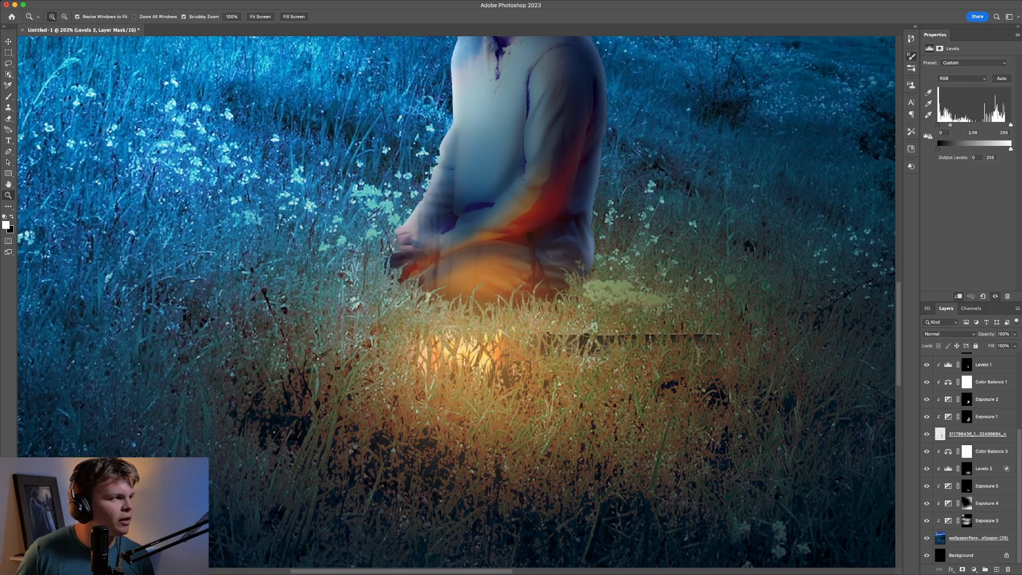
pyautogui.click(966, 468)
pyautogui.scroll(2, 457, 301)
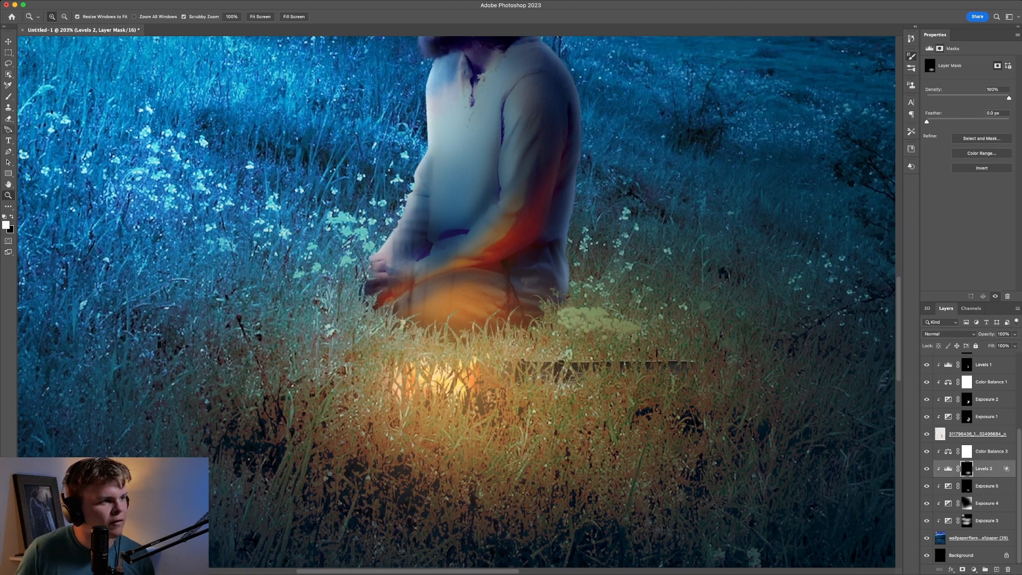
pyautogui.press('e')
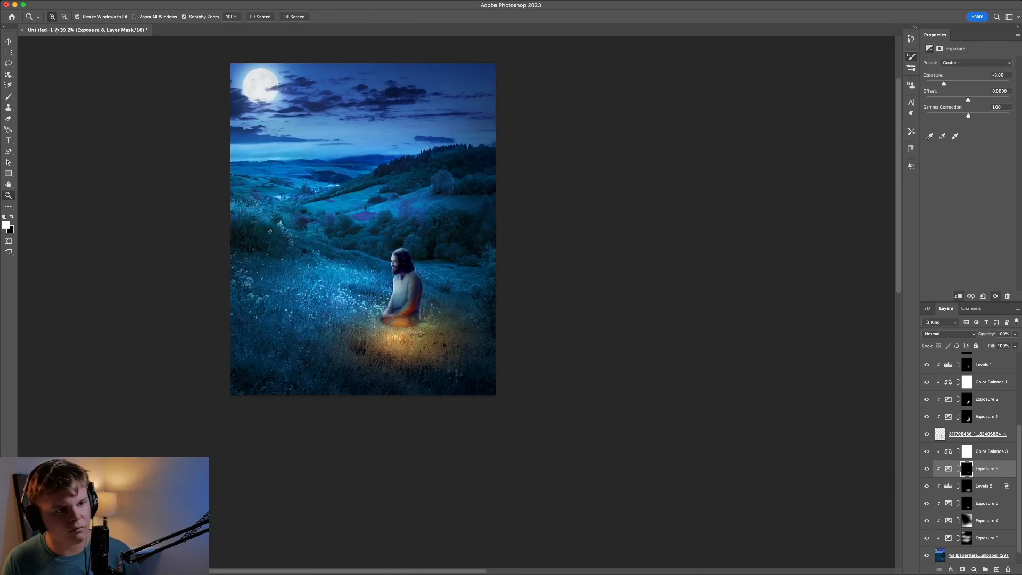
# Step: Place the OpticsPlus_Dust_Particles_06 overlay above Color Fill 1 in Screen mode, mask it, and clip an Exposure adjustment to it
pyautogui.scroll(5, 970, 459)
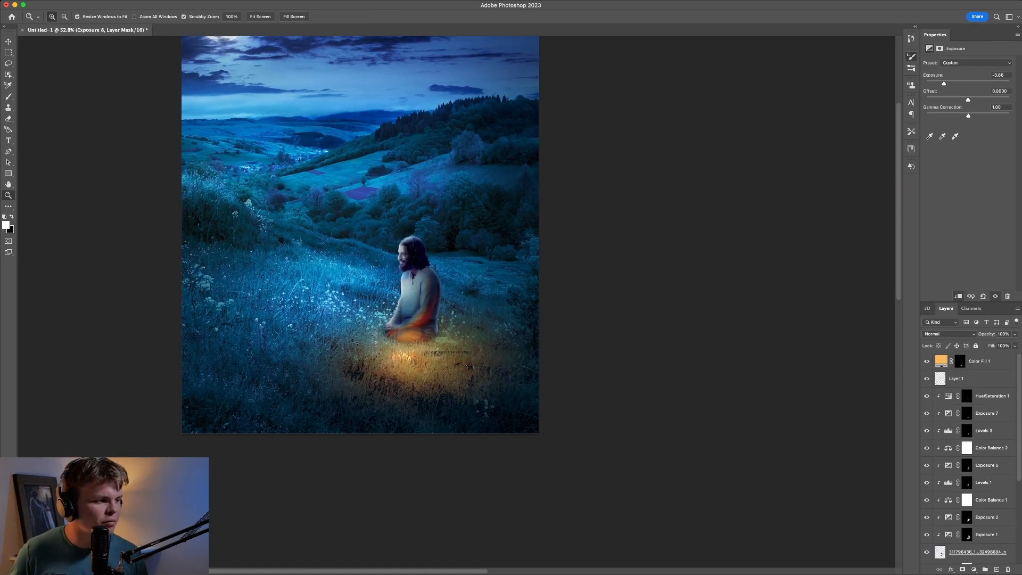
pyautogui.click(981, 362)
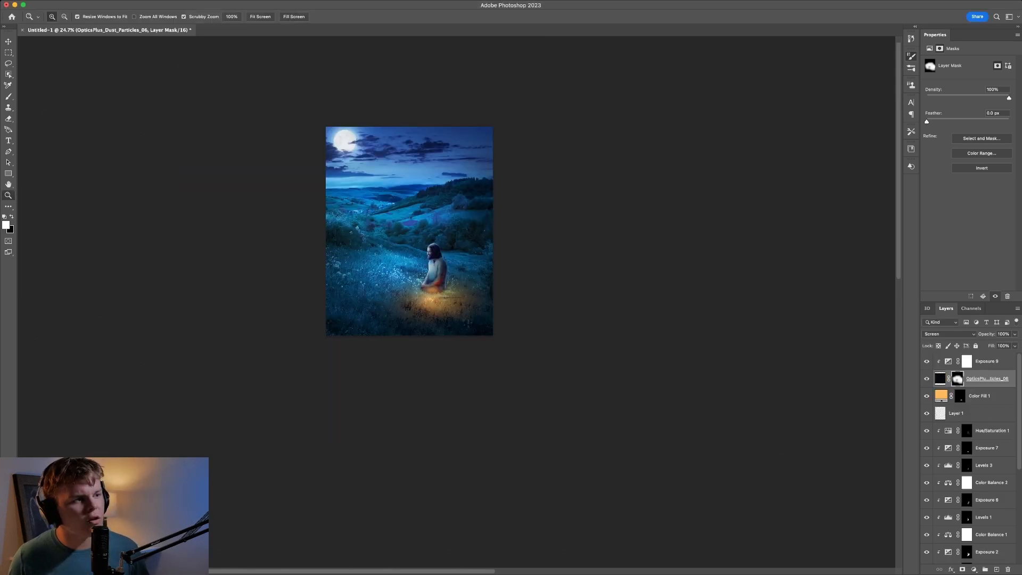
pyautogui.scroll(3, 402, 251)
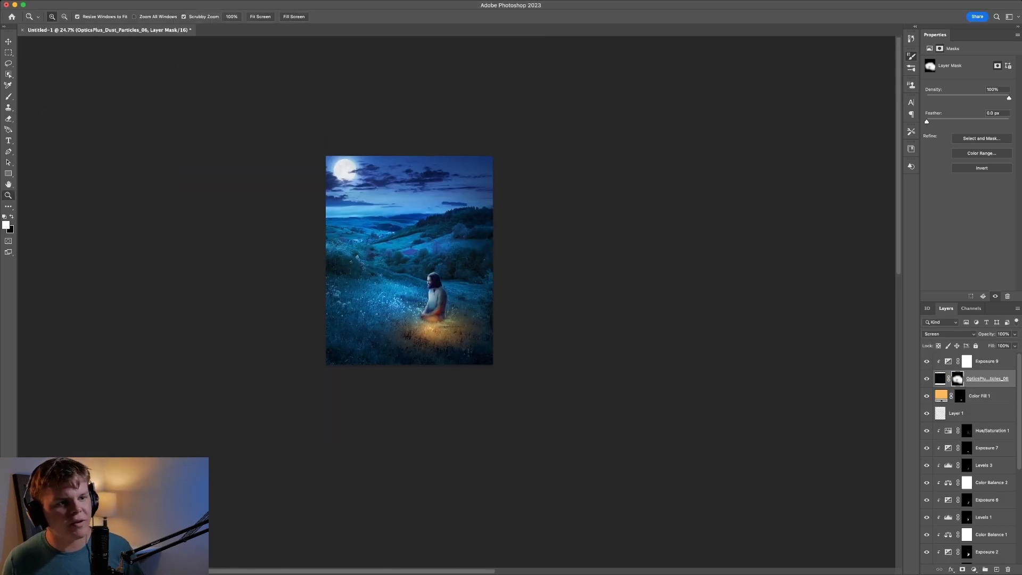
pyautogui.scroll(2, 402, 250)
# Step: Place The Chosen logo above Exposure 9, scale it to 48.04% and centre it horizontally in the sky
pyautogui.click(988, 362)
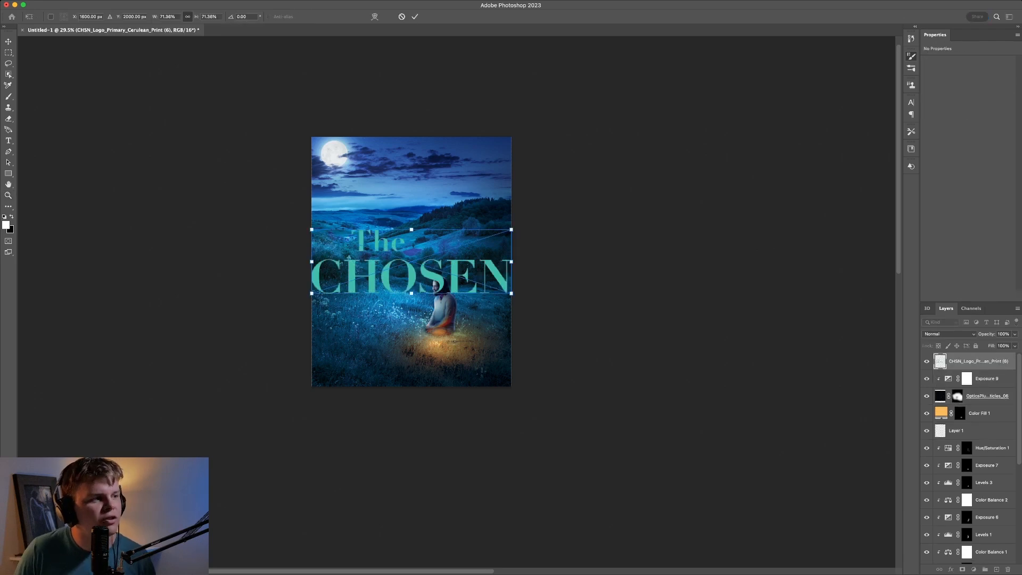
pyautogui.moveTo(411, 293); pyautogui.dragTo(411, 274)
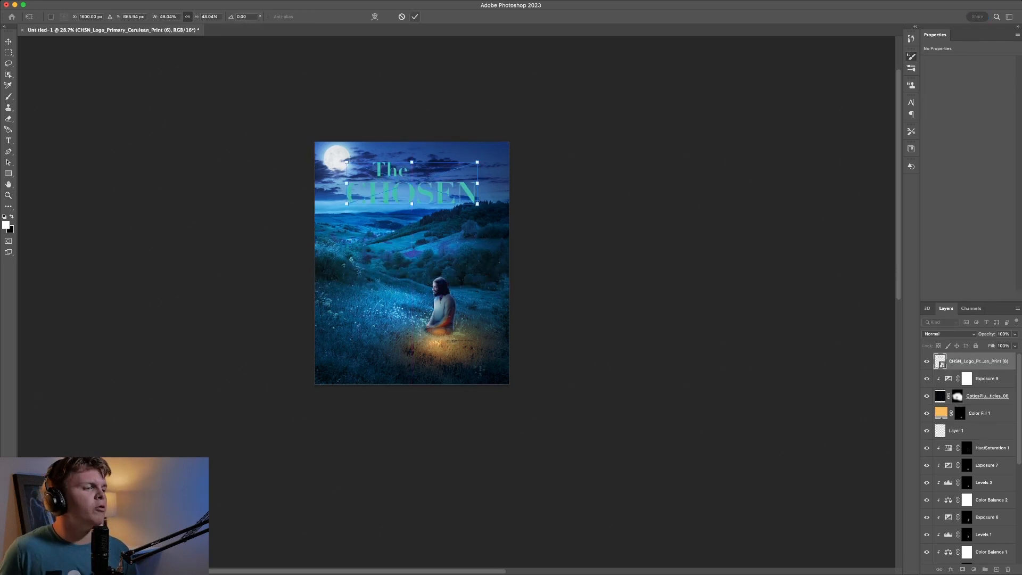
pyautogui.press('z')
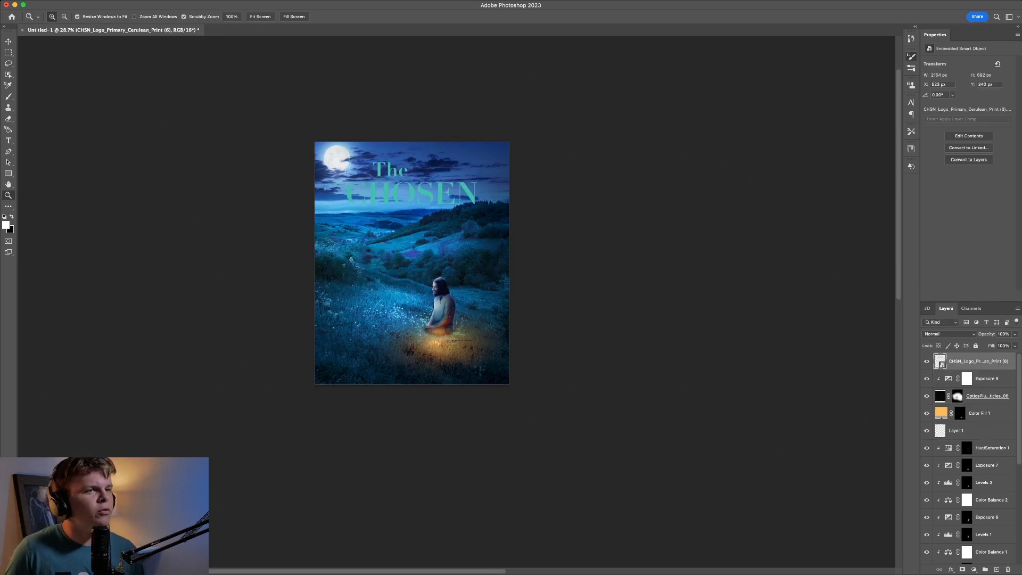
# Step: Examine the whole poster, the lighting on the man, the torch-lit grass and the dark trees behind him
pyautogui.click(403, 279)
pyautogui.moveTo(403, 279); pyautogui.dragTo(524, 278)
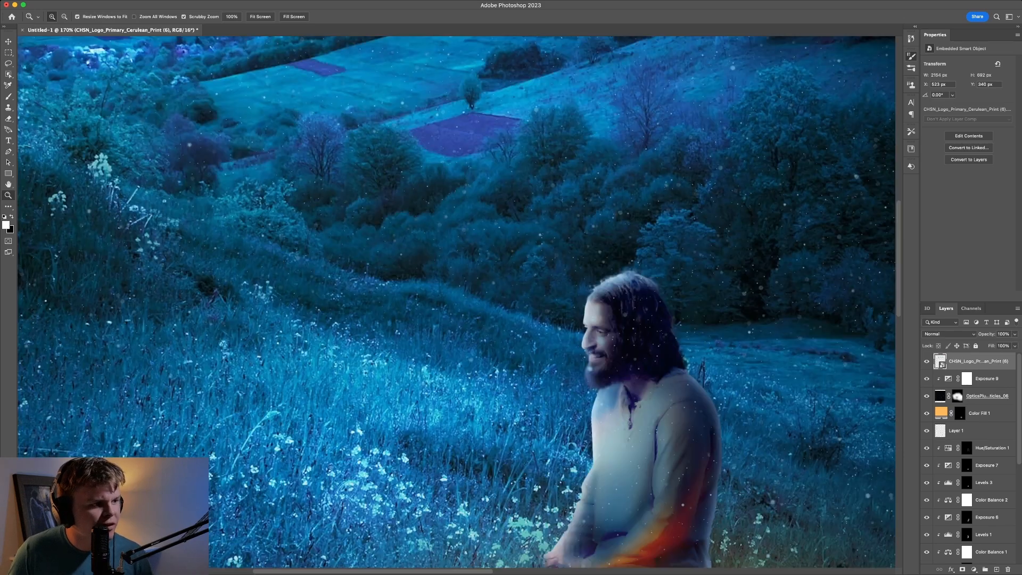
pyautogui.hscroll(4, 456, 302)
pyautogui.moveTo(451, 345); pyautogui.dragTo(362, 345)
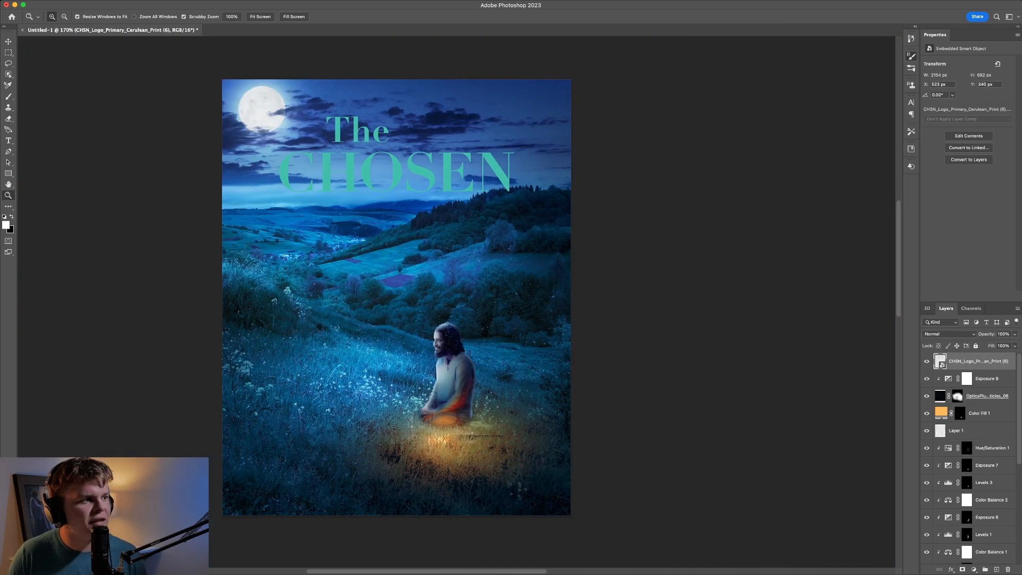
pyautogui.hscroll(4, 361, 345)
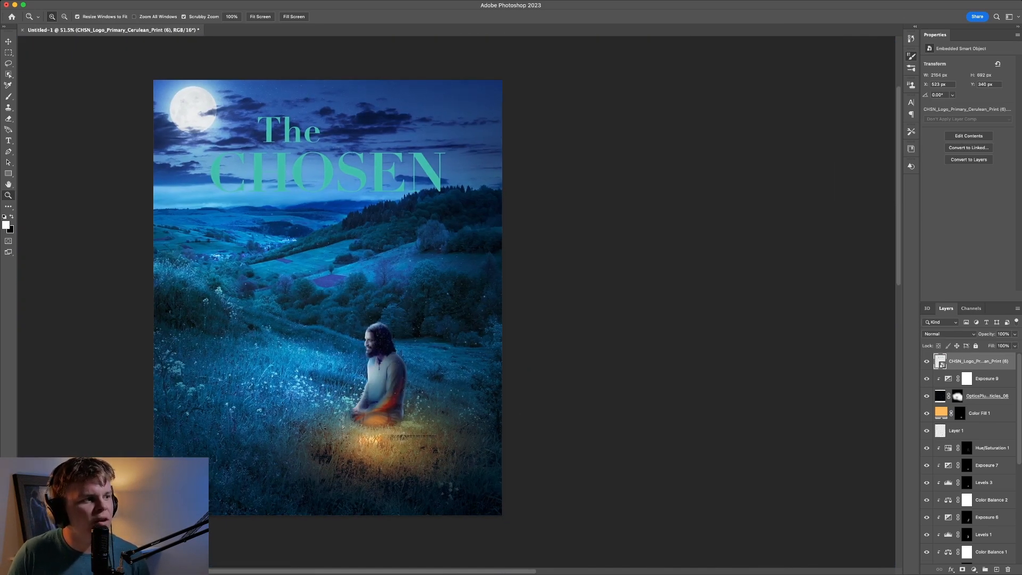
pyautogui.moveTo(463, 340); pyautogui.dragTo(527, 341)
pyautogui.moveTo(419, 293); pyautogui.dragTo(463, 293)
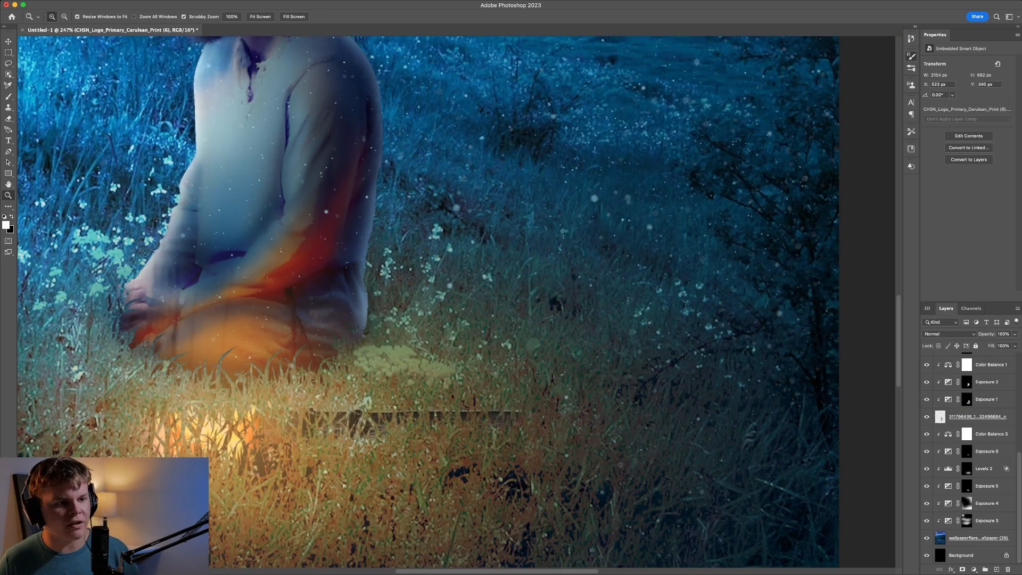
pyautogui.scroll(12, 458, 301)
pyautogui.hscroll(5, 457, 301)
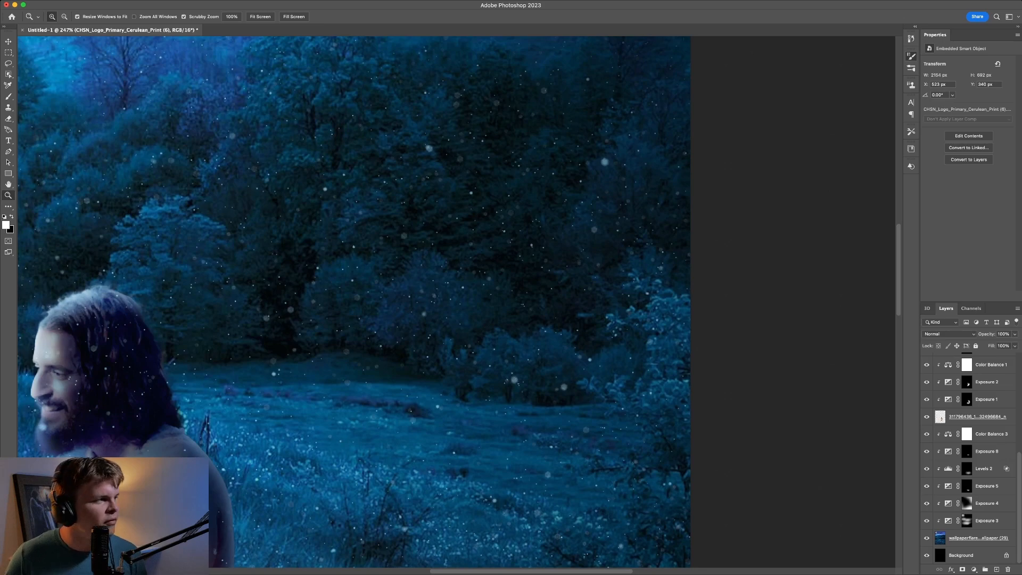
# Step: Try painting the Levels 2 mask over the dark trees behind the man, and undo the stroke
pyautogui.click(966, 468)
pyautogui.scroll(4, 457, 301)
pyautogui.hscroll(-2, 458, 302)
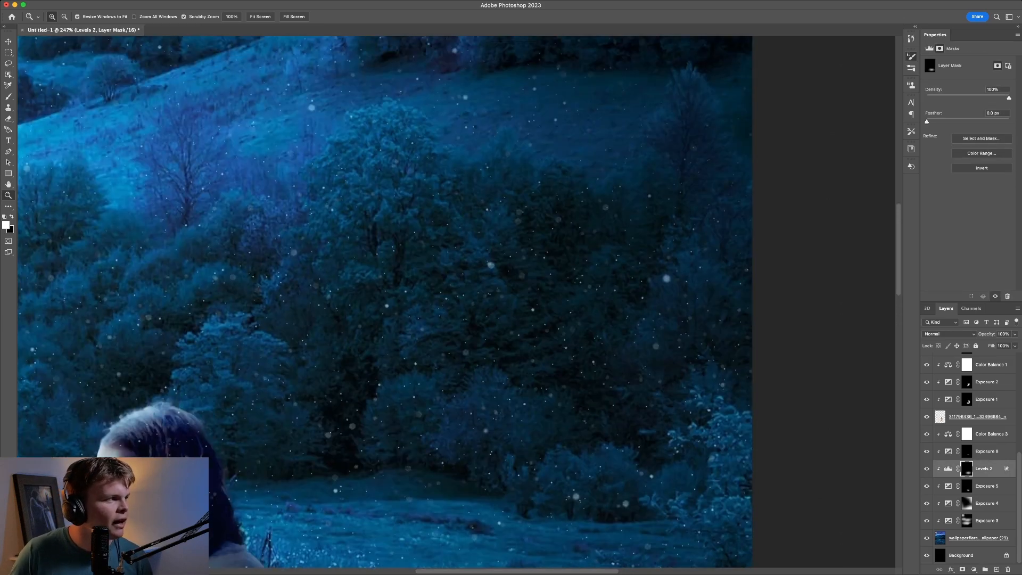
pyautogui.press('b')
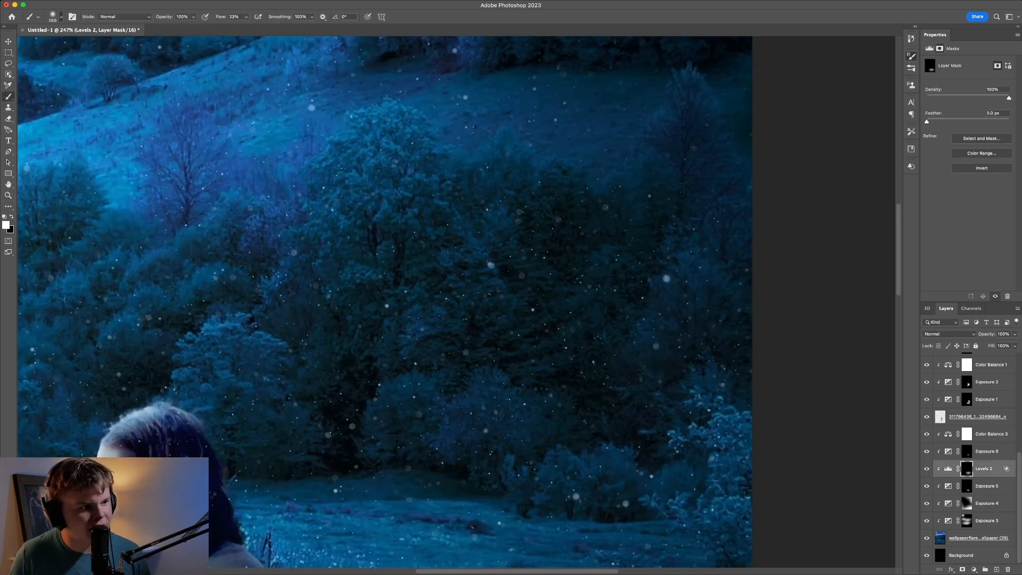
pyautogui.click(644, 373)
pyautogui.press('super+z')
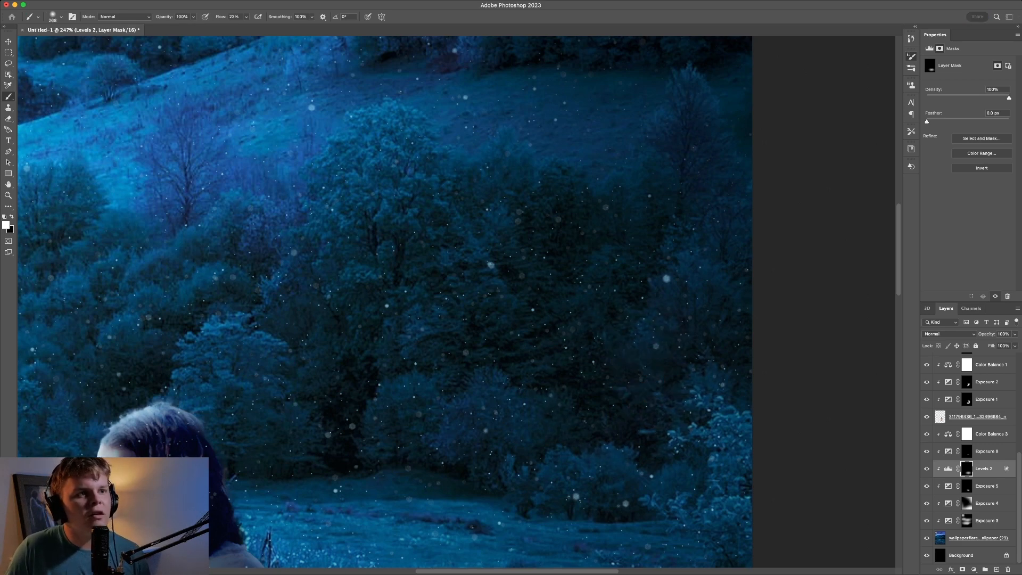
# Step: Add a clipped Levels adjustment to the landscape with a red midtone of 4.61 to give the trees behind the man an orange glow
pyautogui.press('Return')
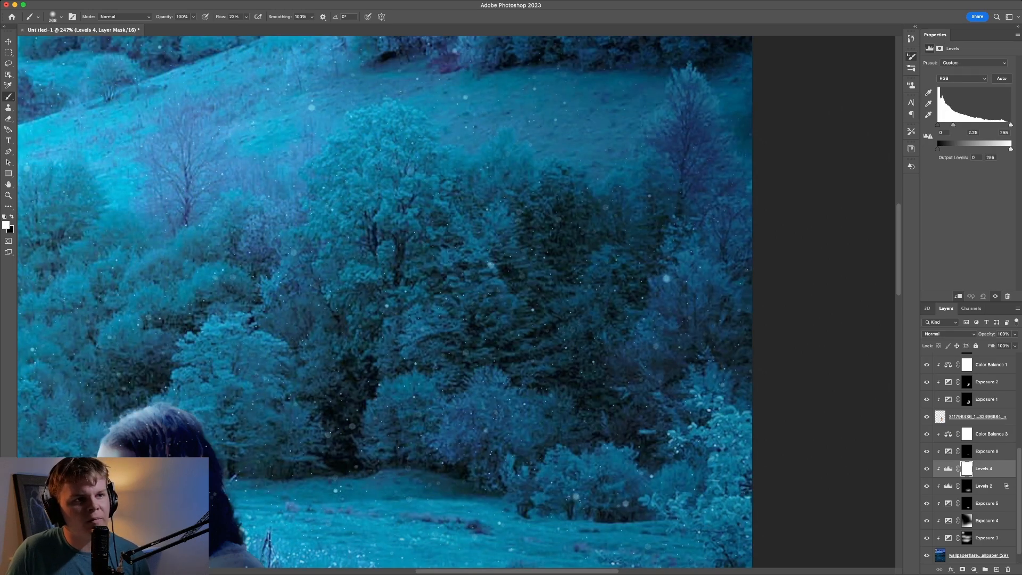
pyautogui.moveTo(974, 125); pyautogui.dragTo(940, 125)
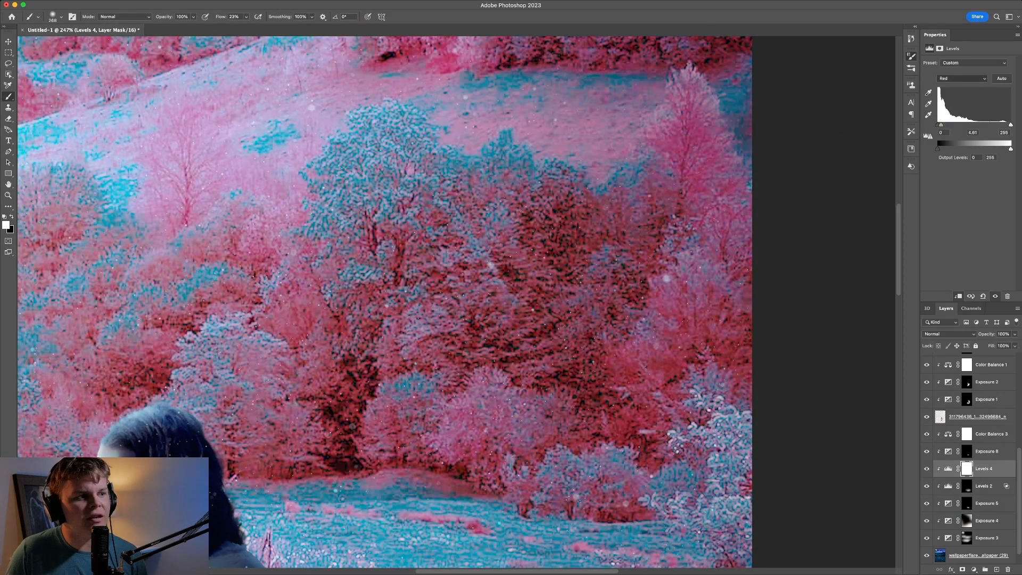
pyautogui.hotkey('alt', '5')
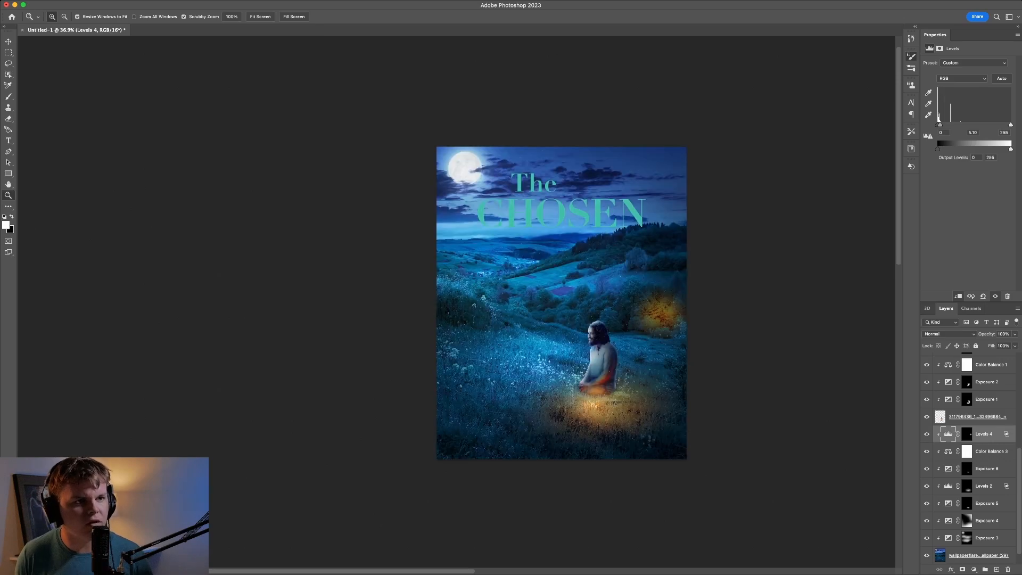
# Step: Turn the logo white with a clipped, colorized Hue/Saturation adjustment: hue 227, saturation 82, lightness +100
pyautogui.hscroll(1, 490, 330)
pyautogui.scroll(10, 974, 458)
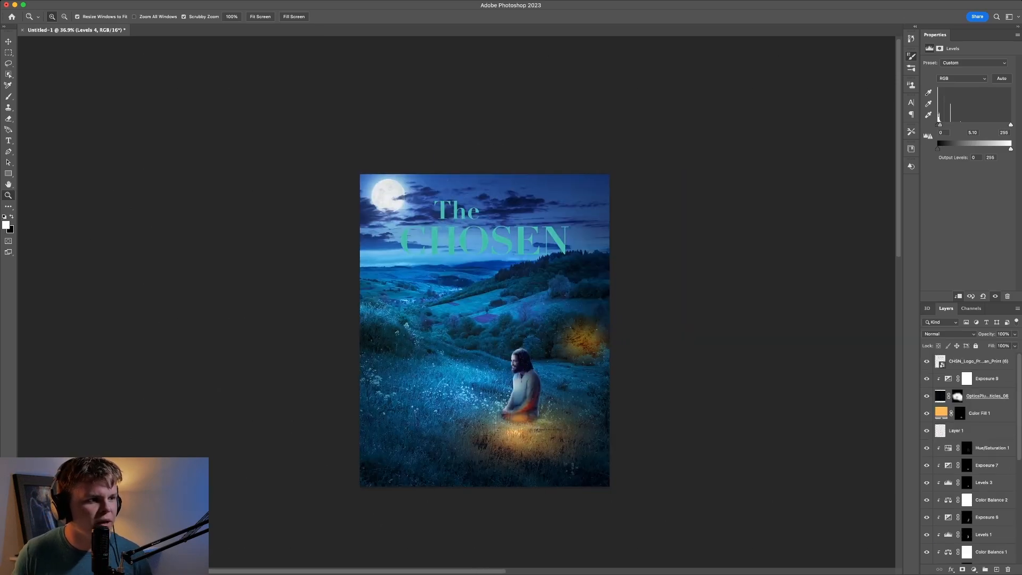
pyautogui.click(978, 361)
pyautogui.doubleClick(1011, 361)
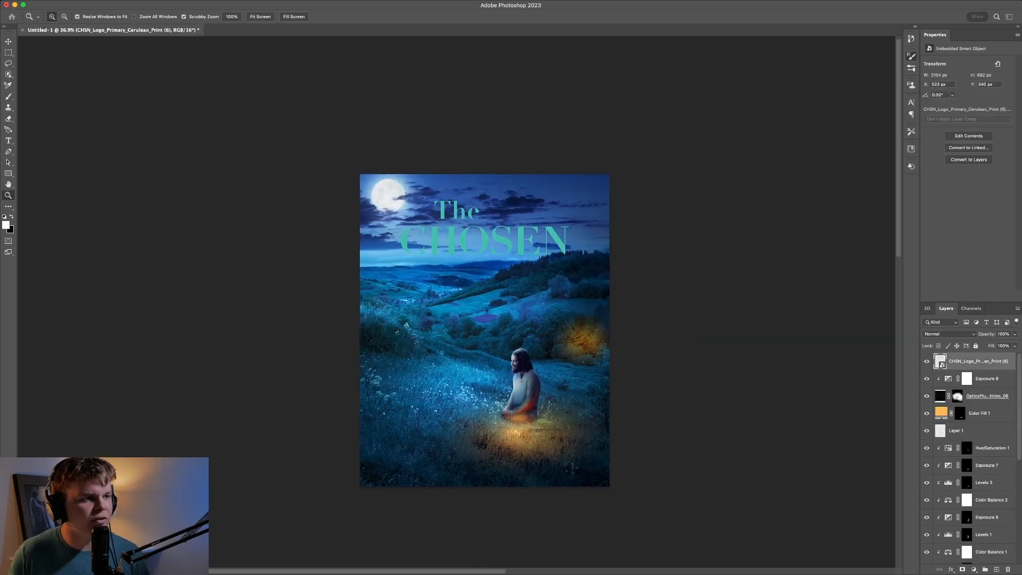
pyautogui.moveTo(457, 245); pyautogui.dragTo(427, 311)
pyautogui.hscroll(4, 456, 301)
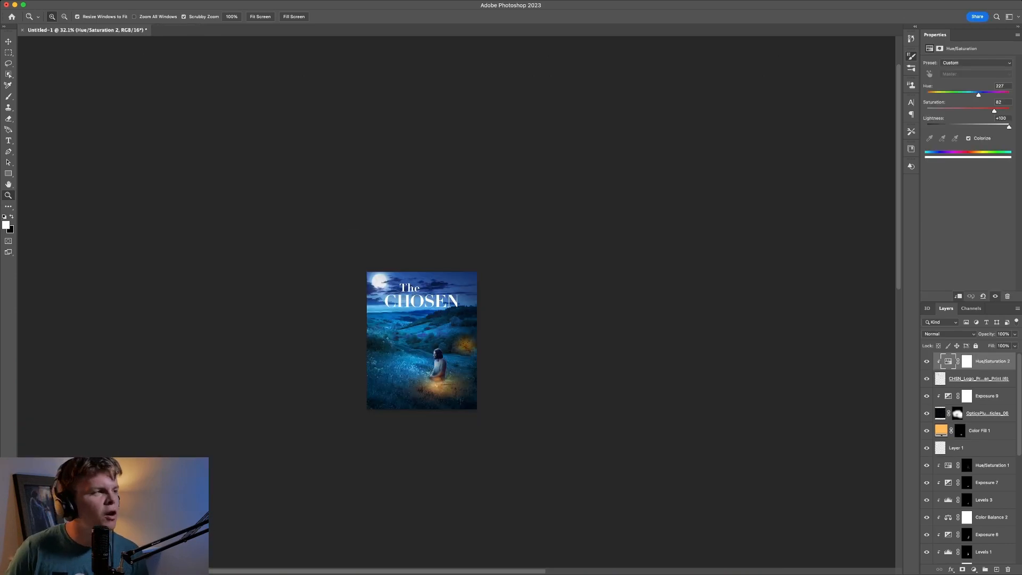
pyautogui.press('super+0')
pyautogui.scroll(-2, 430, 341)
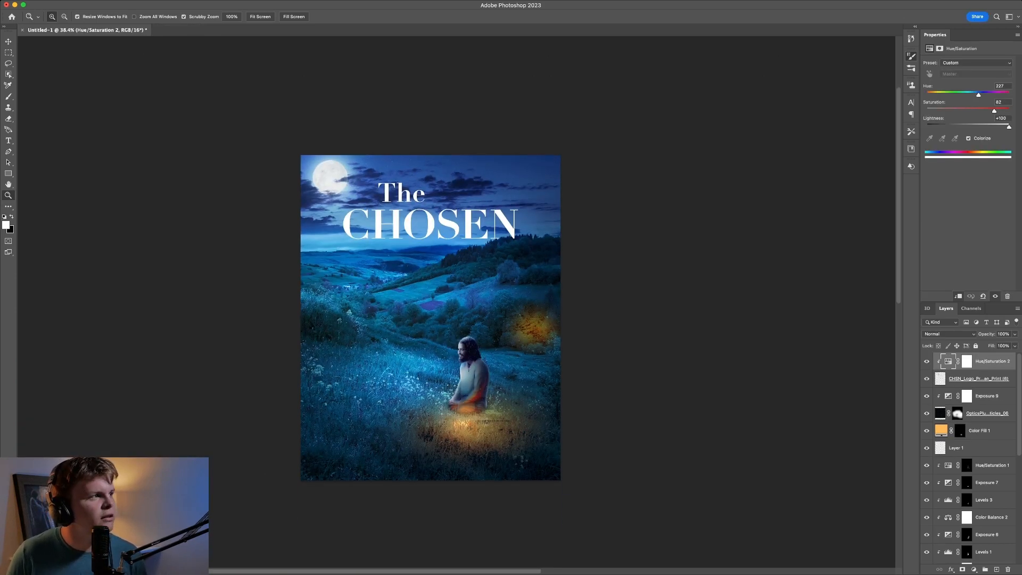
# Step: Merge all layers into the background and grade the image with the Camera Raw Filter for bluer tones and stronger contrast
pyautogui.press('super+shift+e')
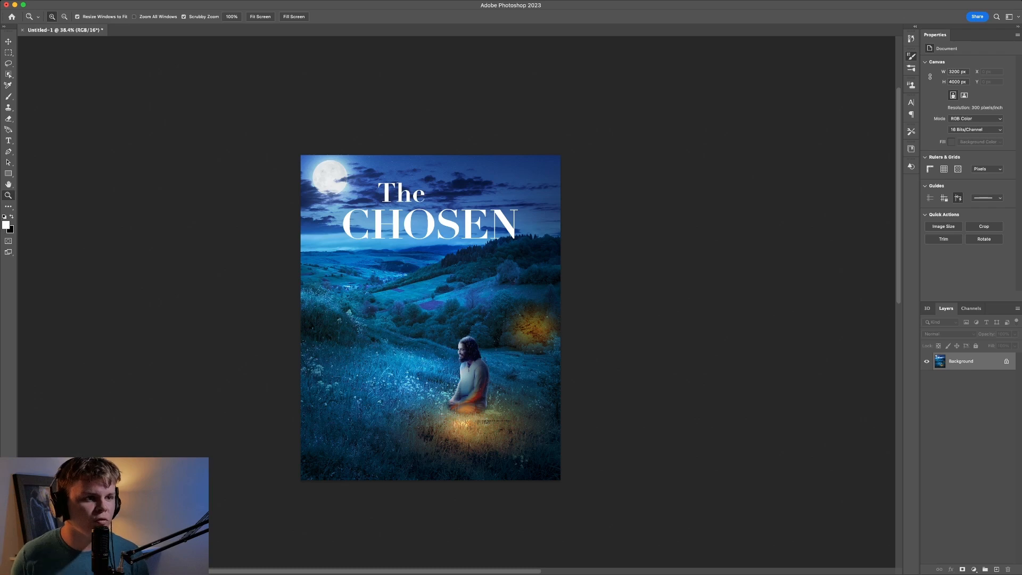
pyautogui.press('super+shift+a')
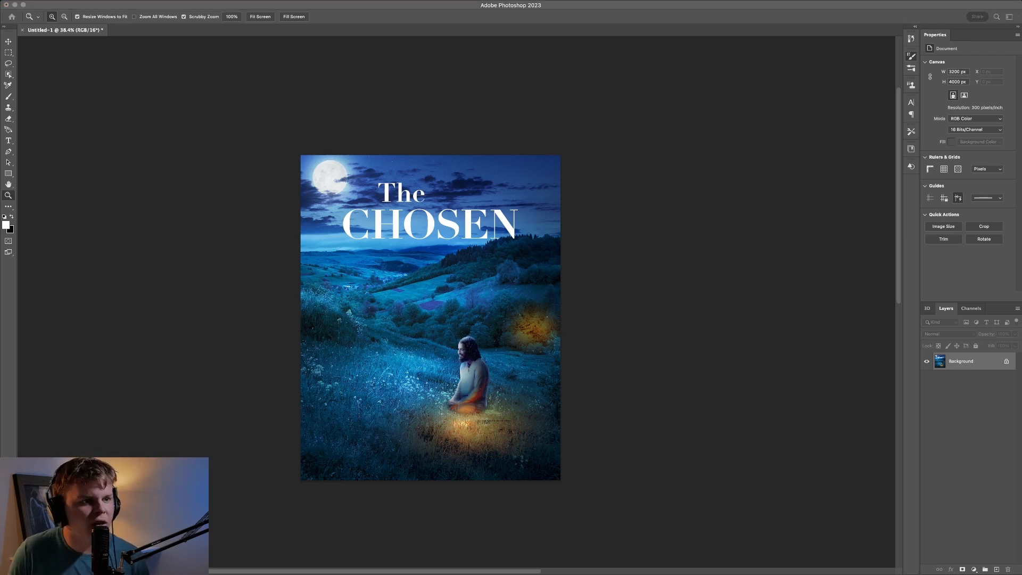
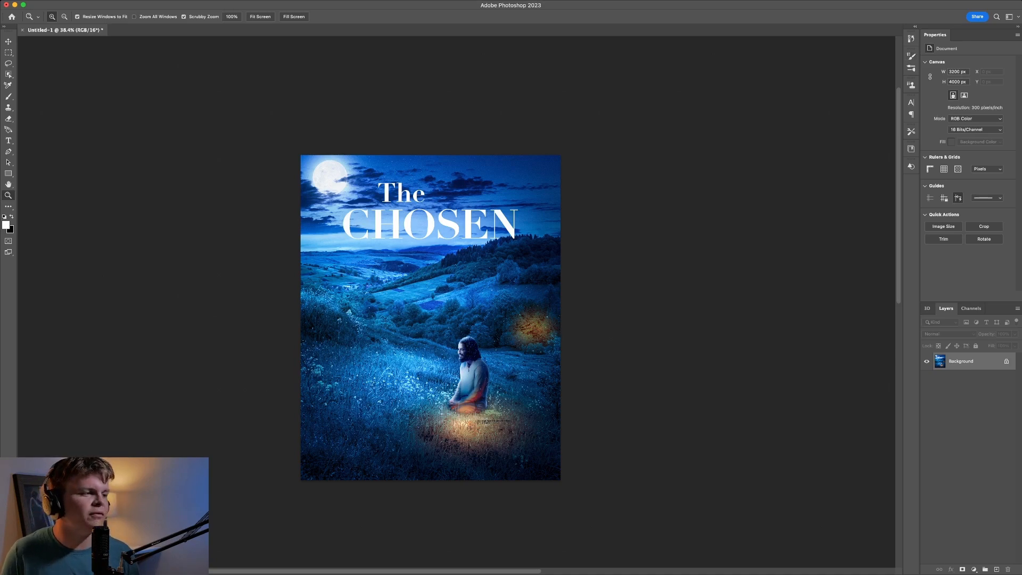
# Step: Examine the graded poster as a whole and up close around the man and the orange-lit trees
pyautogui.moveTo(369, 293); pyautogui.dragTo(338, 293)
pyautogui.moveTo(450, 320); pyautogui.dragTo(302, 299)
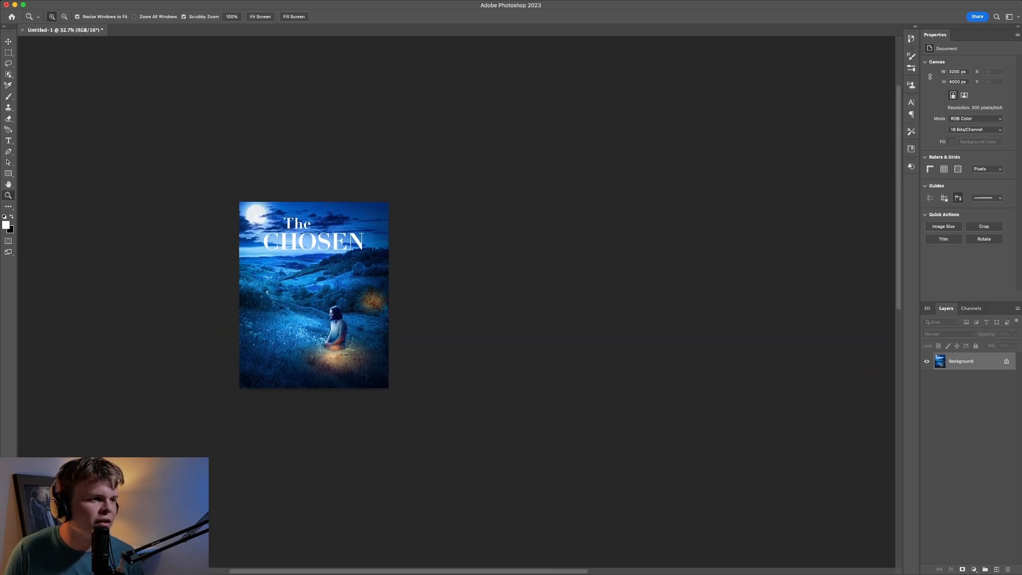
pyautogui.moveTo(267, 331); pyautogui.dragTo(319, 331)
pyautogui.moveTo(499, 271); pyautogui.dragTo(584, 271)
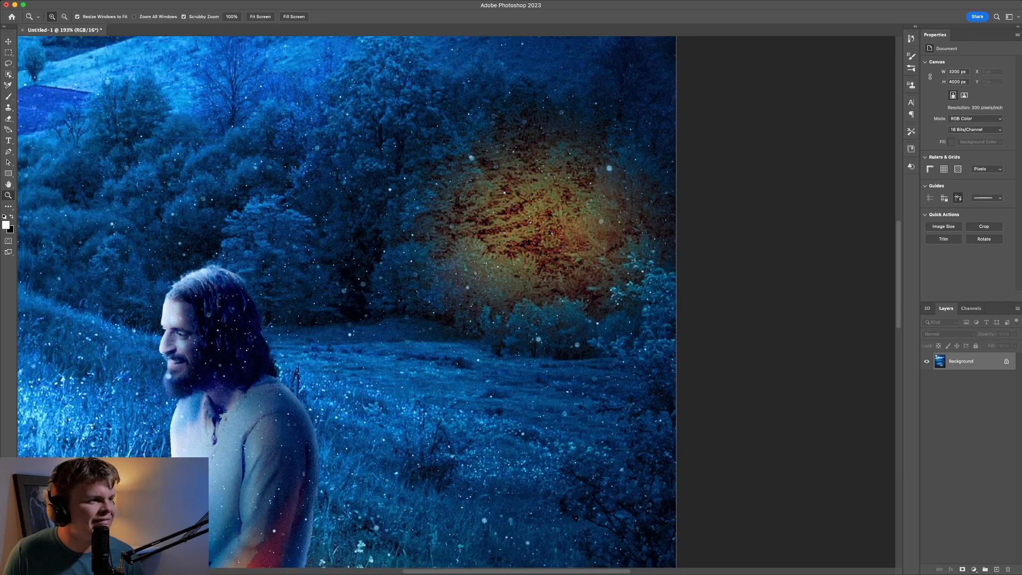
pyautogui.moveTo(516, 244); pyautogui.dragTo(404, 237)
pyautogui.moveTo(496, 347); pyautogui.dragTo(543, 411)
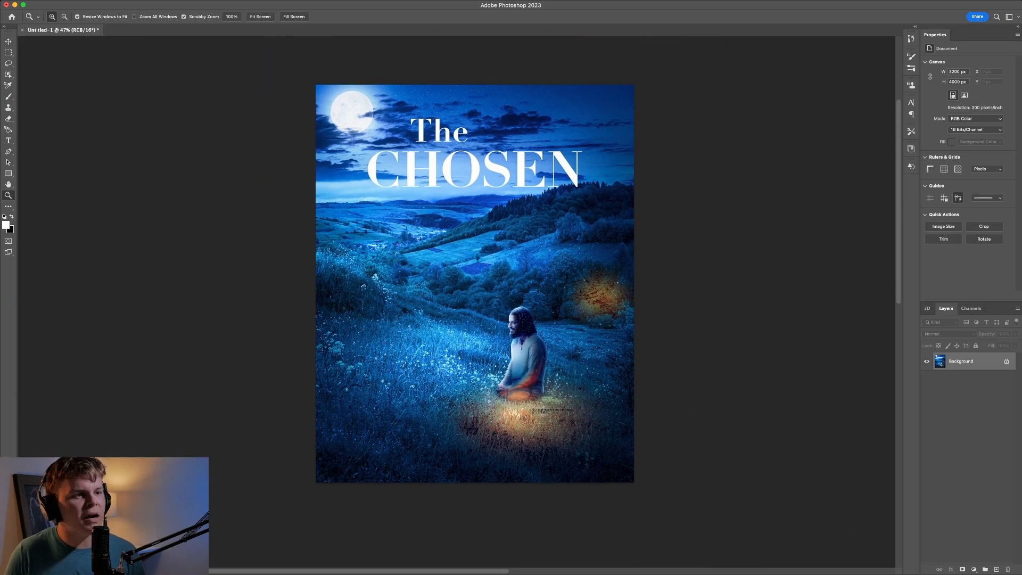
pyautogui.press('super+Tab')
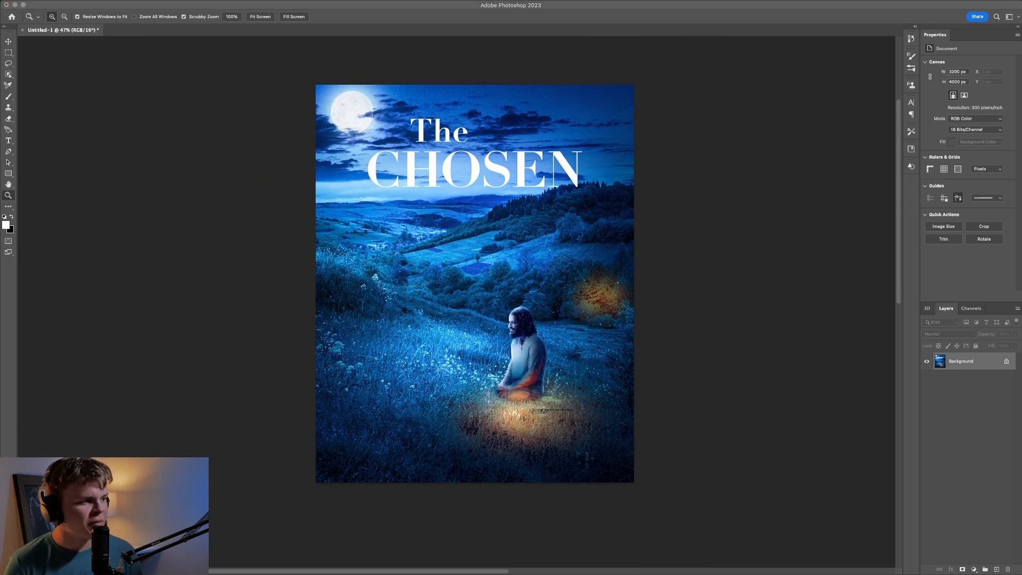